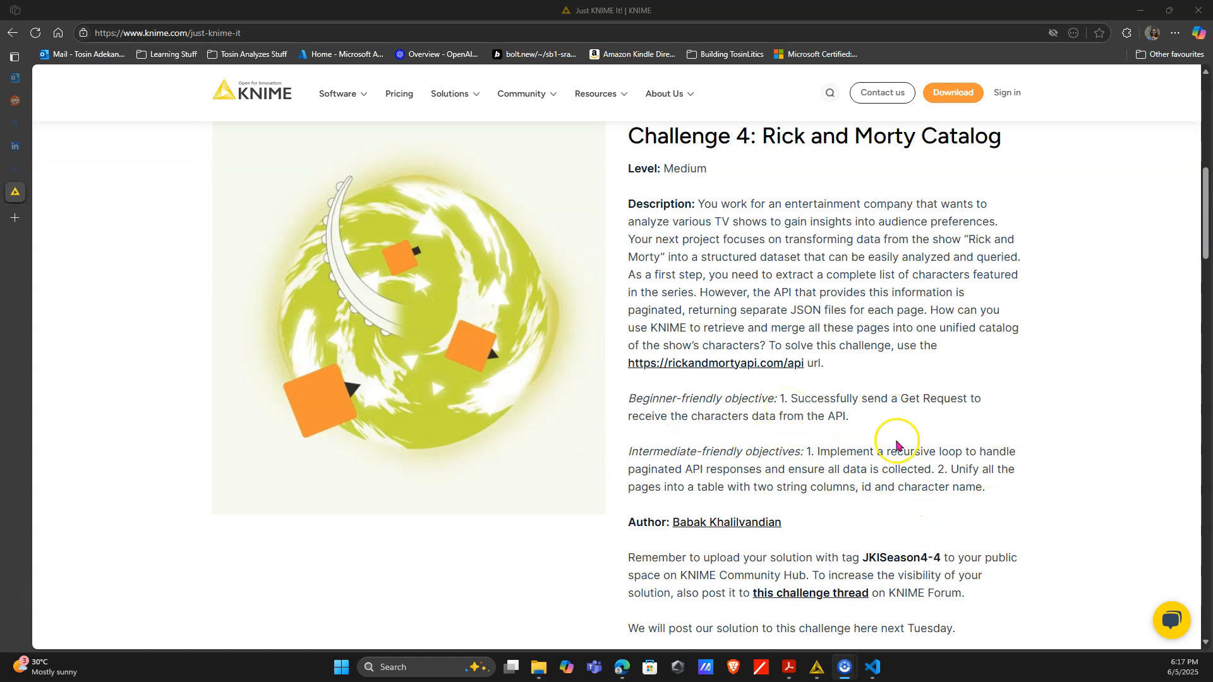
Step: Read the intermediate-friendly objective about implementing a recursive loop to handle the paginated API responses
{"action": "left_click_drag", "start_coordinate": [856, 451], "coordinate": [939, 475]}
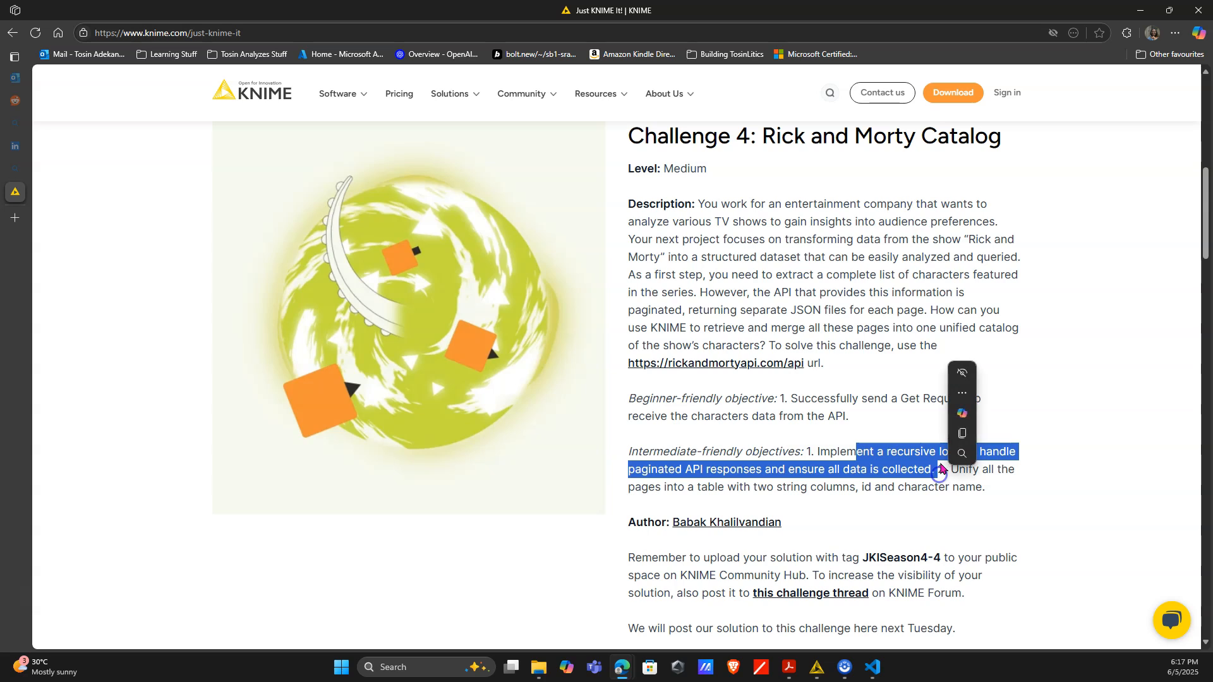
{"action": "left_click", "coordinate": [844, 458]}
{"action": "left_click_drag", "start_coordinate": [821, 452], "coordinate": [961, 466]}
{"action": "left_click", "coordinate": [953, 474]}
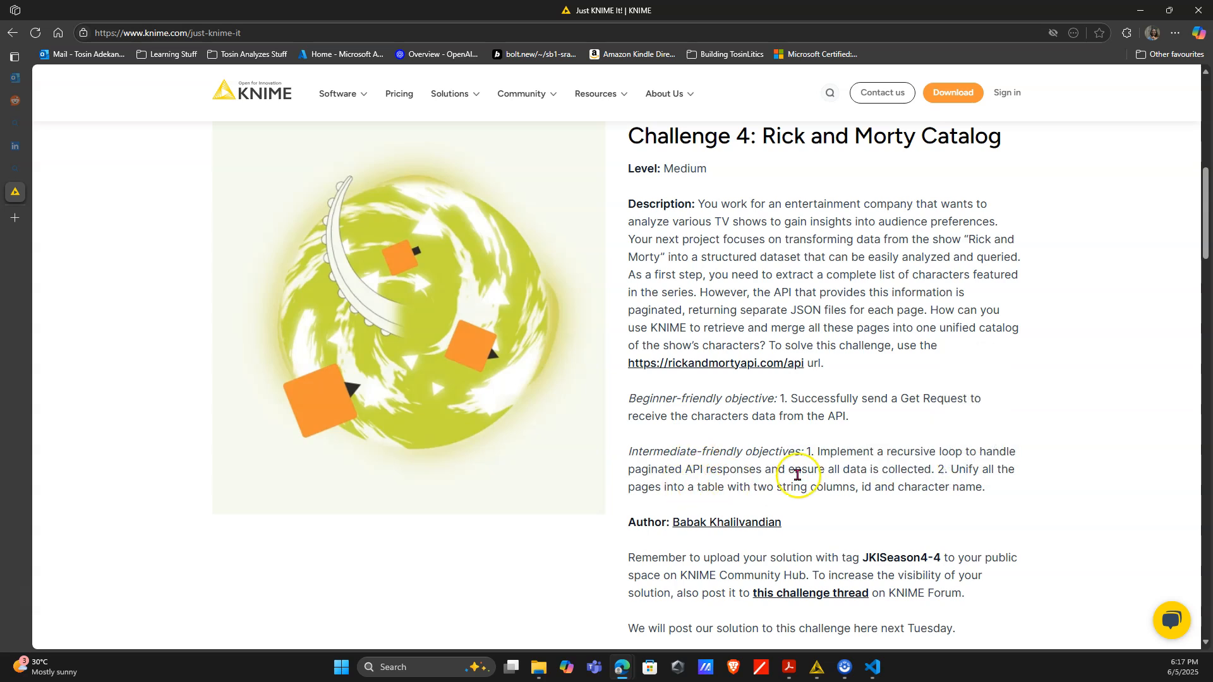
{"action": "left_click_drag", "start_coordinate": [818, 453], "coordinate": [944, 453]}
{"action": "left_click", "coordinate": [962, 453]}
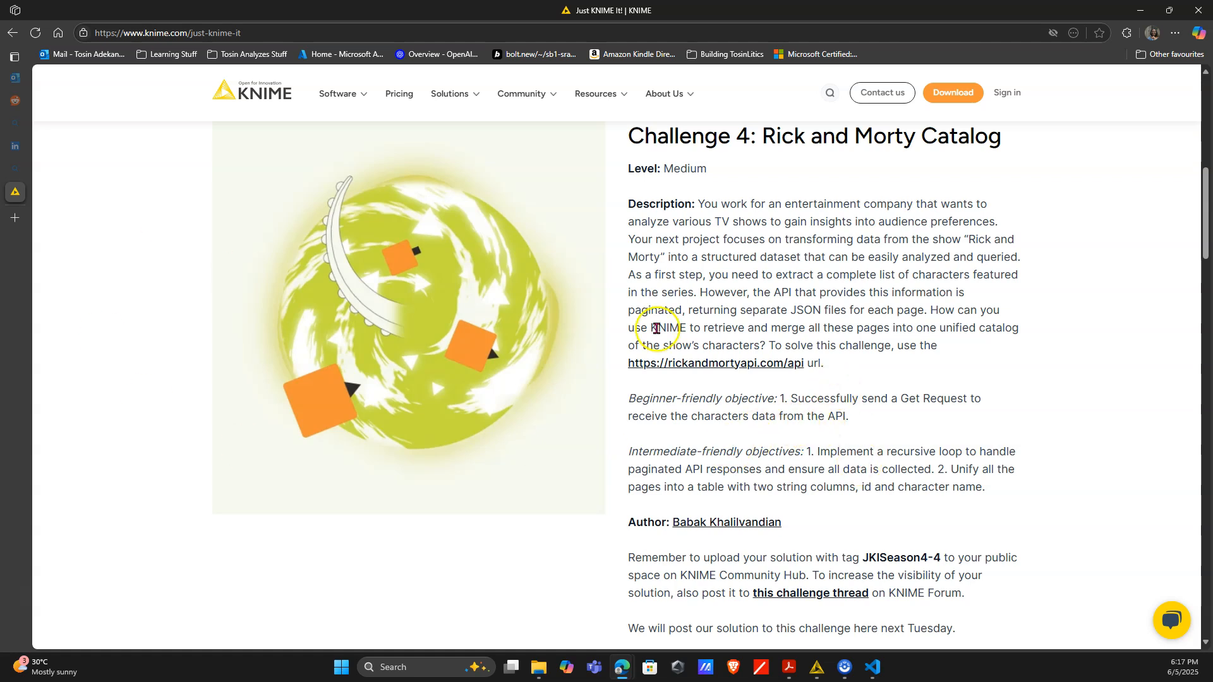
Step: Open the challenge's rickandmortyapi.com/api link and copy the characters endpoint URL from the JSON
{"action": "left_click", "coordinate": [725, 364]}
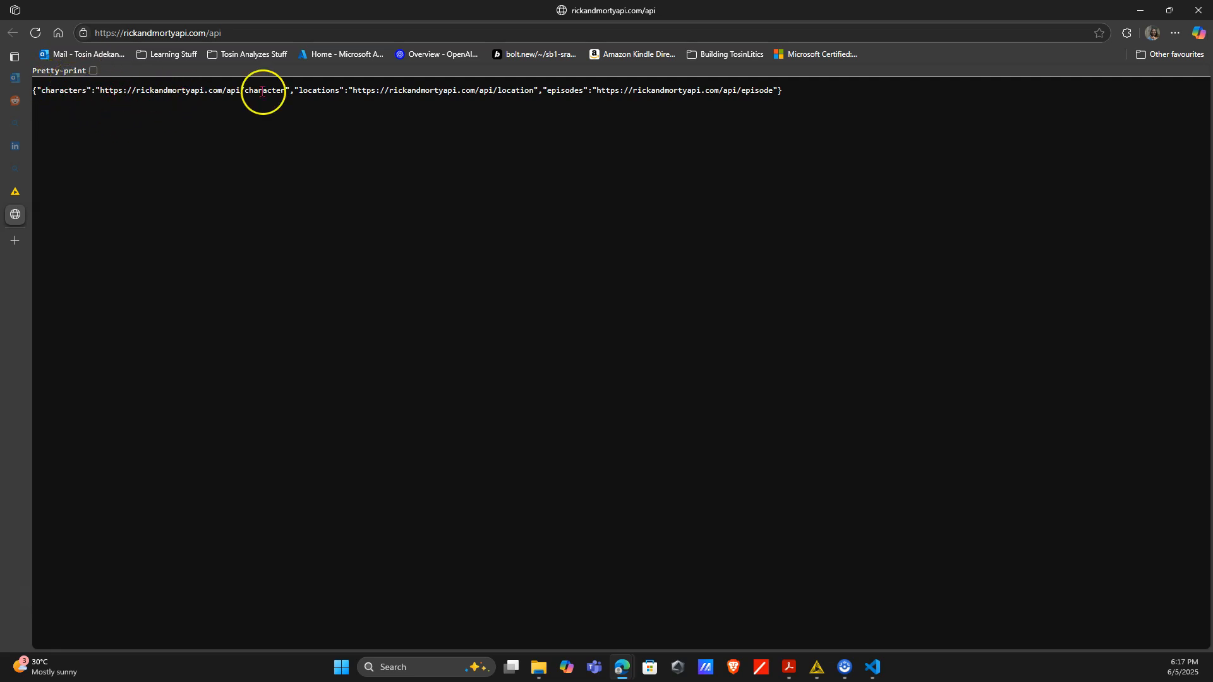
{"action": "left_click_drag", "start_coordinate": [247, 88], "coordinate": [93, 92]}
{"action": "key", "text": "ctrl+c"}
Step: Switch to KNIME Analytics Platform, search the nodes for "get" and add a GET Request node to the empty workflow
{"action": "key", "text": "alt+Tab"}
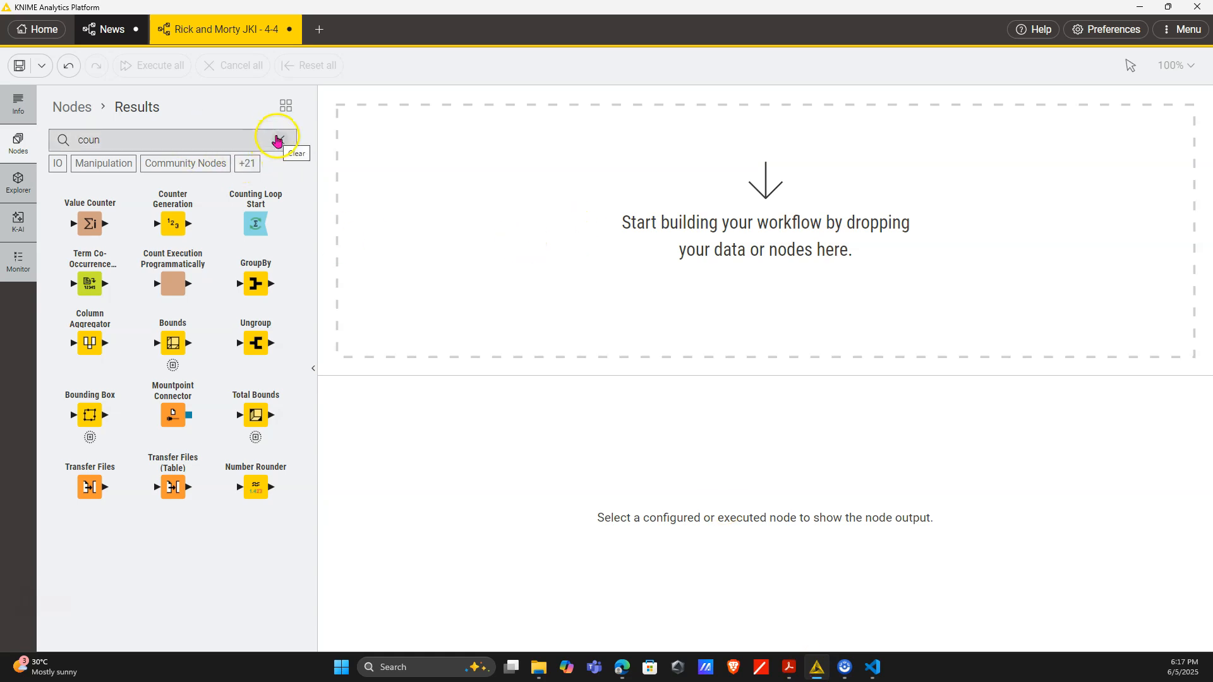
{"action": "left_click", "coordinate": [278, 139]}
{"action": "type", "text": "get"}
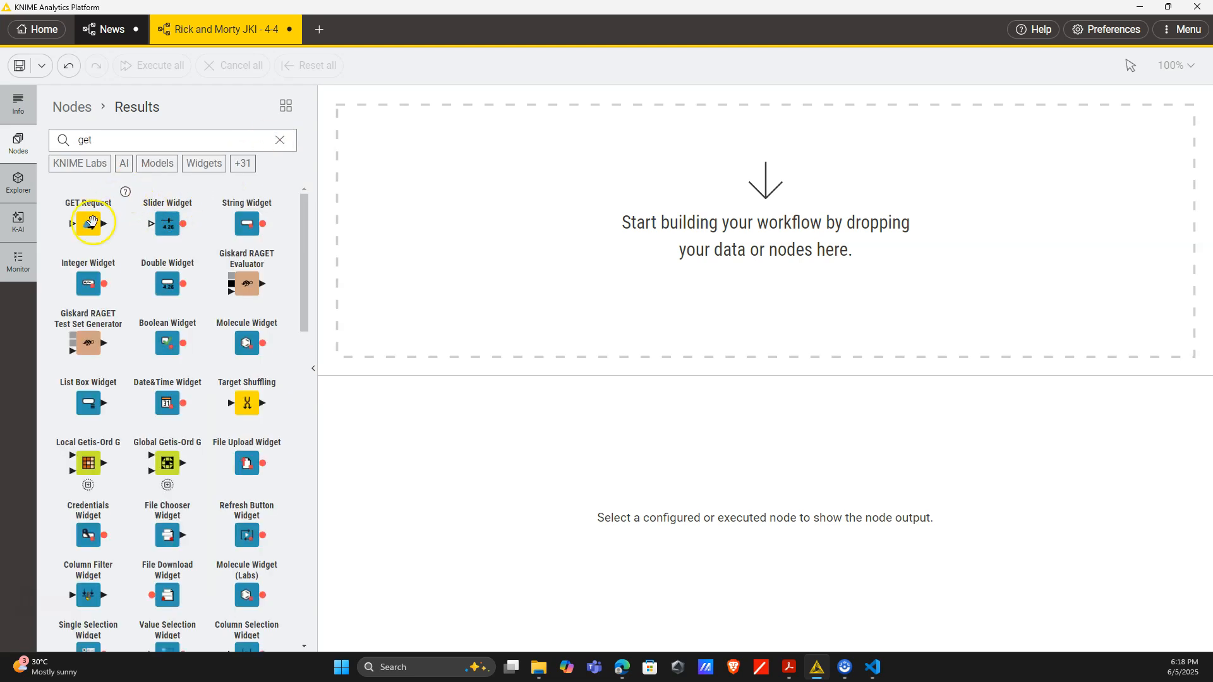
{"action": "left_click_drag", "start_coordinate": [91, 221], "coordinate": [460, 236]}
{"action": "left_click", "coordinate": [430, 196]}
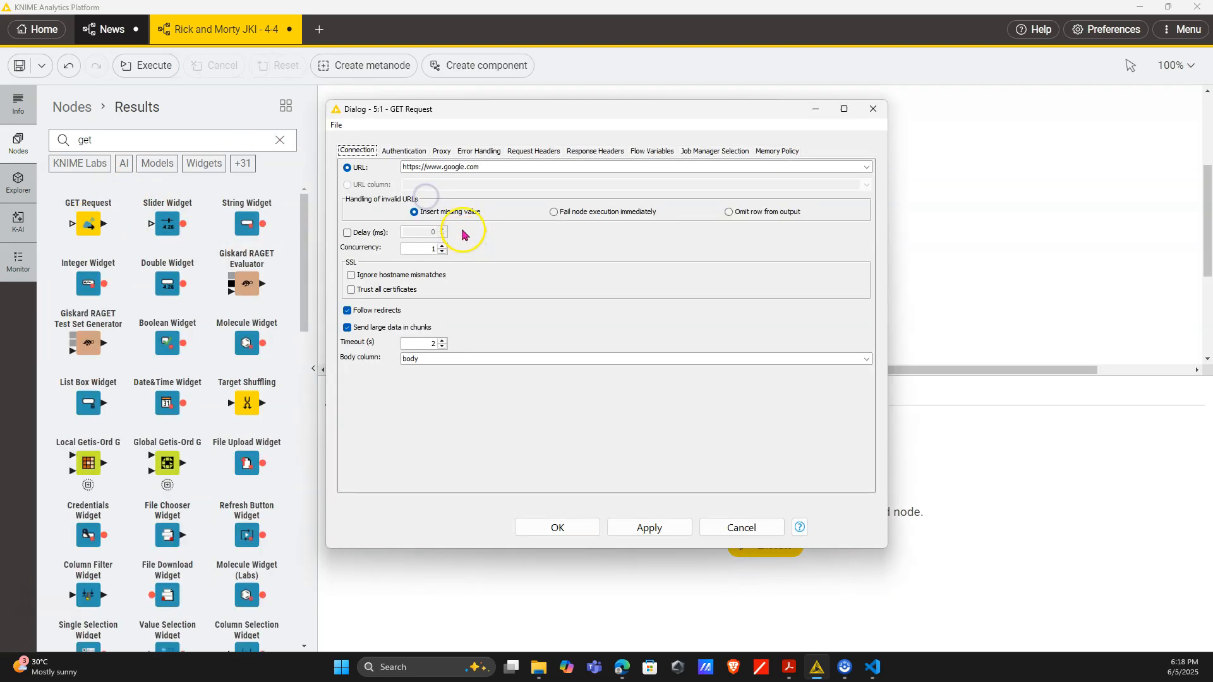
{"action": "triple_click", "coordinate": [478, 167]}
{"action": "key", "text": "ctrl+v"}
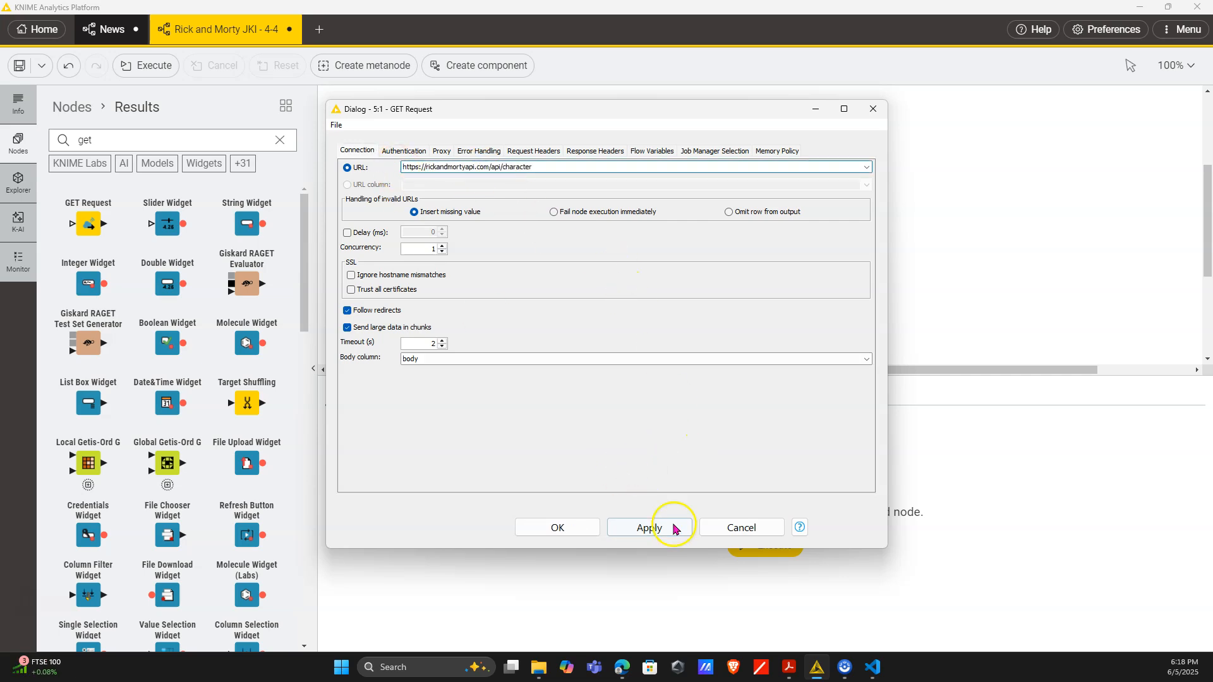
{"action": "left_click", "coordinate": [580, 527]}
{"action": "left_click", "coordinate": [447, 196]}
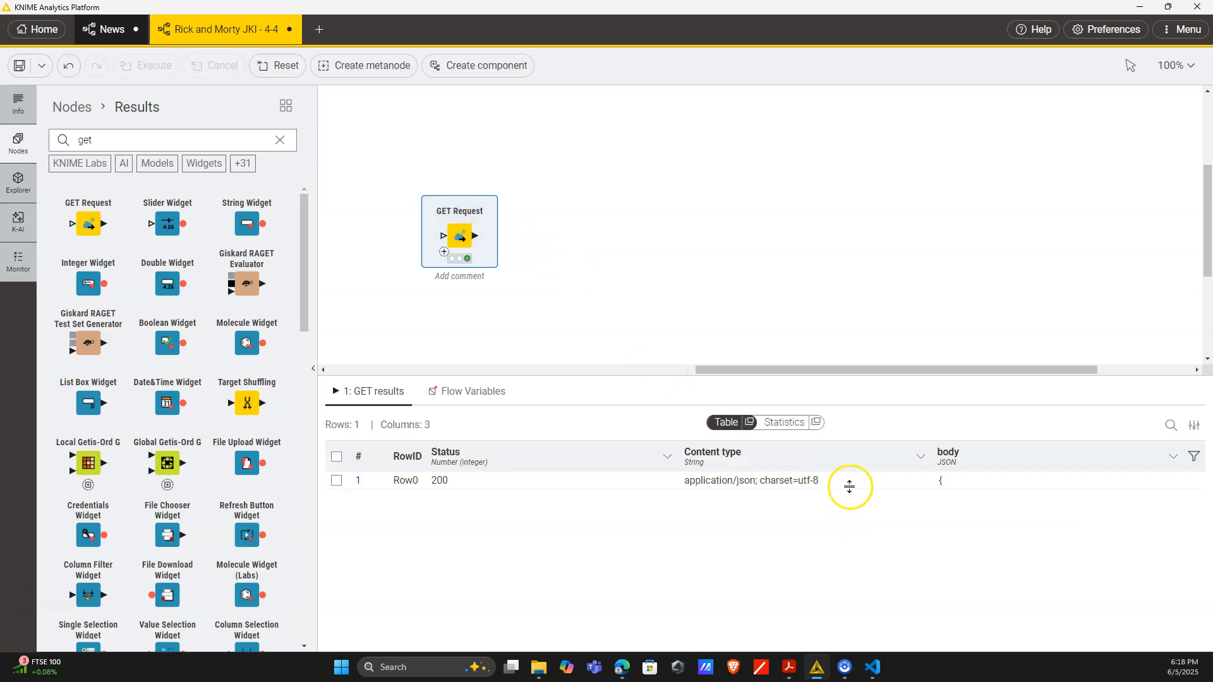
Step: Inspect the JSON body returned by the GET Request, checking the page count and the next-page URL format
{"action": "left_click_drag", "start_coordinate": [847, 488], "coordinate": [842, 552]}
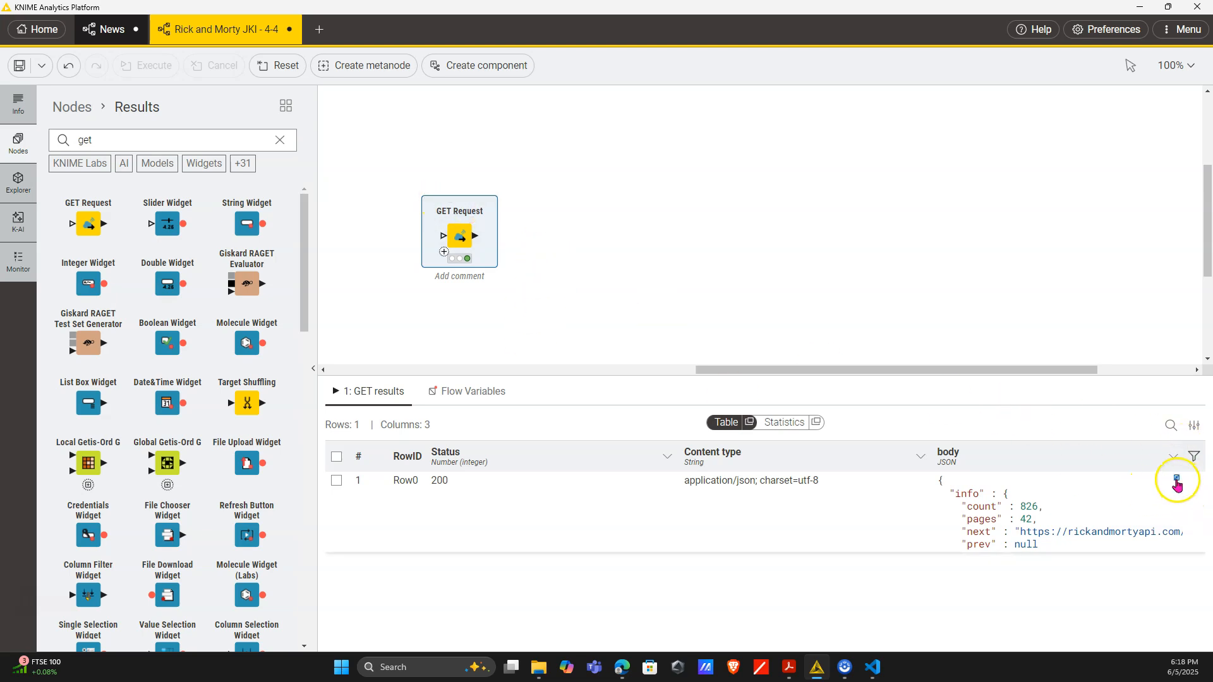
{"action": "left_click", "coordinate": [1176, 478]}
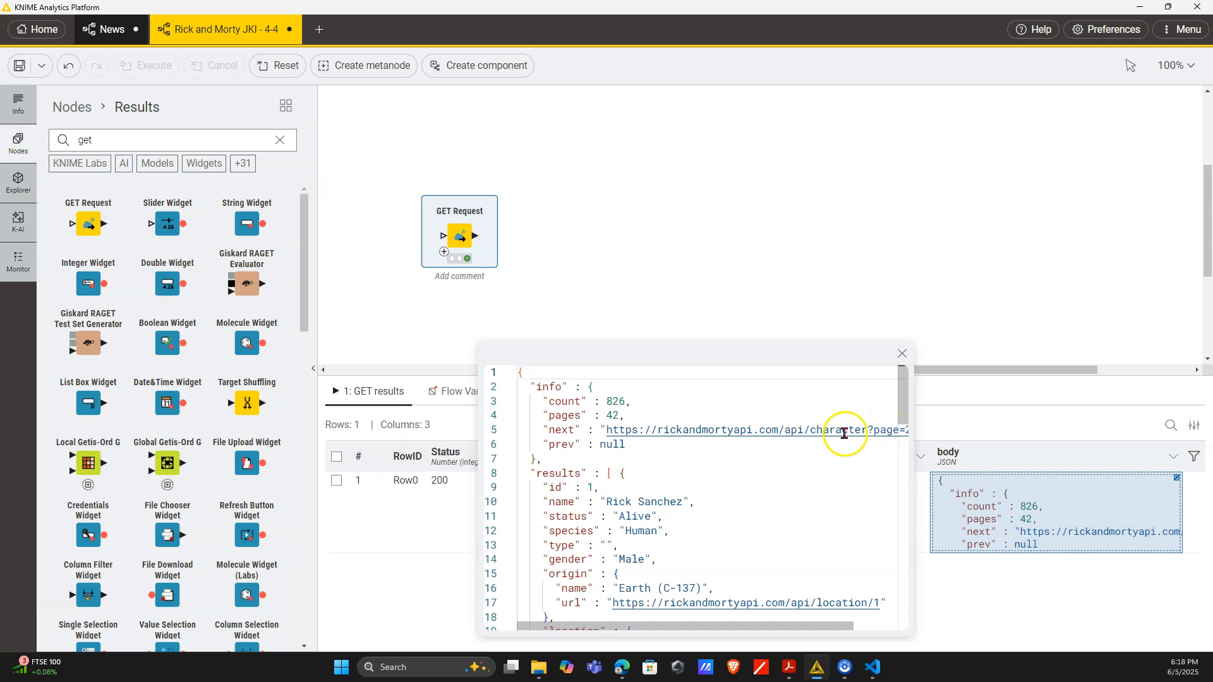
{"action": "left_click_drag", "start_coordinate": [795, 631], "coordinate": [839, 632]}
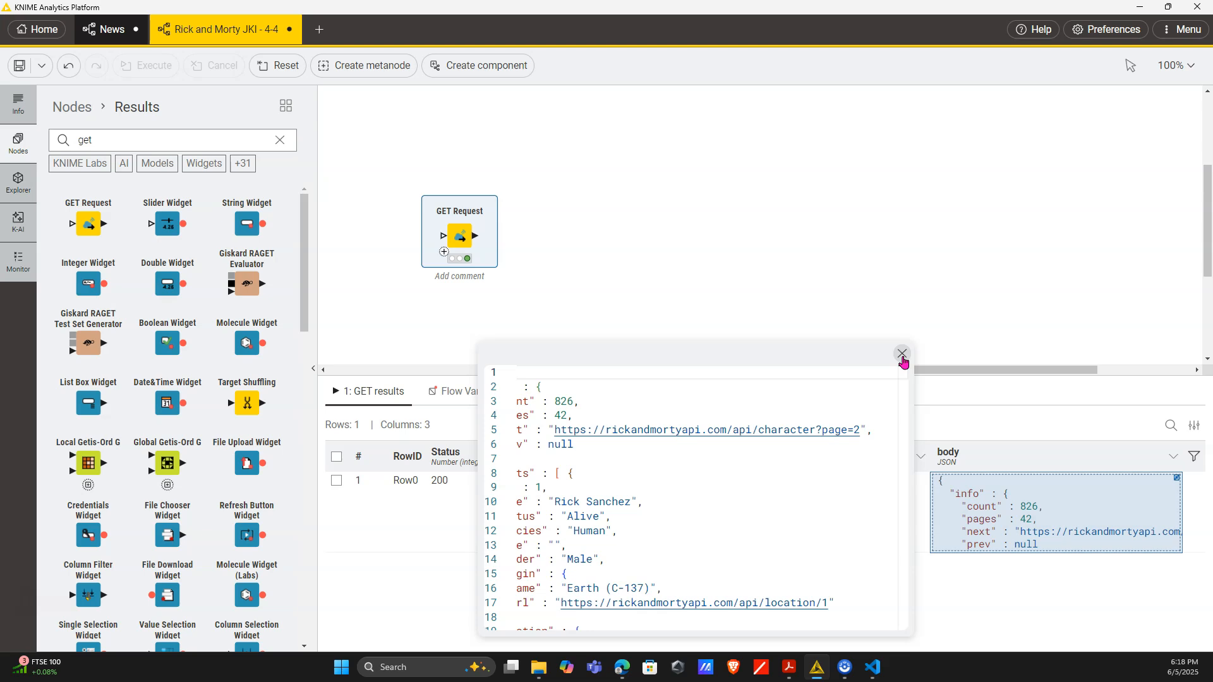
{"action": "left_click", "coordinate": [902, 355]}
Step: Add a Counting Loop Start node with a table port below the GET Request and set its number of loops to 42
{"action": "left_click", "coordinate": [277, 150]}
{"action": "left_click", "coordinate": [278, 142]}
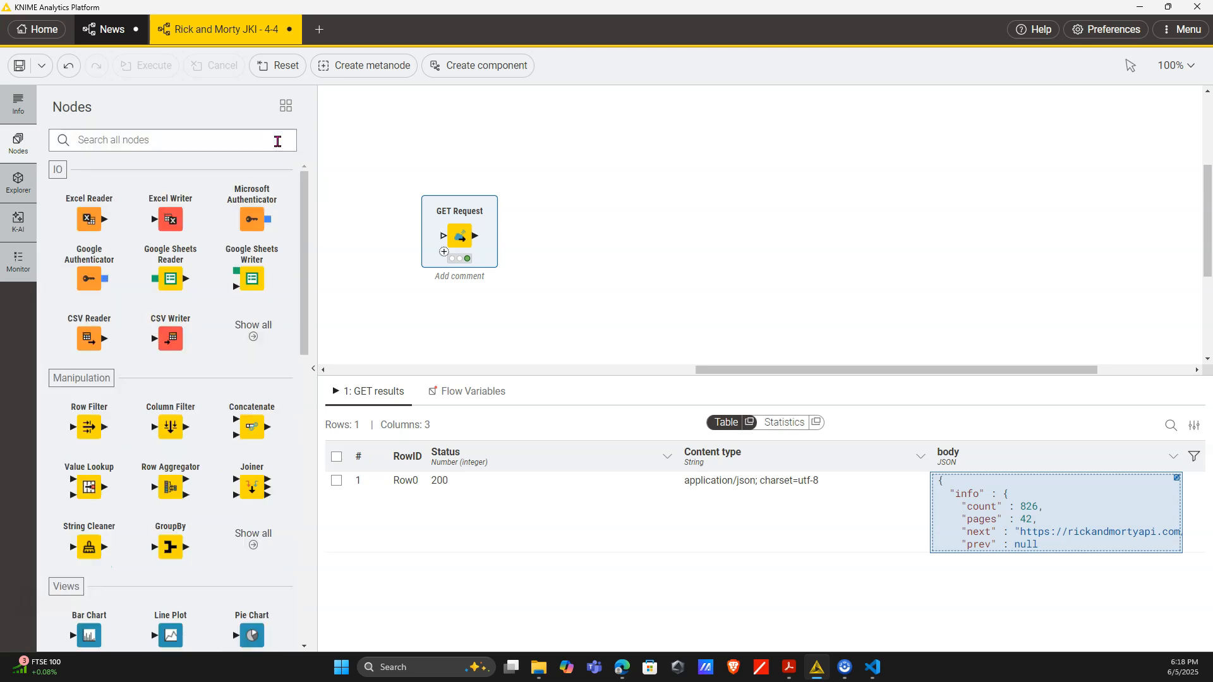
{"action": "type", "text": "coun"}
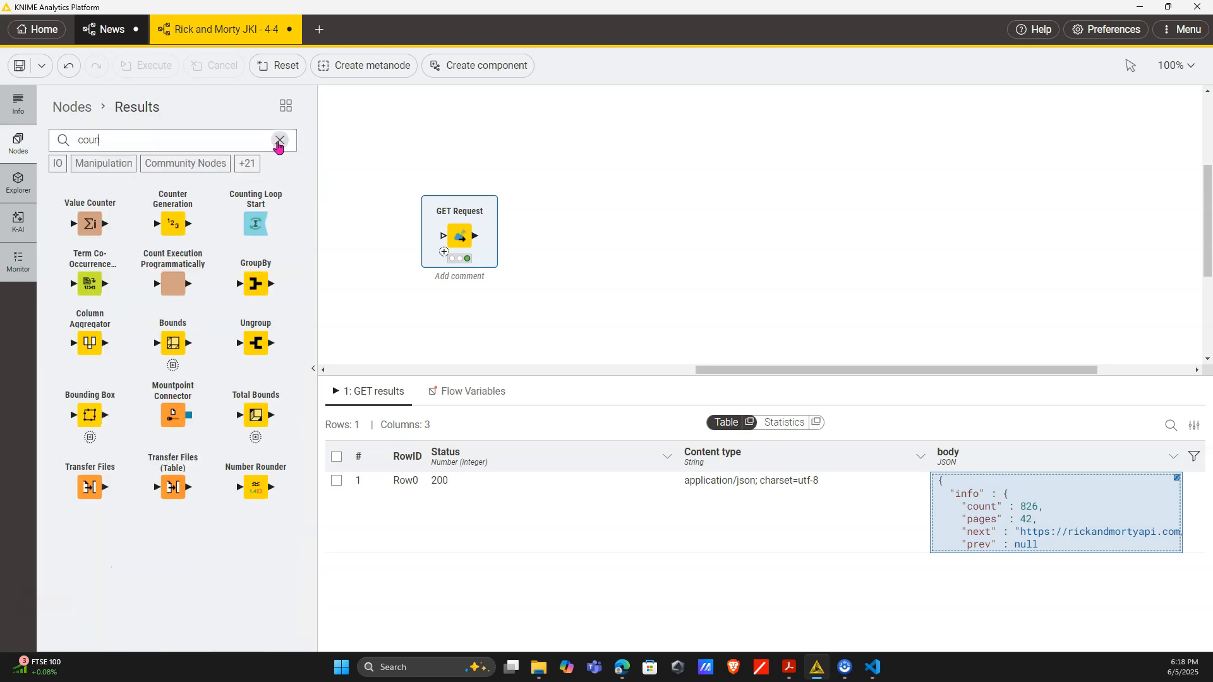
{"action": "left_click_drag", "start_coordinate": [256, 226], "coordinate": [547, 326]}
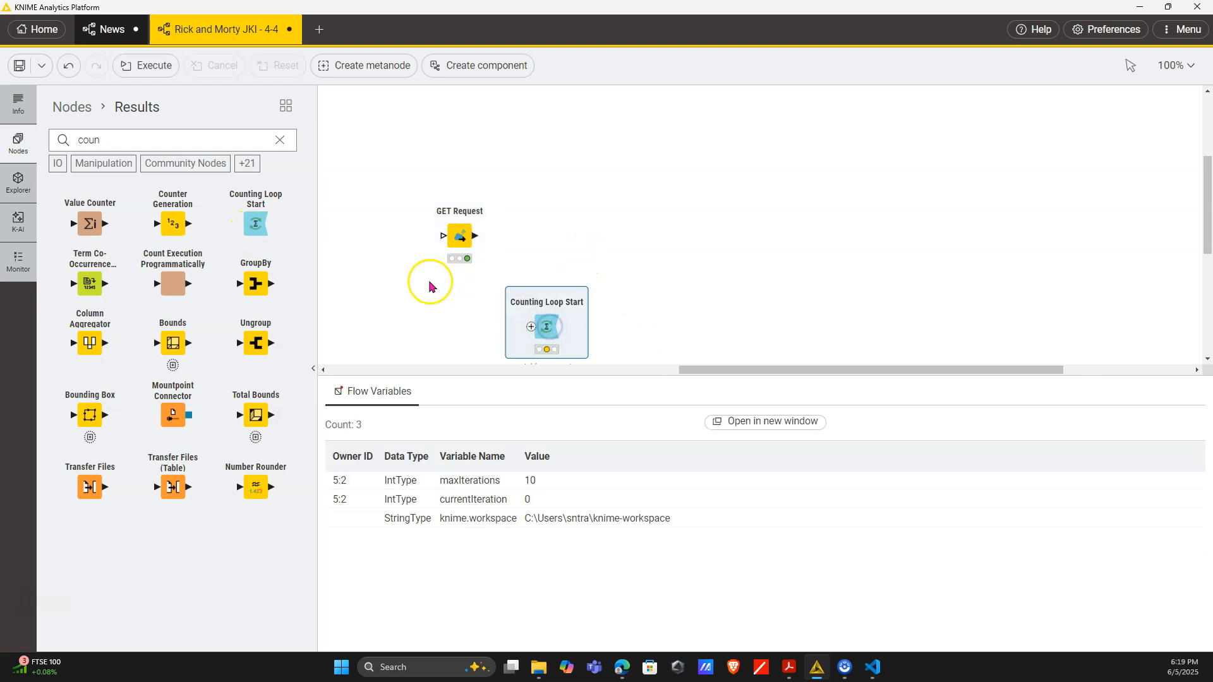
{"action": "double_click", "coordinate": [519, 288]}
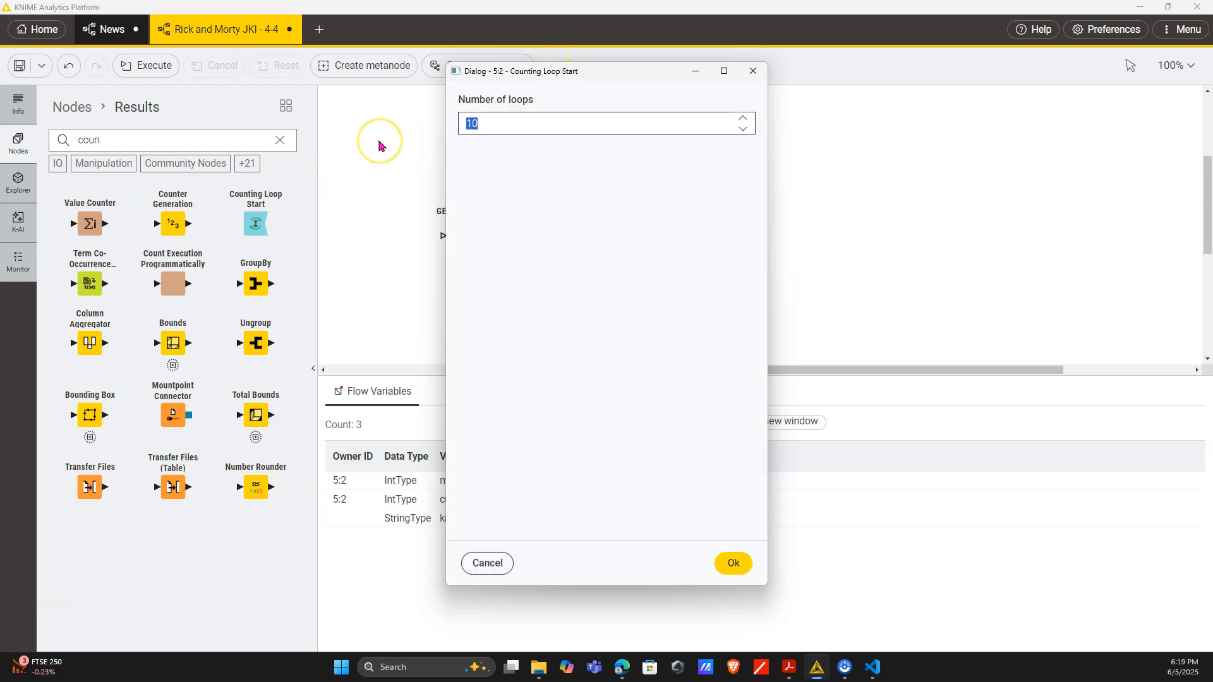
{"action": "key", "text": "Return"}
{"action": "left_click", "coordinate": [279, 139]}
{"action": "type", "text": "tab"}
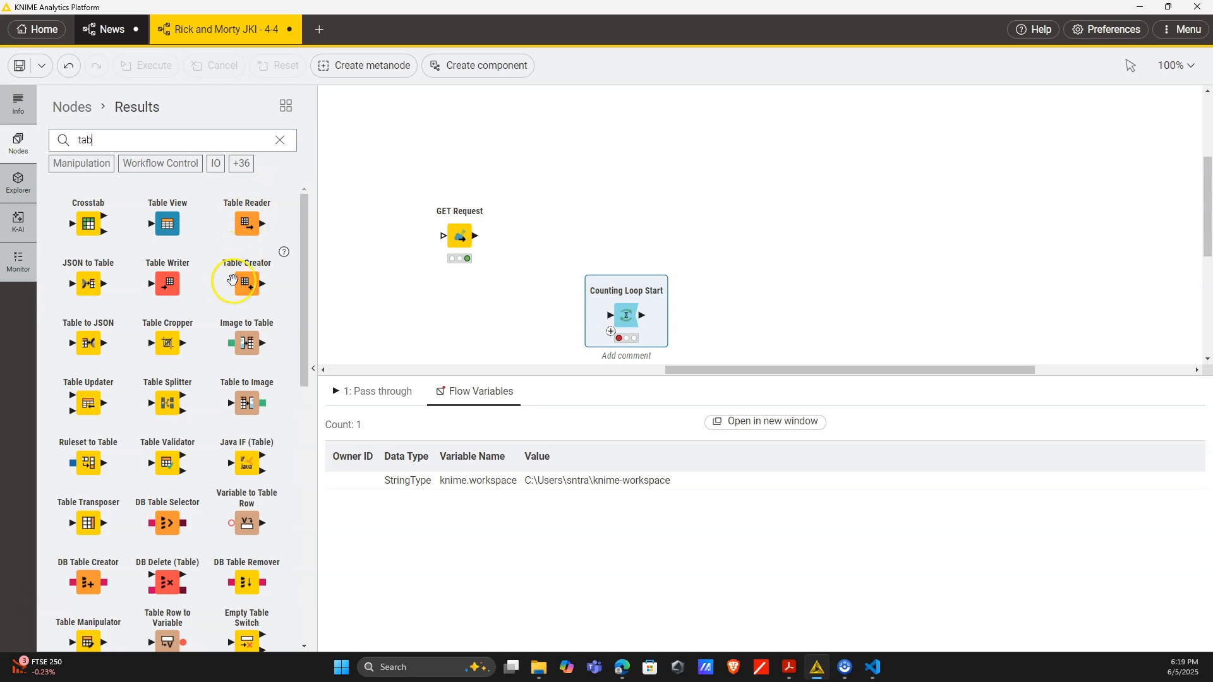
{"action": "left_click_drag", "start_coordinate": [242, 286], "coordinate": [503, 316]}
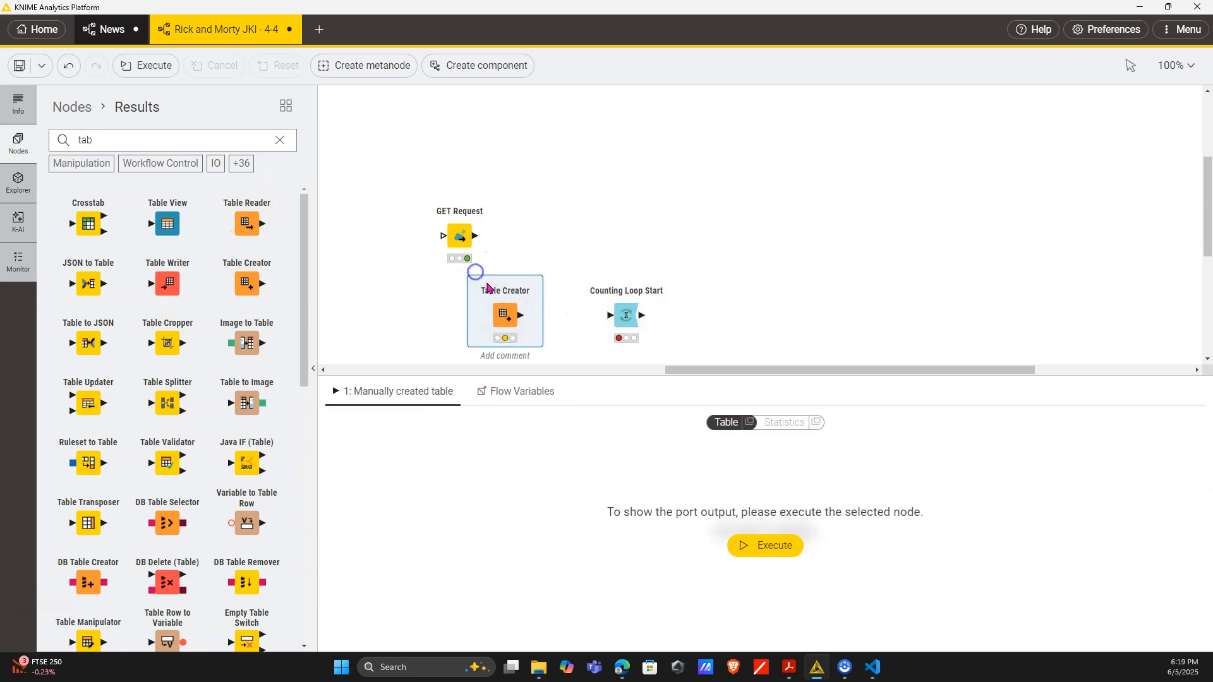
{"action": "double_click", "coordinate": [490, 303]}
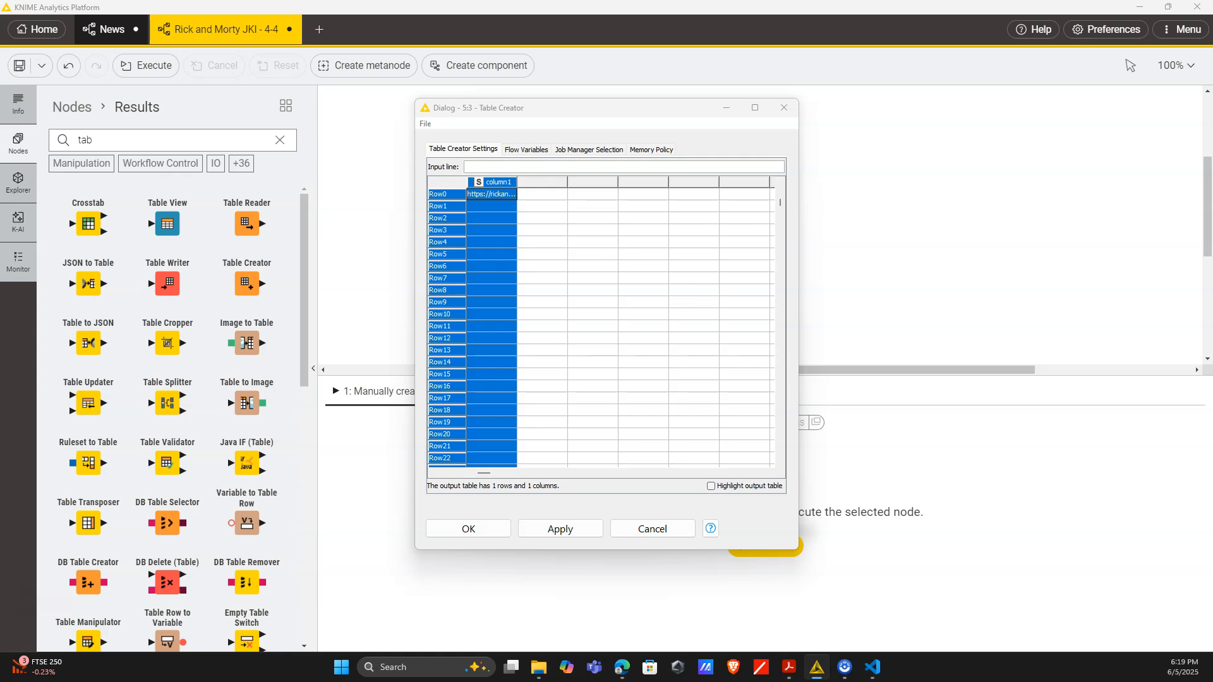
{"action": "double_click", "coordinate": [522, 182]}
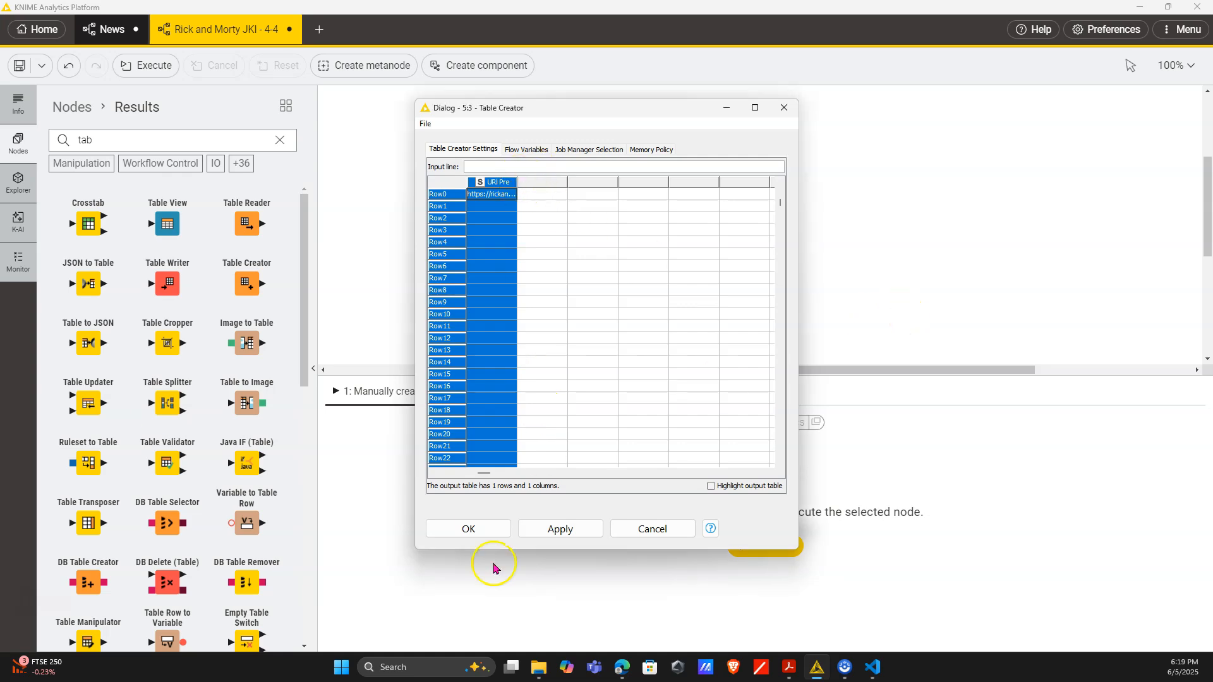
{"action": "left_click", "coordinate": [482, 533]}
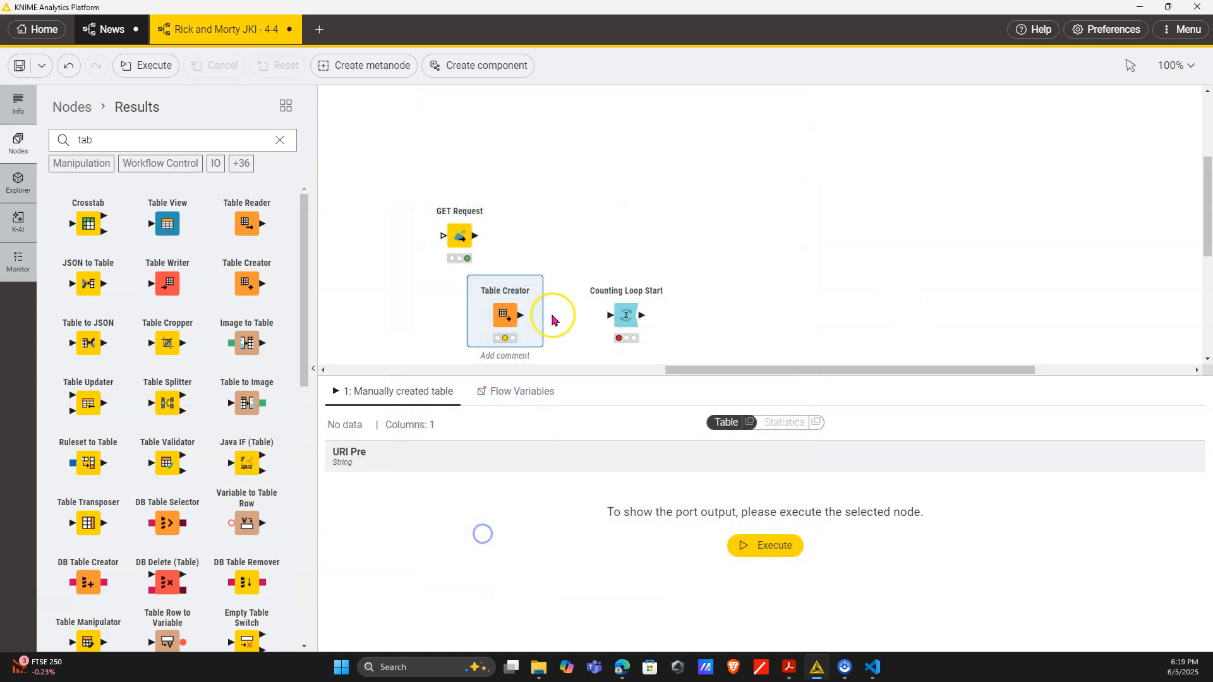
Step: Connect the Table Creator to the Counting Loop Start, execute the loop start and view its flow variables
{"action": "left_click_drag", "start_coordinate": [522, 316], "coordinate": [611, 316]}
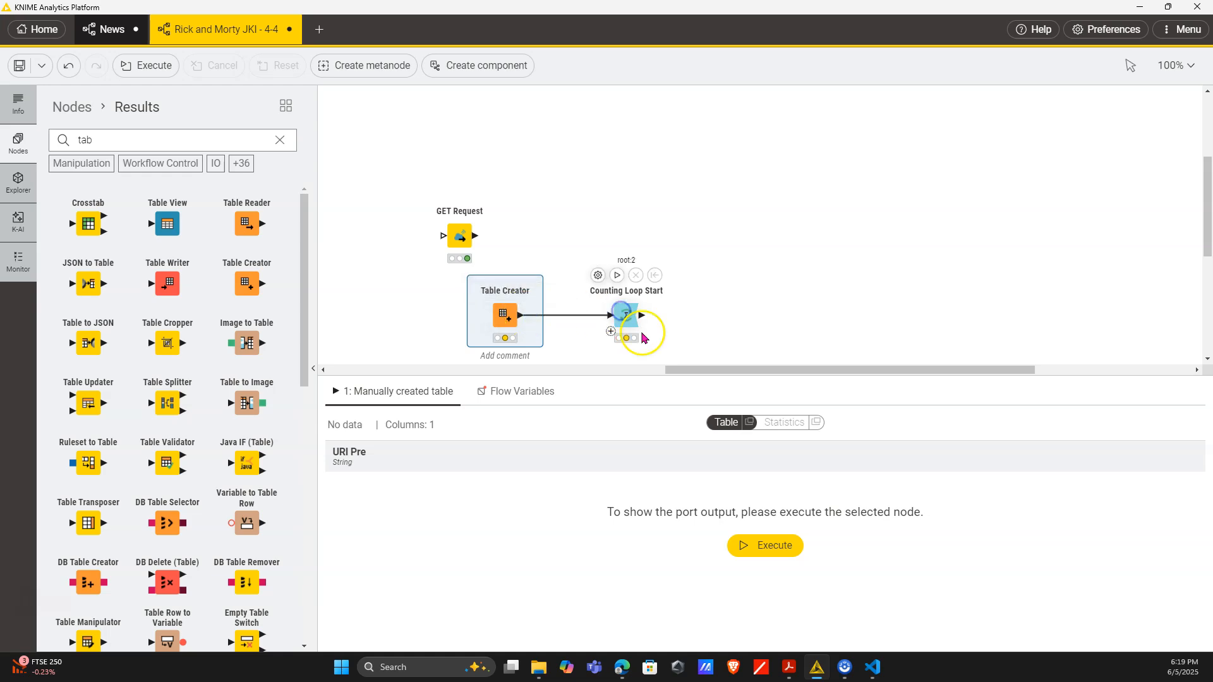
{"action": "left_click", "coordinate": [626, 313]}
{"action": "left_click", "coordinate": [616, 275]}
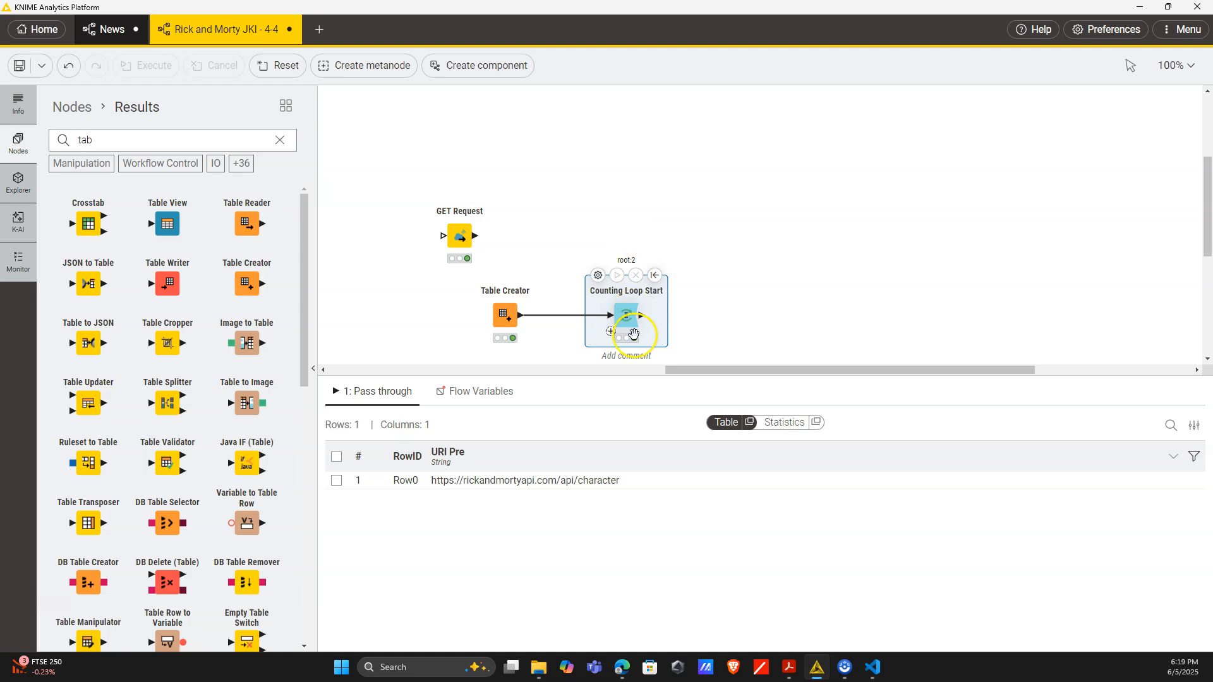
{"action": "left_click", "coordinate": [481, 391]}
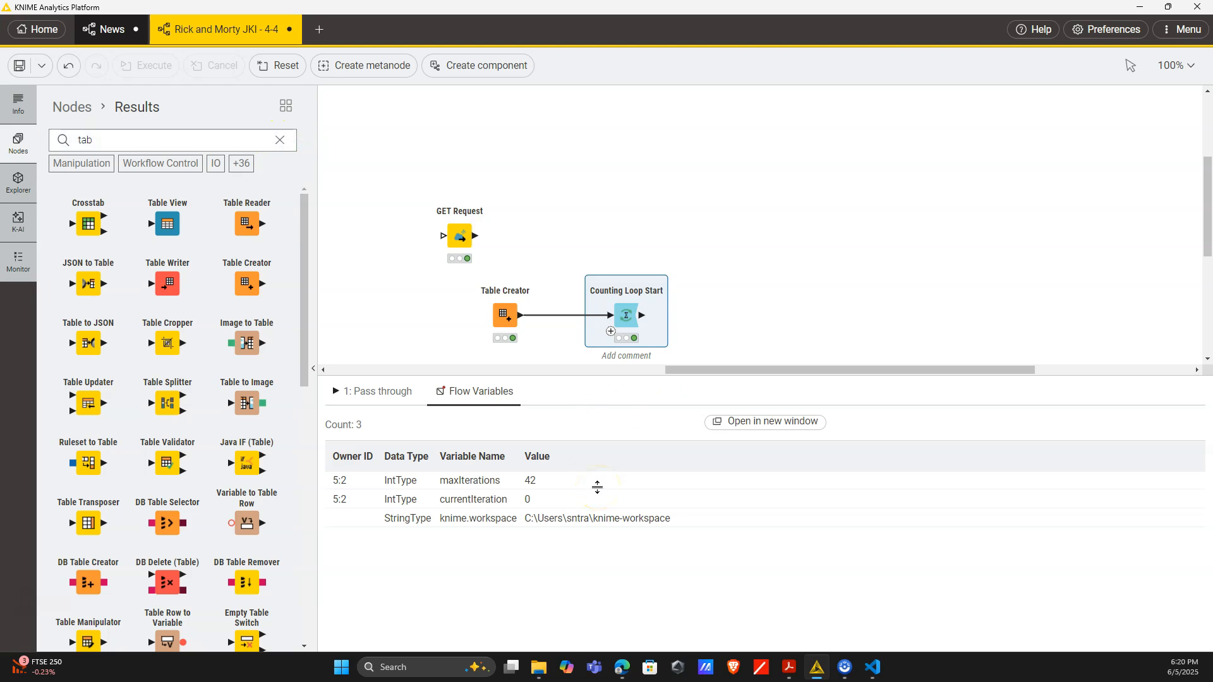
Step: Search the nodes for "math" and add a Math Formula node connected to the Counting Loop Start's output
{"action": "left_click", "coordinate": [281, 141]}
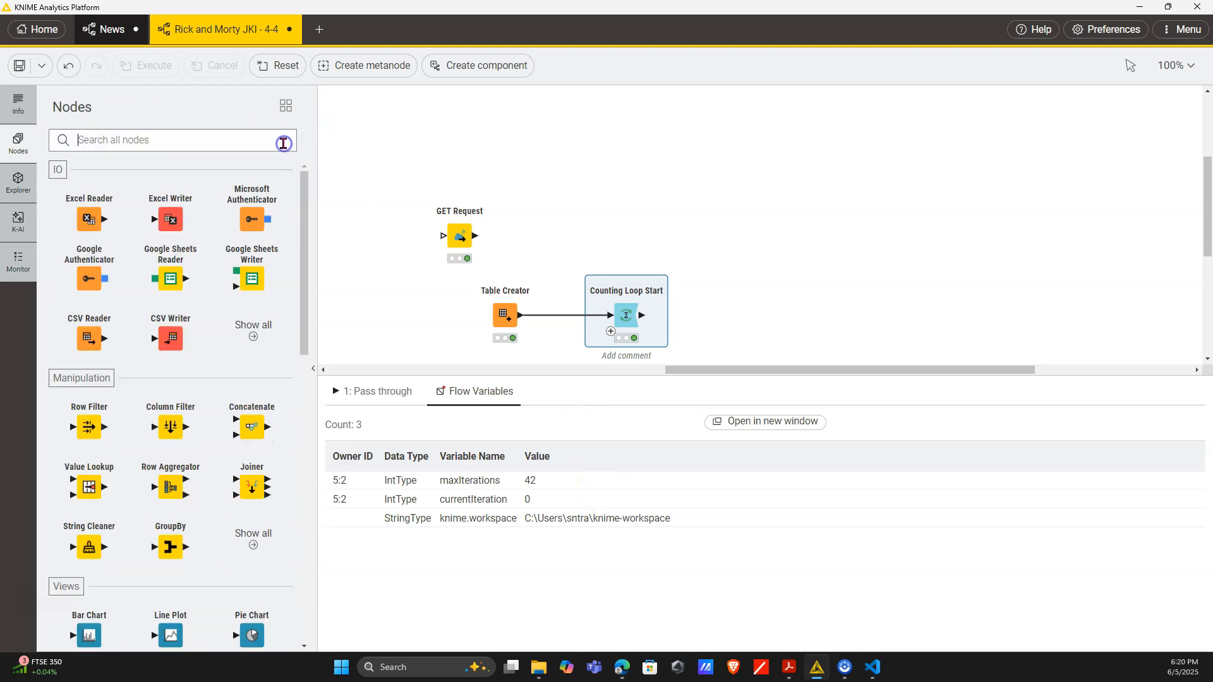
{"action": "type", "text": "math"}
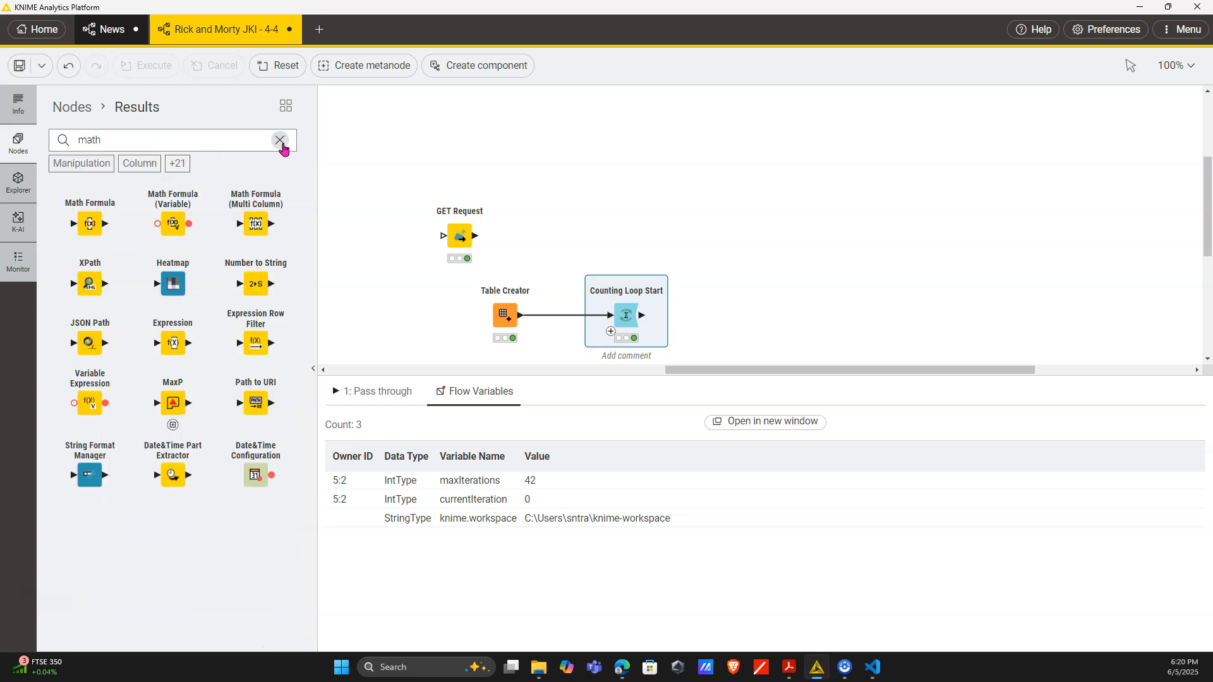
{"action": "left_click_drag", "start_coordinate": [89, 225], "coordinate": [721, 322]}
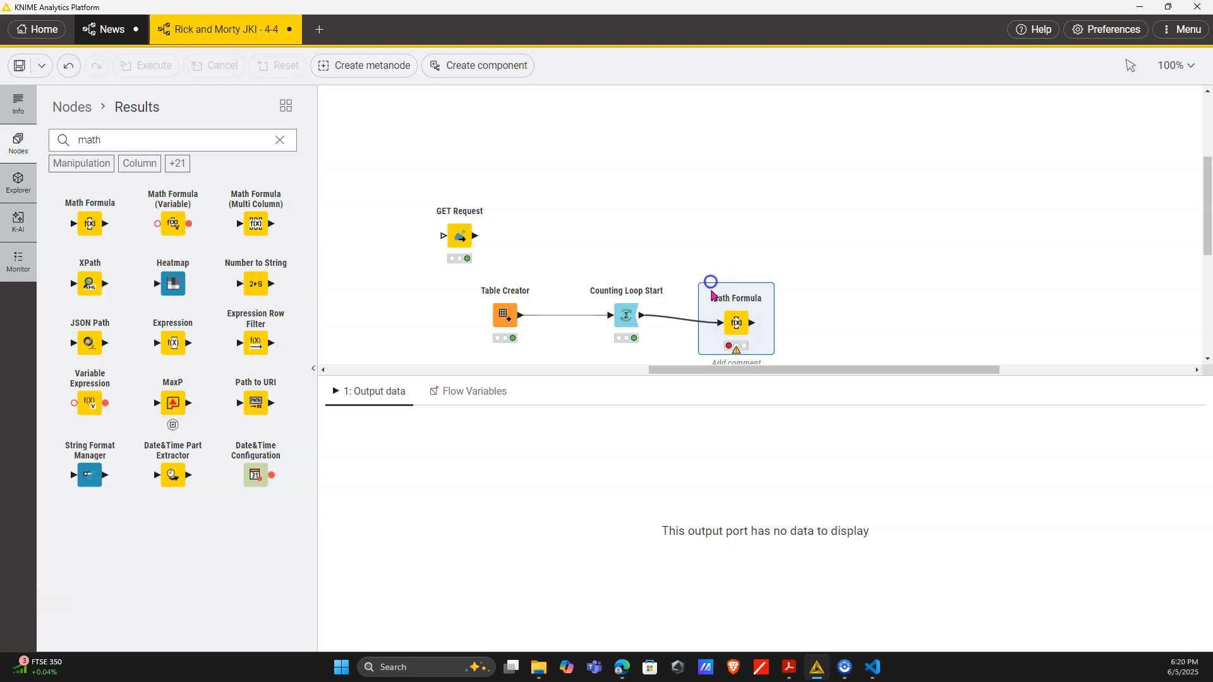
Step: Configure the Math Formula as $${IcurrentIteration}$$+1, converted to int and appended as column Page Number, then execute and align the node
{"action": "double_click", "coordinate": [712, 294]}
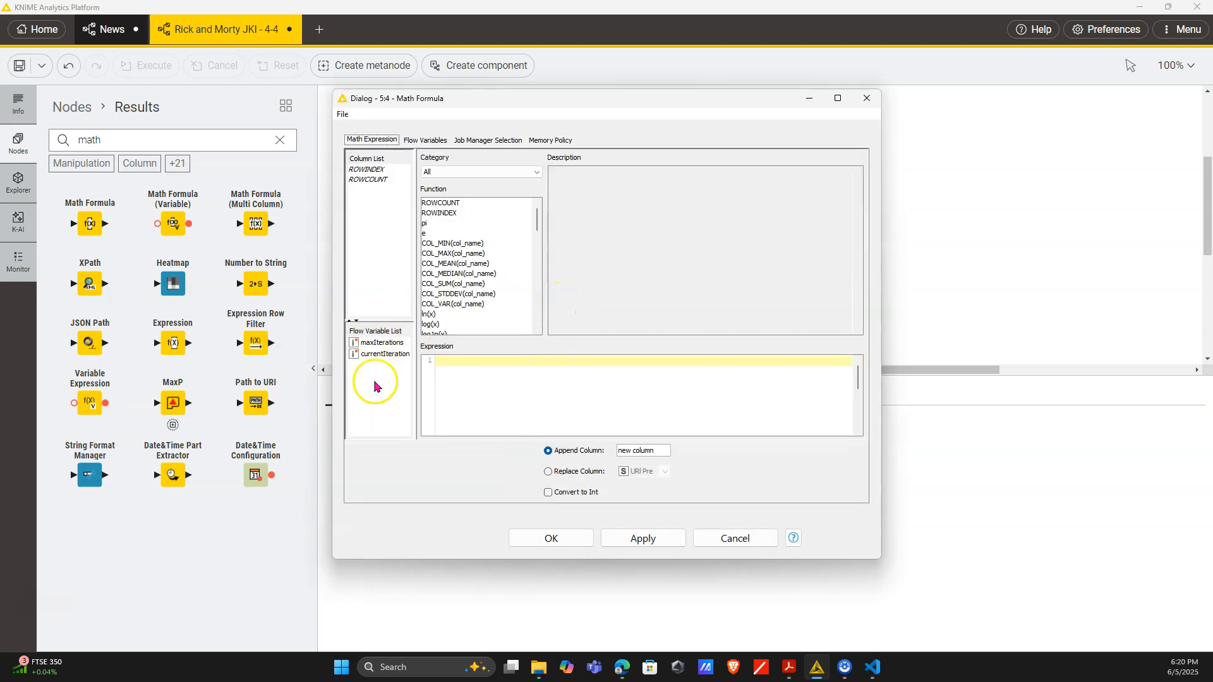
{"action": "double_click", "coordinate": [382, 354]}
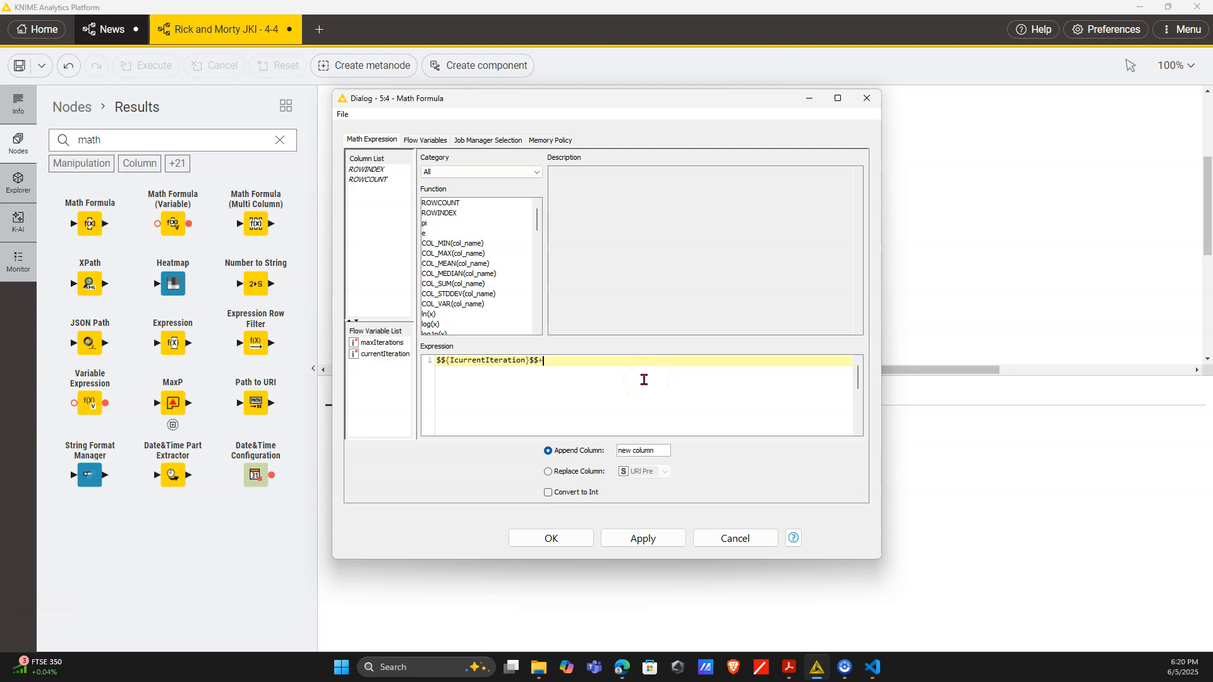
{"action": "left_click", "coordinate": [548, 492]}
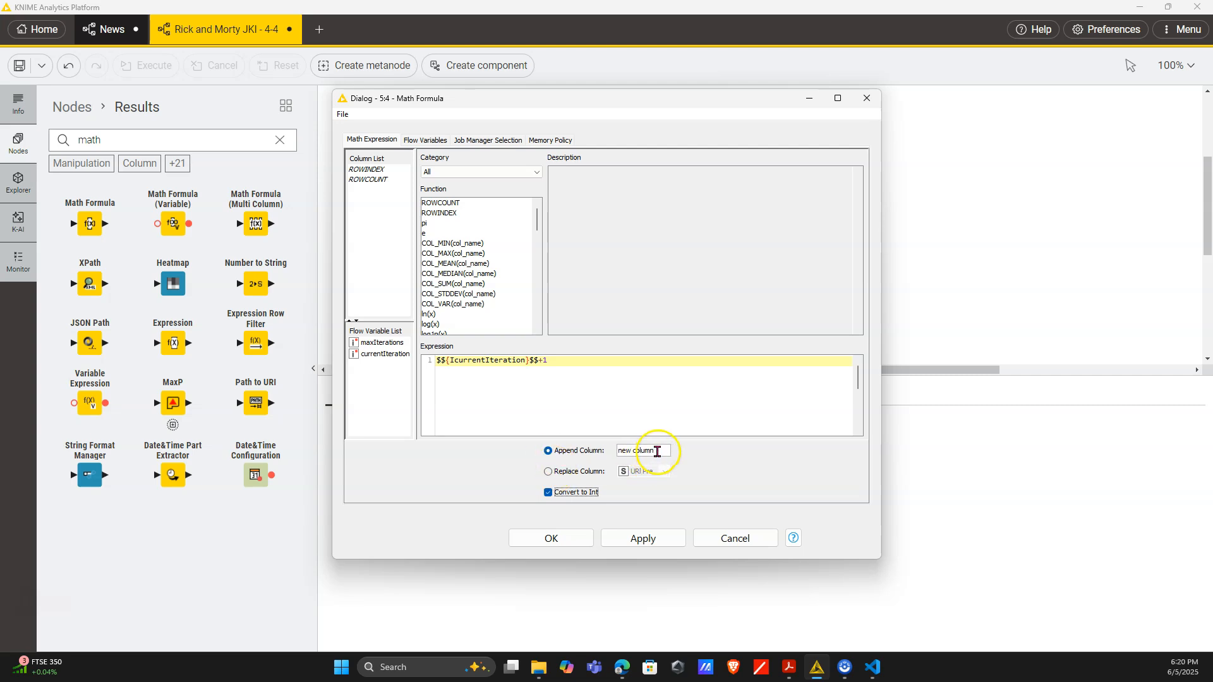
{"action": "left_click", "coordinate": [594, 452]}
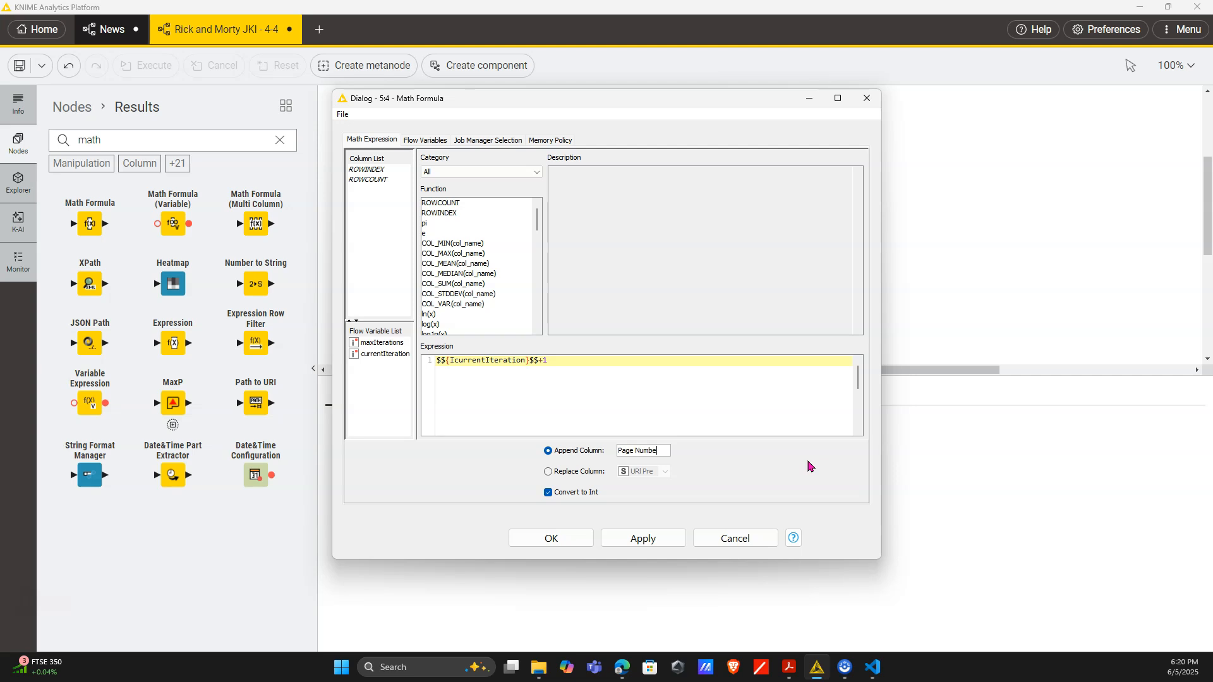
{"action": "left_click", "coordinate": [551, 538]}
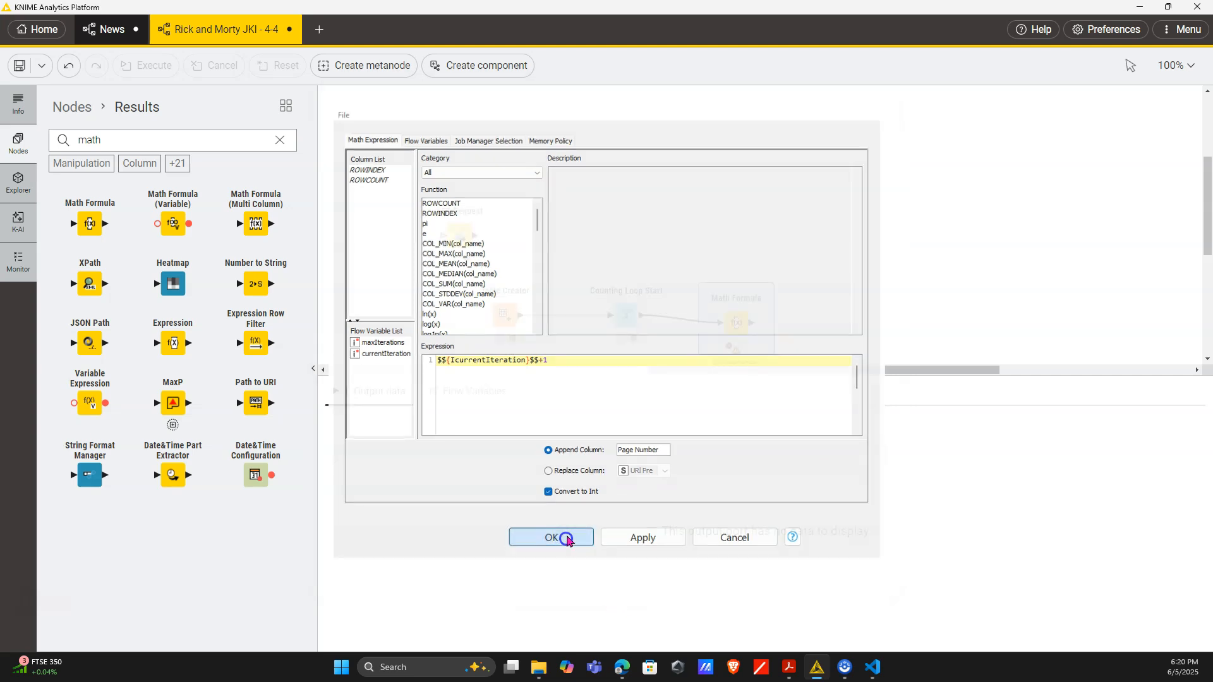
{"action": "left_click", "coordinate": [727, 282]}
{"action": "left_click_drag", "start_coordinate": [731, 325], "coordinate": [724, 312]}
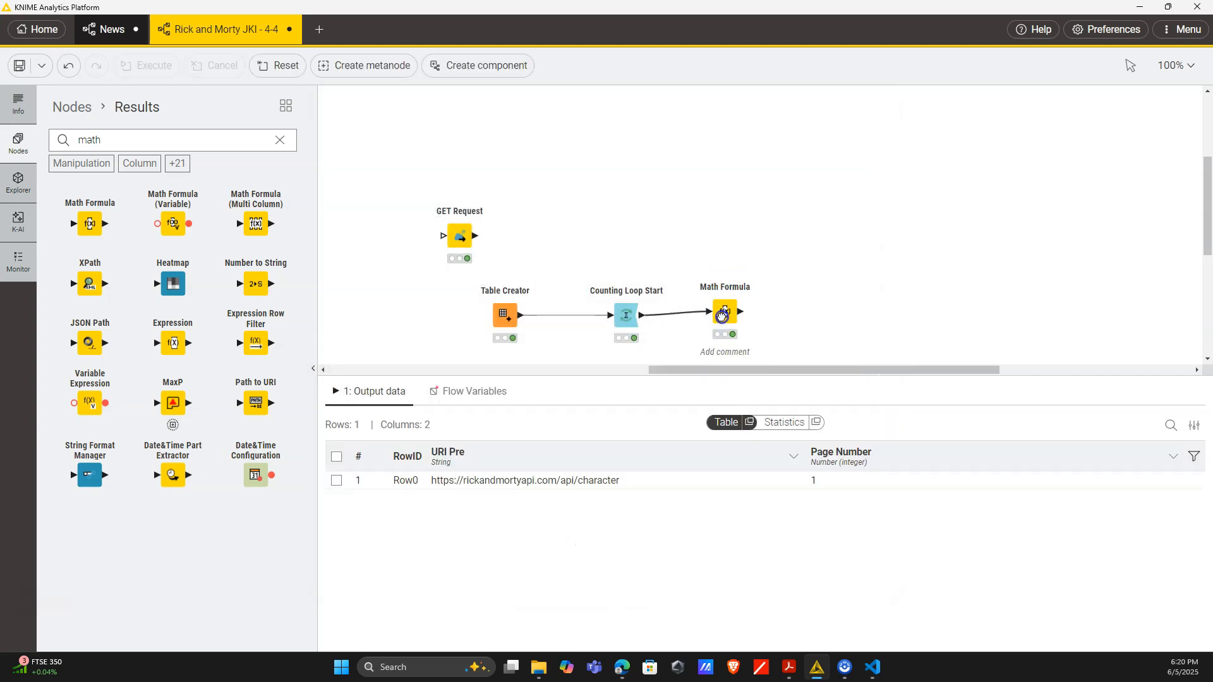
Step: Search the nodes for "strin" and place a String Manipulation node after the Math Formula node
{"action": "left_click", "coordinate": [280, 139]}
{"action": "type", "text": "strin"}
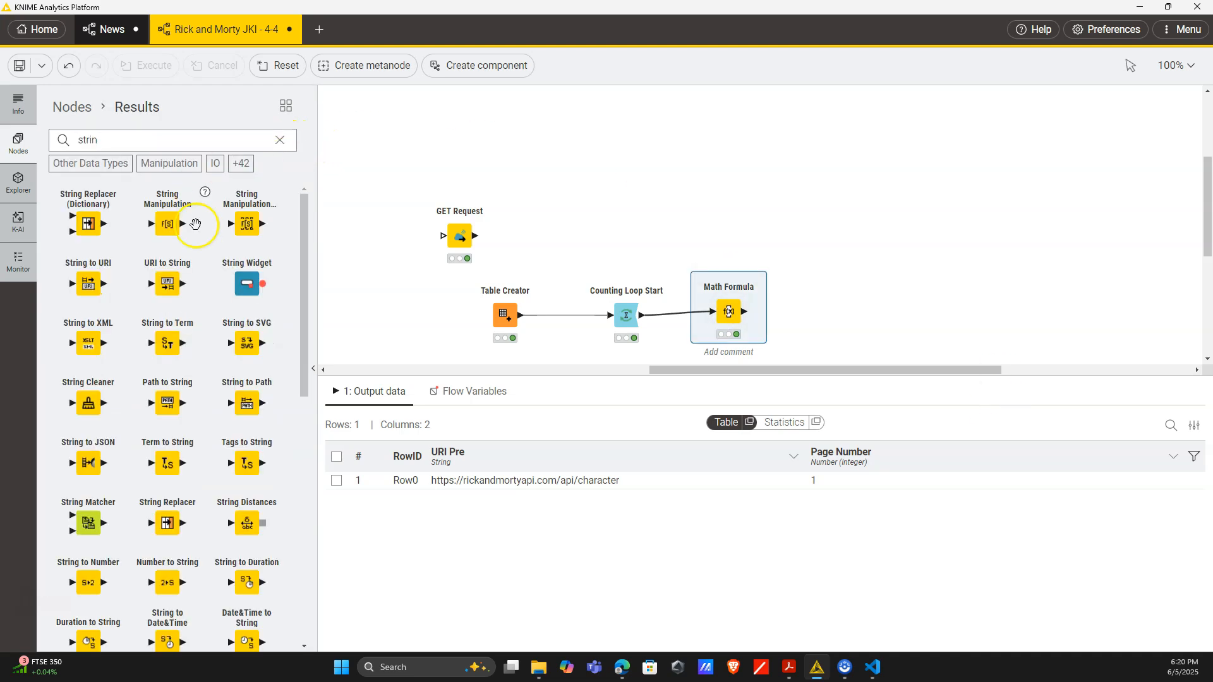
{"action": "left_click_drag", "start_coordinate": [195, 224], "coordinate": [844, 316]}
{"action": "left_click", "coordinate": [752, 316]}
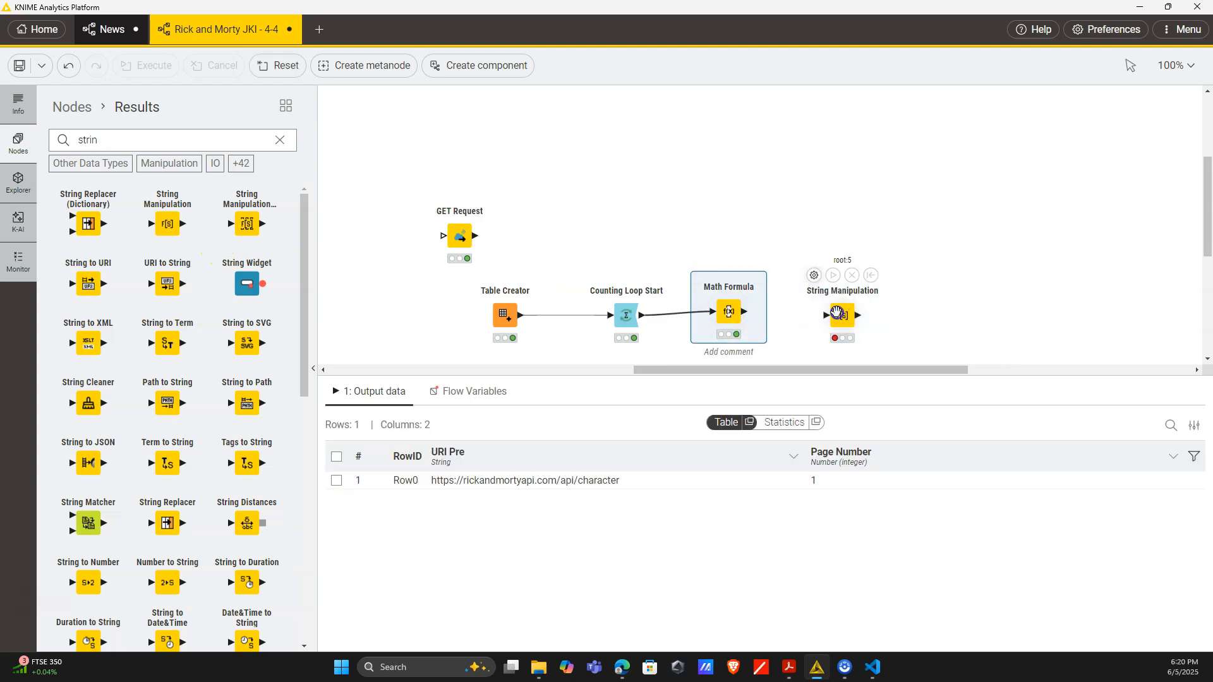
Step: Connect the Math Formula to the String Manipulation node and inspect the page links in the GET Request's JSON body
{"action": "left_click_drag", "start_coordinate": [745, 312], "coordinate": [830, 316]}
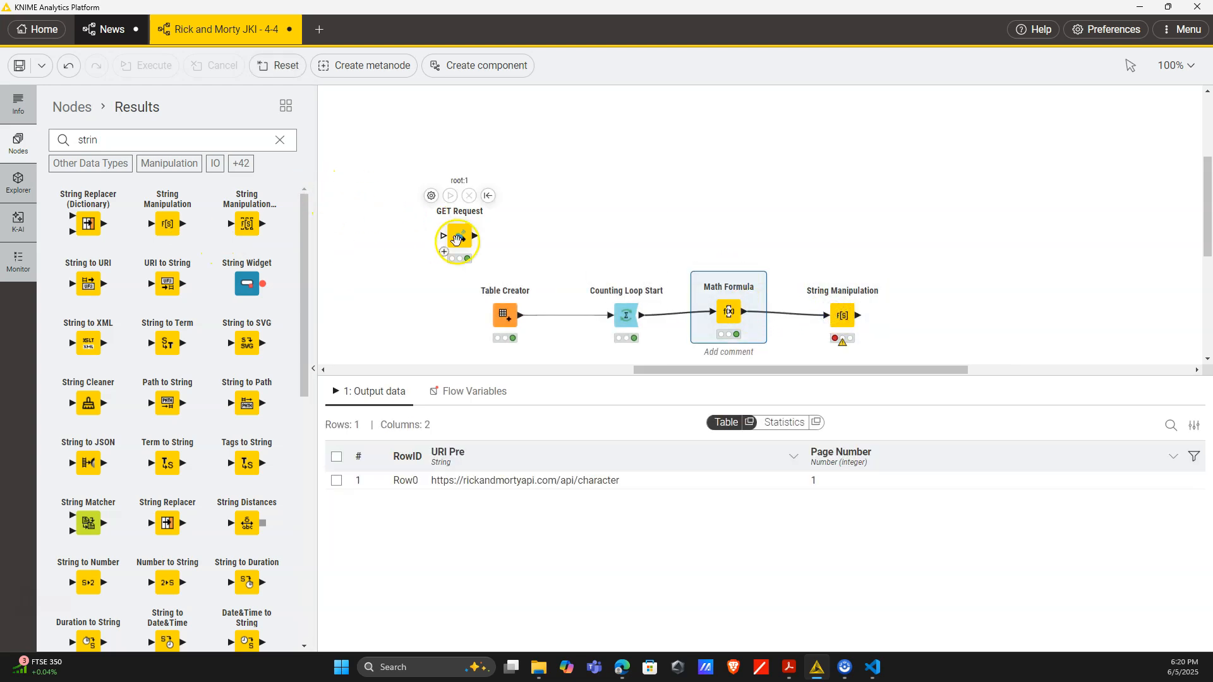
{"action": "left_click", "coordinate": [459, 237]}
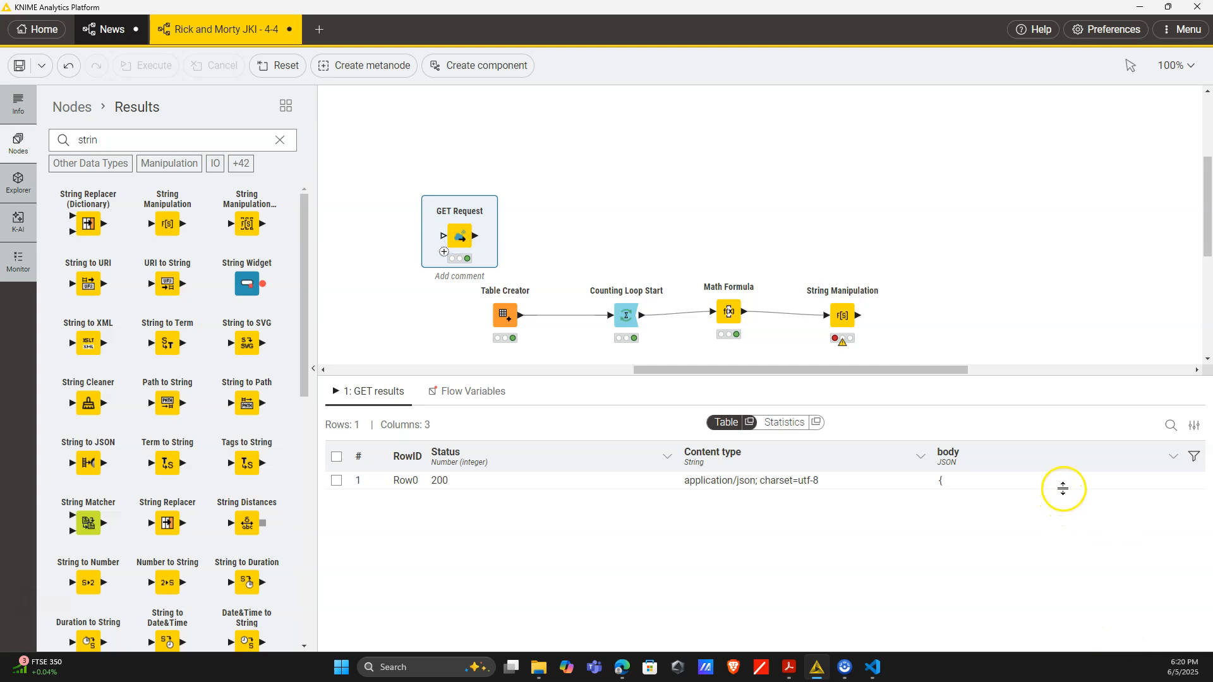
{"action": "left_click_drag", "start_coordinate": [1062, 489], "coordinate": [1065, 585]}
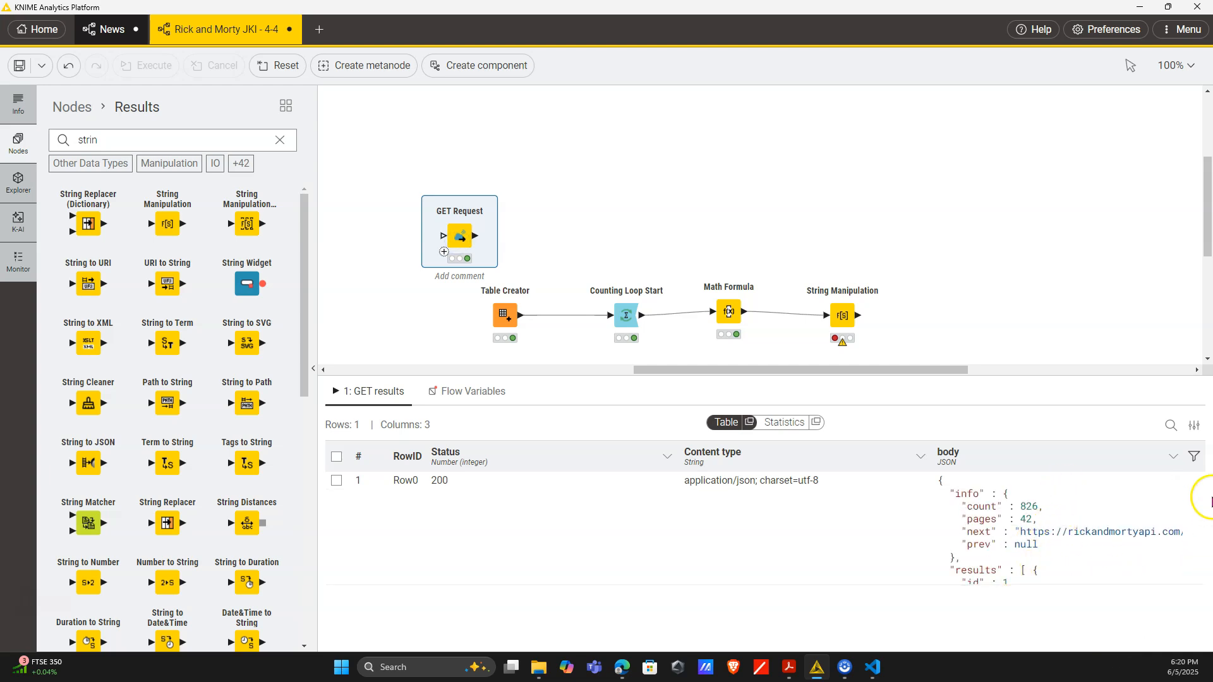
{"action": "left_click", "coordinate": [1175, 480]}
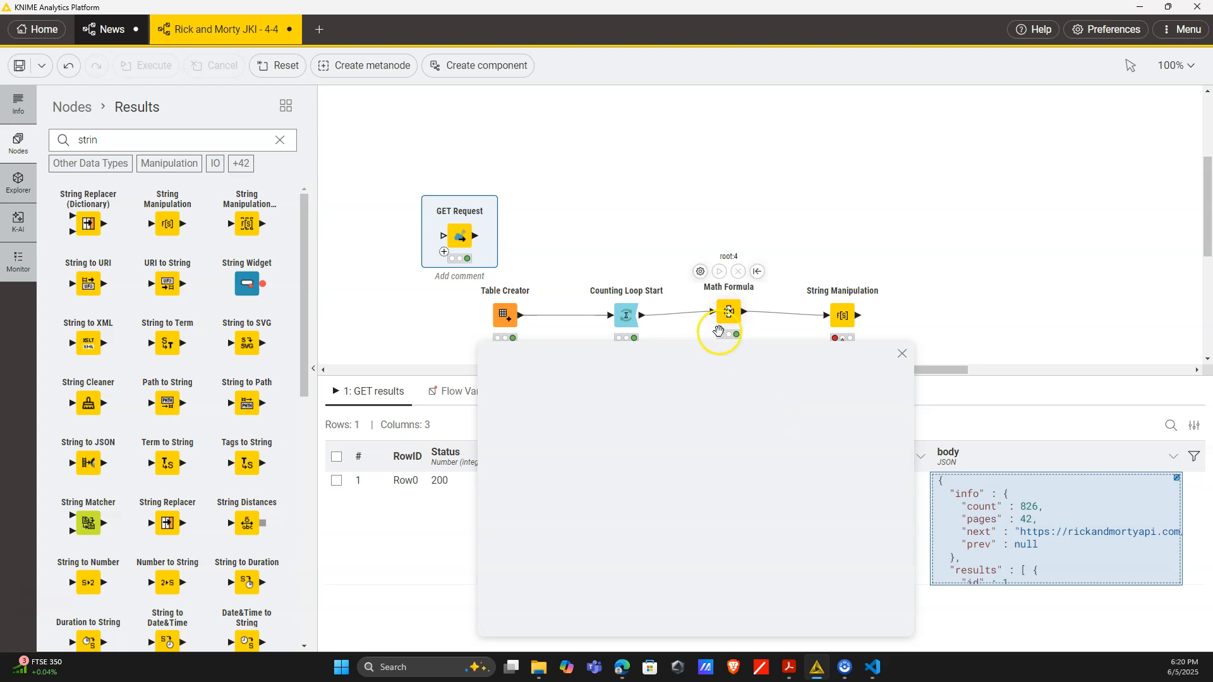
{"action": "left_click_drag", "start_coordinate": [820, 627], "coordinate": [867, 626]}
{"action": "left_click", "coordinate": [903, 354]}
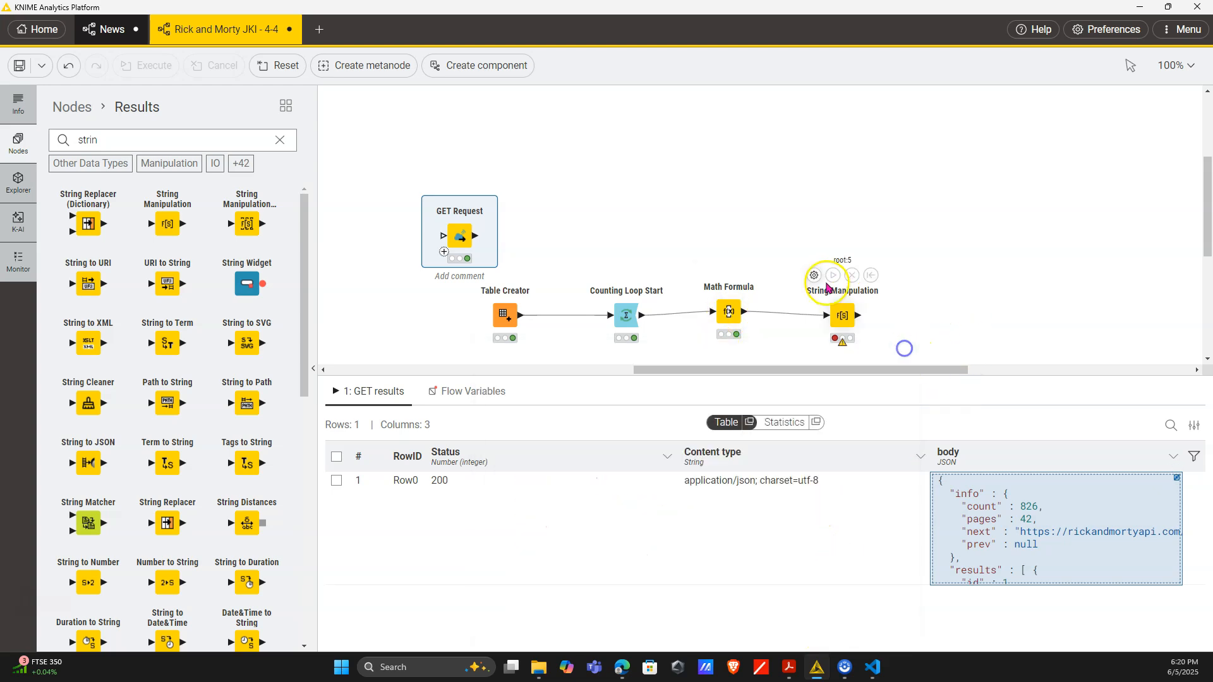
Step: Configure the String Manipulation as join($URI Pre$,"?page=",string($Page Number$)), appended as column URL
{"action": "left_click", "coordinate": [815, 275]}
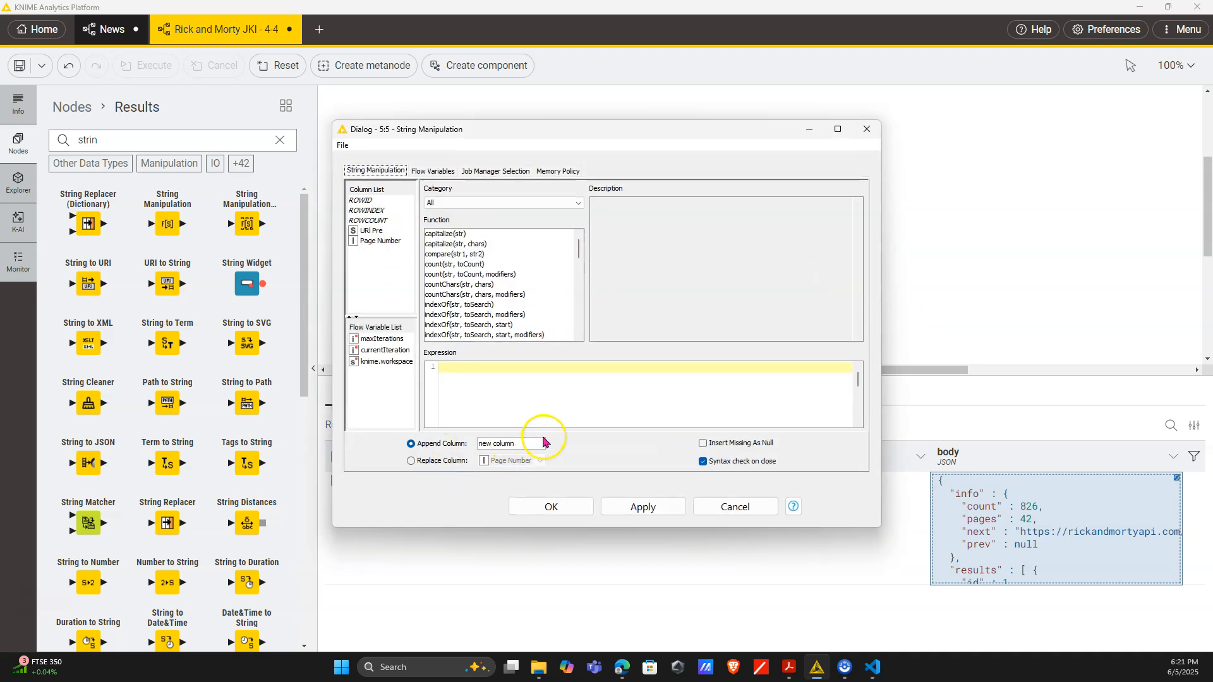
{"action": "left_click_drag", "start_coordinate": [533, 442], "coordinate": [436, 436]}
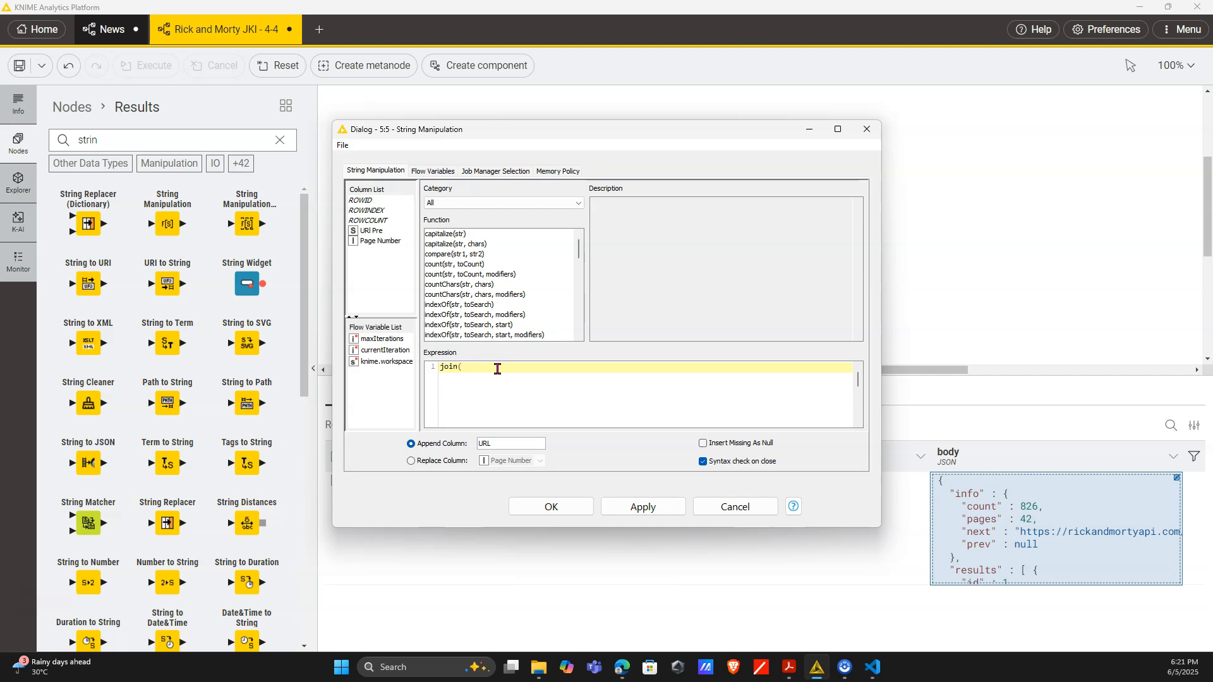
{"action": "left_click", "coordinate": [385, 233]}
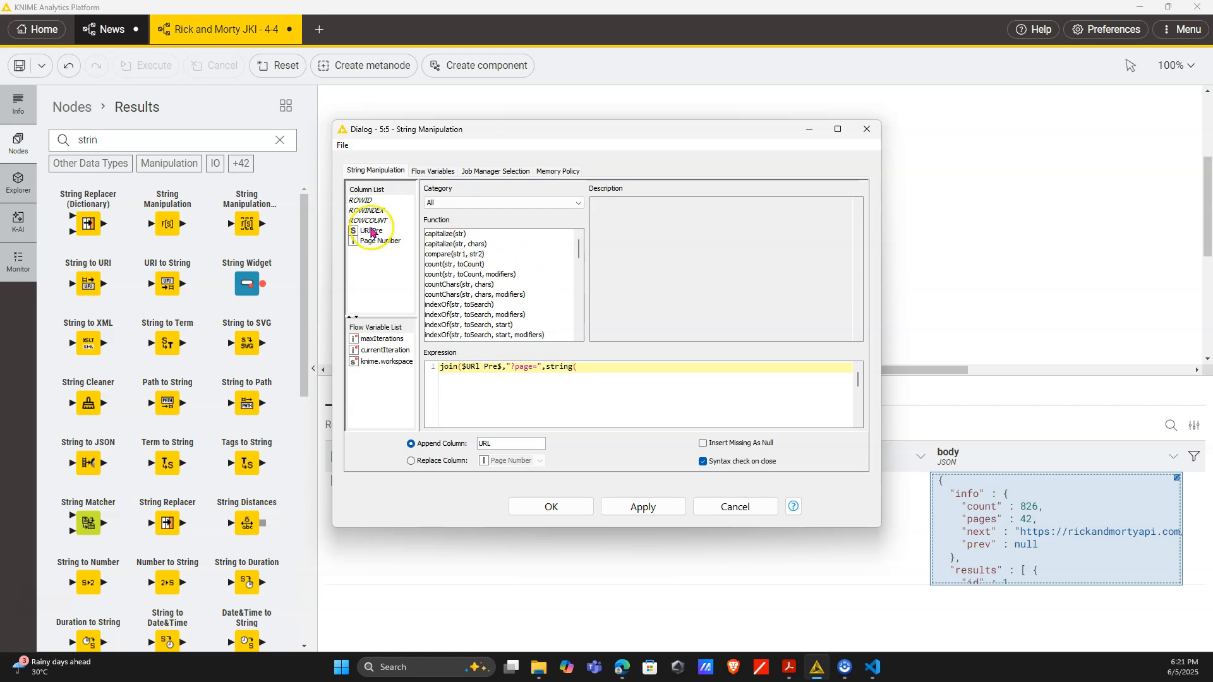
{"action": "double_click", "coordinate": [378, 241]}
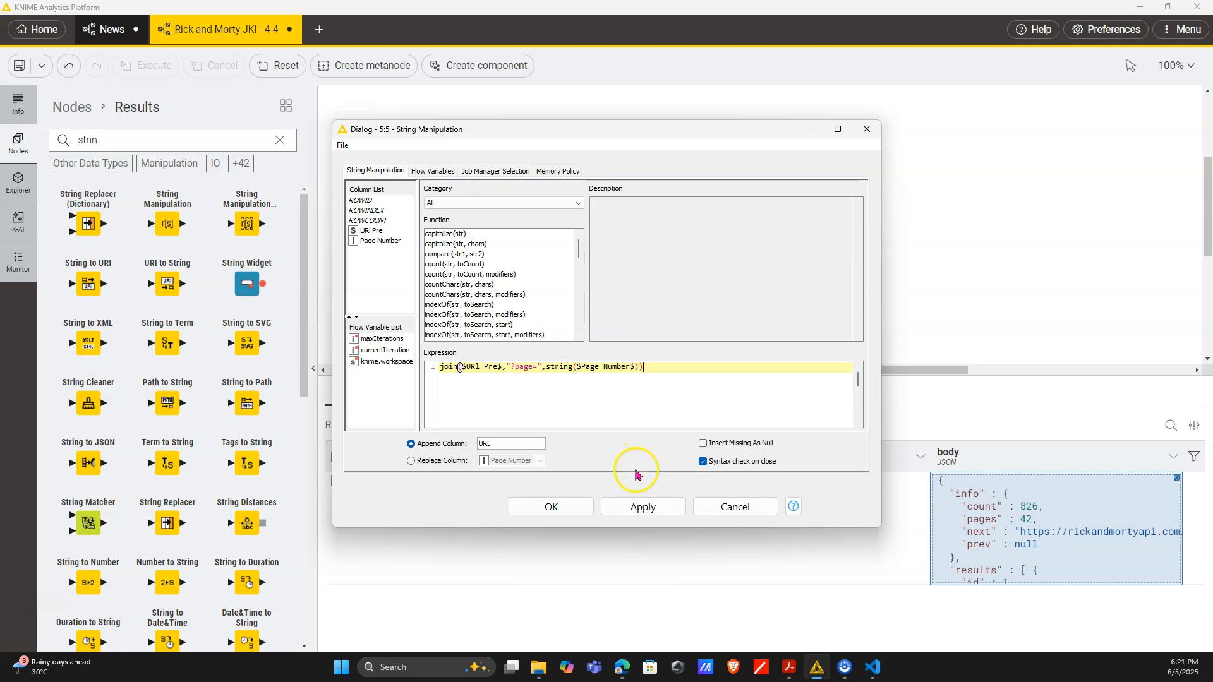
{"action": "left_click", "coordinate": [566, 505]}
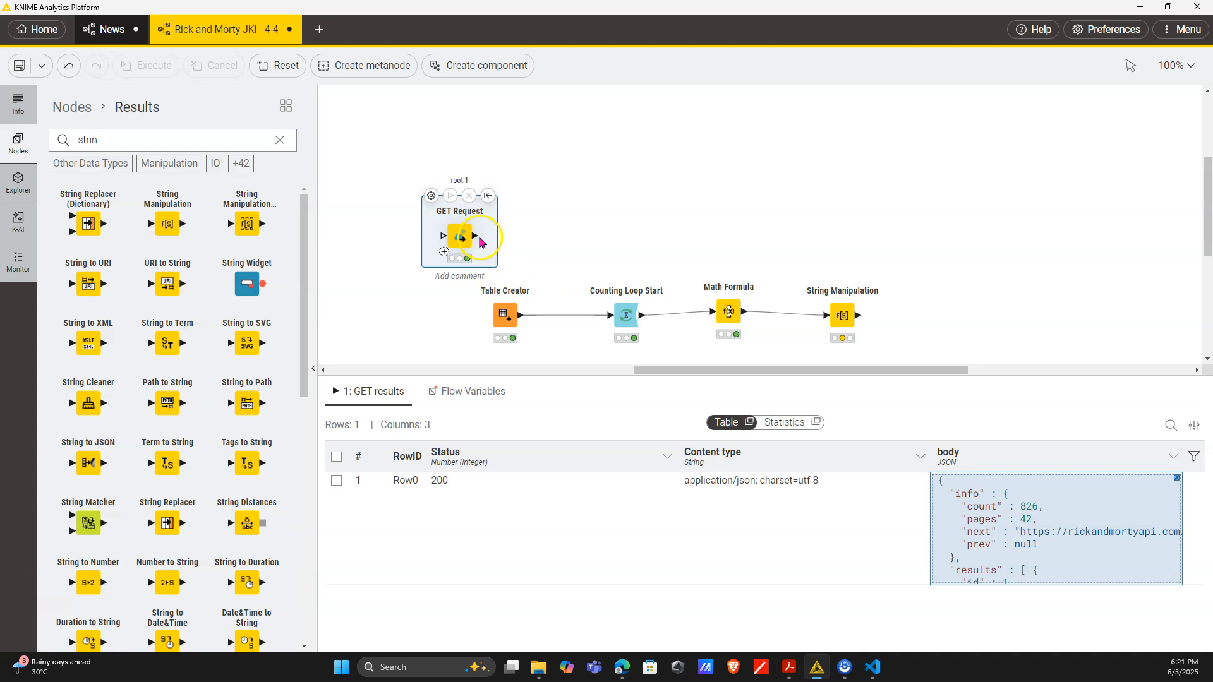
Step: Check the format of the next-page URL in the GET Request's JSON body
{"action": "left_click", "coordinate": [1177, 478]}
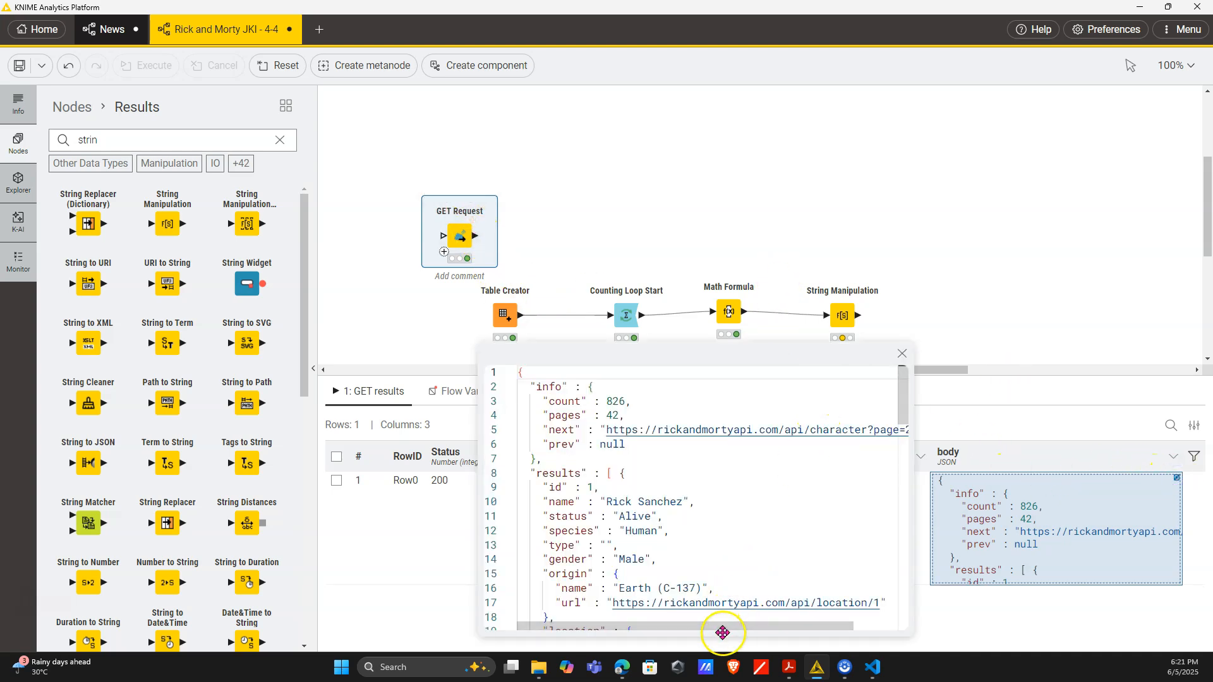
{"action": "left_click_drag", "start_coordinate": [725, 628], "coordinate": [771, 632]}
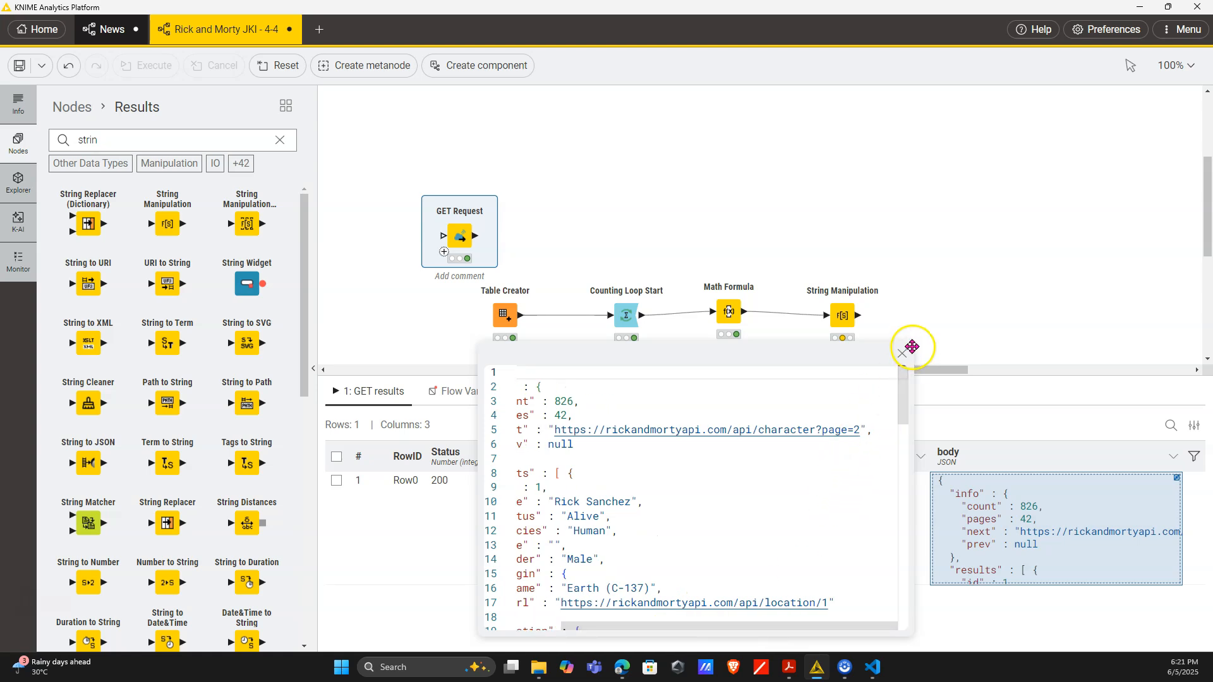
{"action": "left_click", "coordinate": [902, 354]}
Step: Execute the String Manipulation node, move it closer to the Math Formula node and clear the node search
{"action": "left_click", "coordinate": [841, 313]}
{"action": "left_click", "coordinate": [765, 545]}
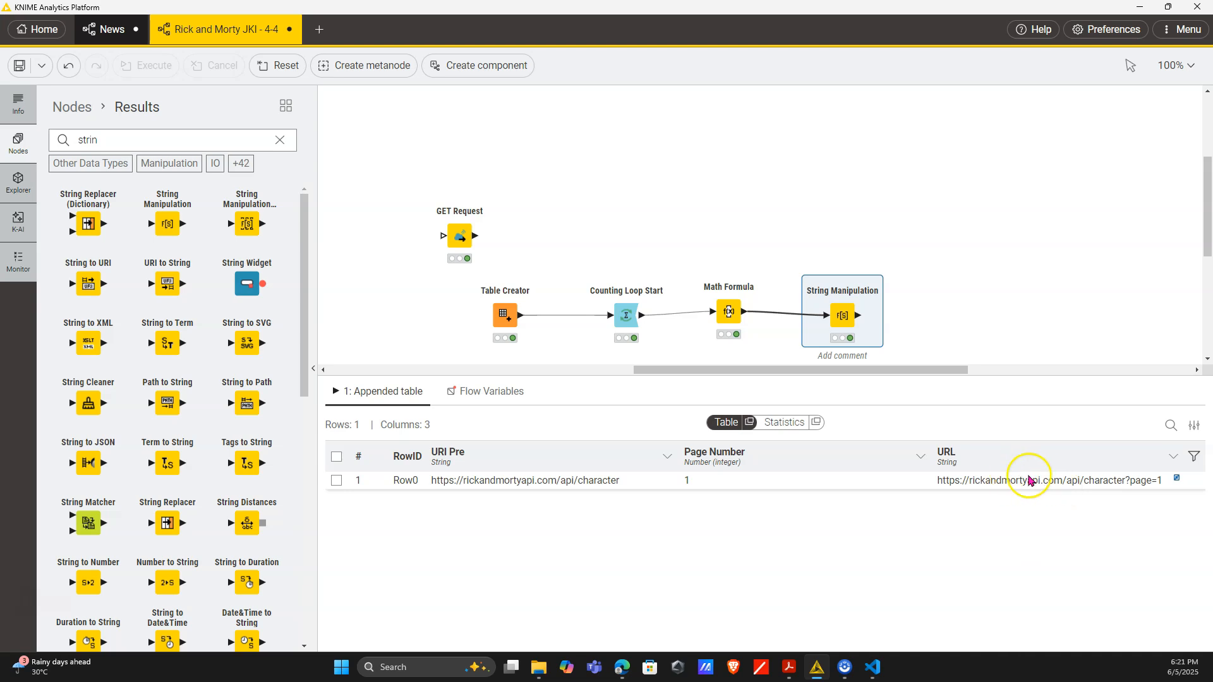
{"action": "left_click_drag", "start_coordinate": [872, 321], "coordinate": [853, 318]}
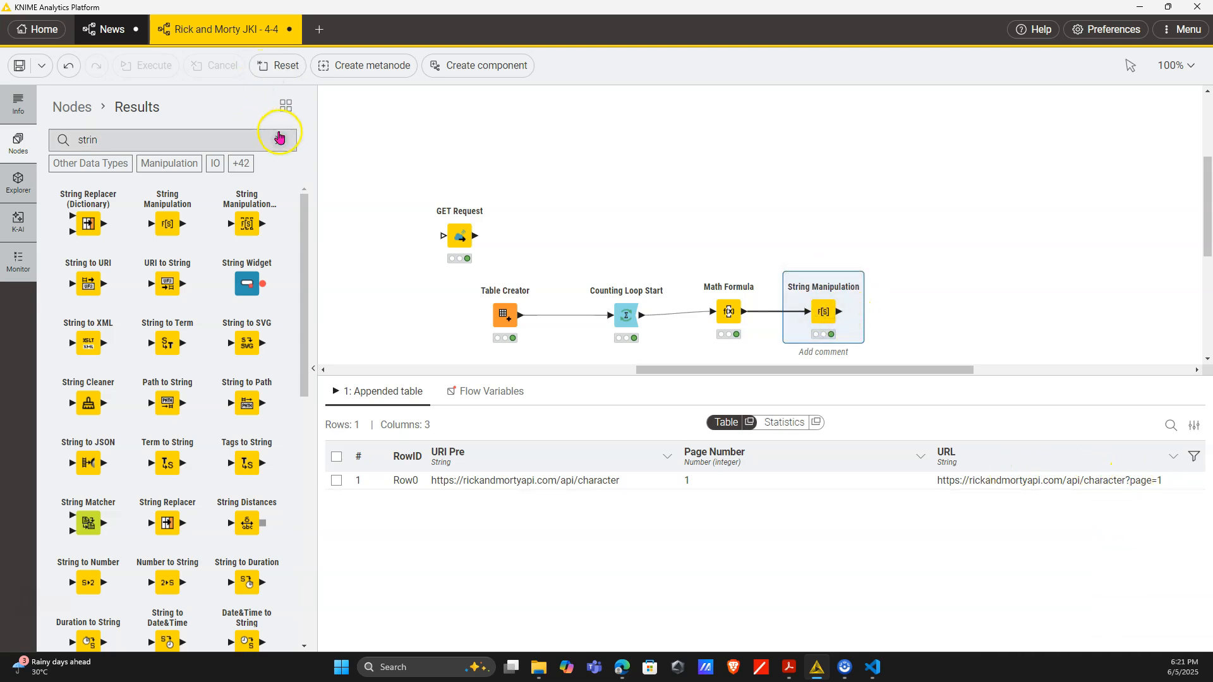
{"action": "left_click", "coordinate": [280, 134]}
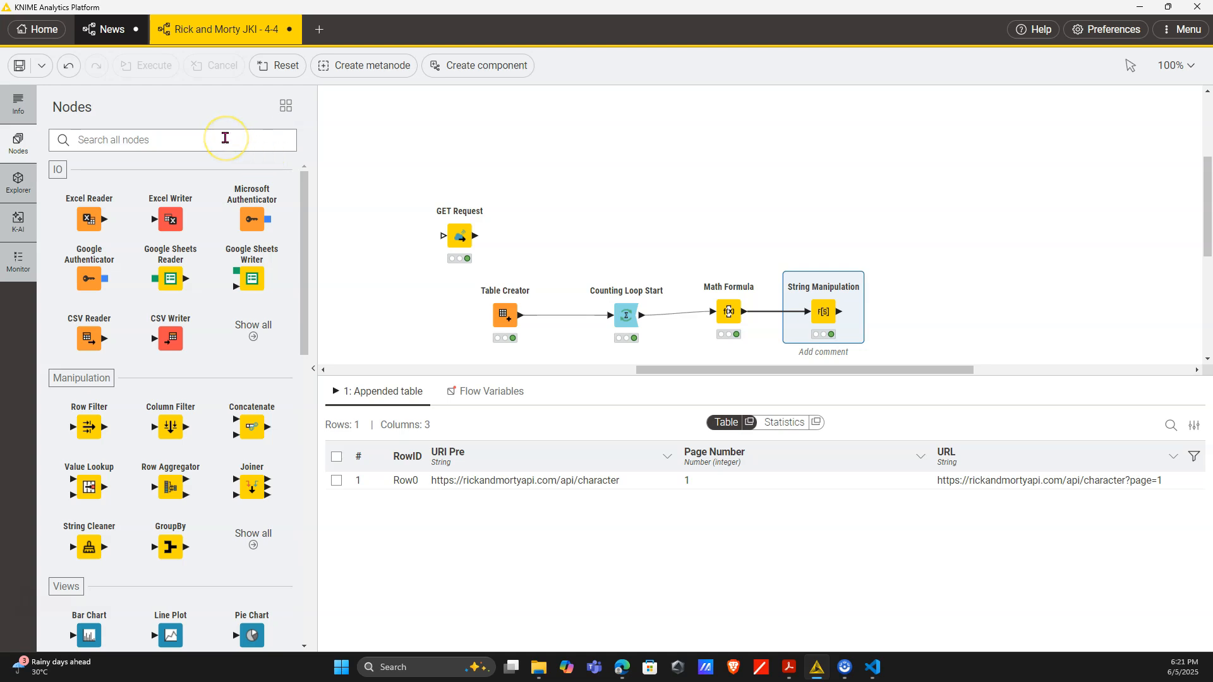
{"action": "type", "text": "l"}
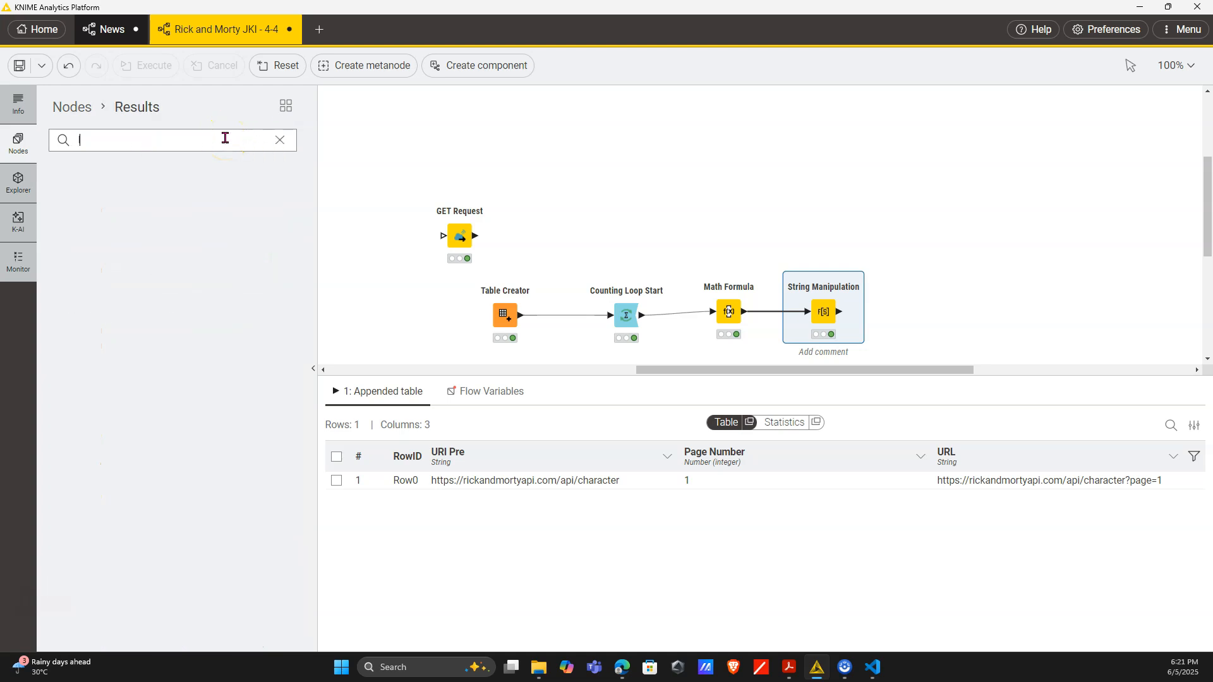
{"action": "key", "text": "BackSpace"}
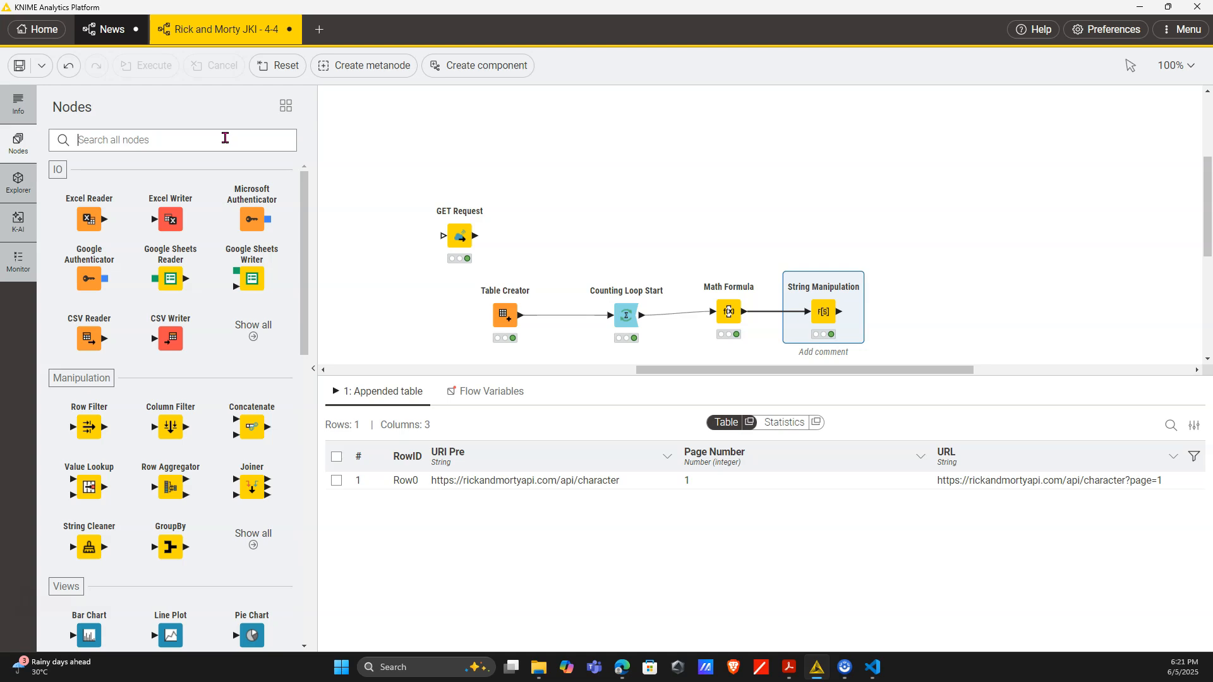
Step: Move the GET Request behind the String Manipulation, connect them and set the request to read its address from the URL column
{"action": "left_click_drag", "start_coordinate": [459, 237], "coordinate": [923, 314]}
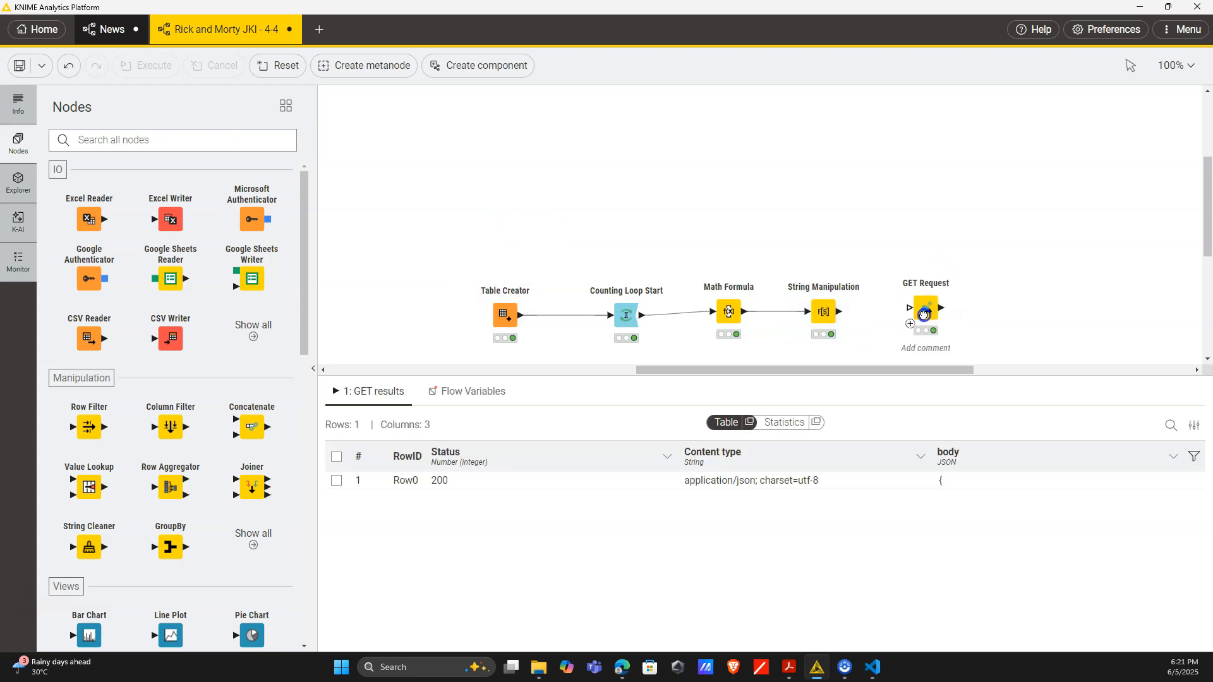
{"action": "left_click_drag", "start_coordinate": [840, 311], "coordinate": [909, 308]}
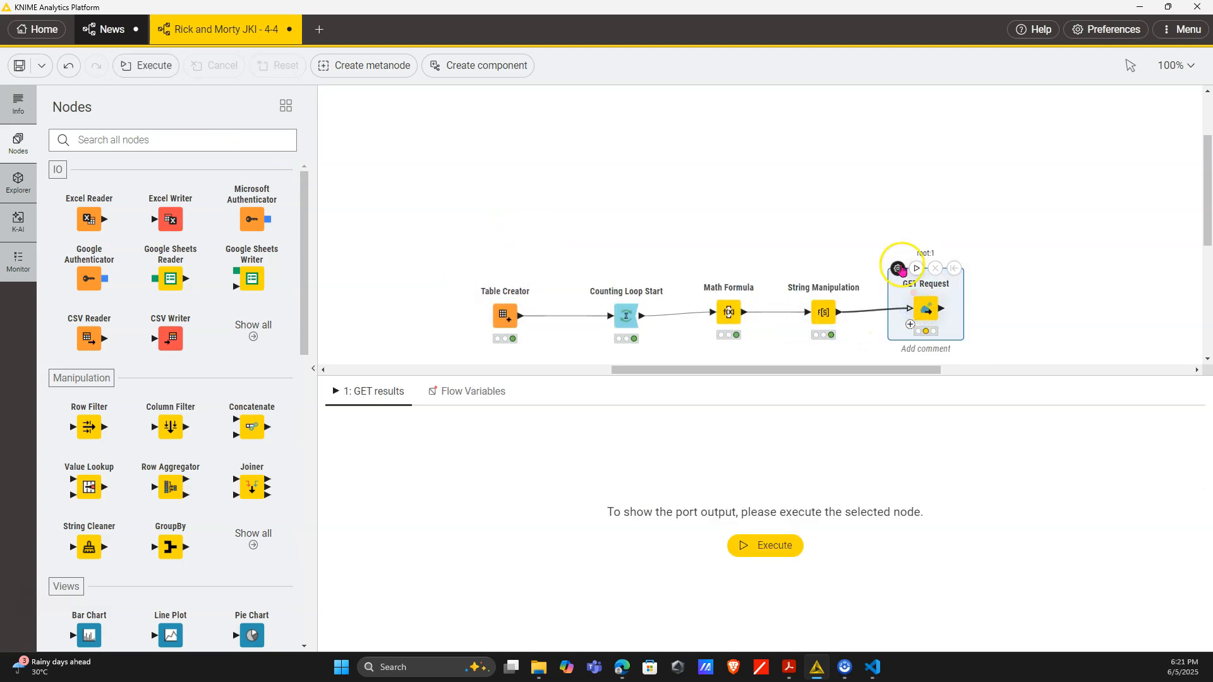
{"action": "left_click", "coordinate": [899, 269]}
{"action": "left_click", "coordinate": [347, 184]}
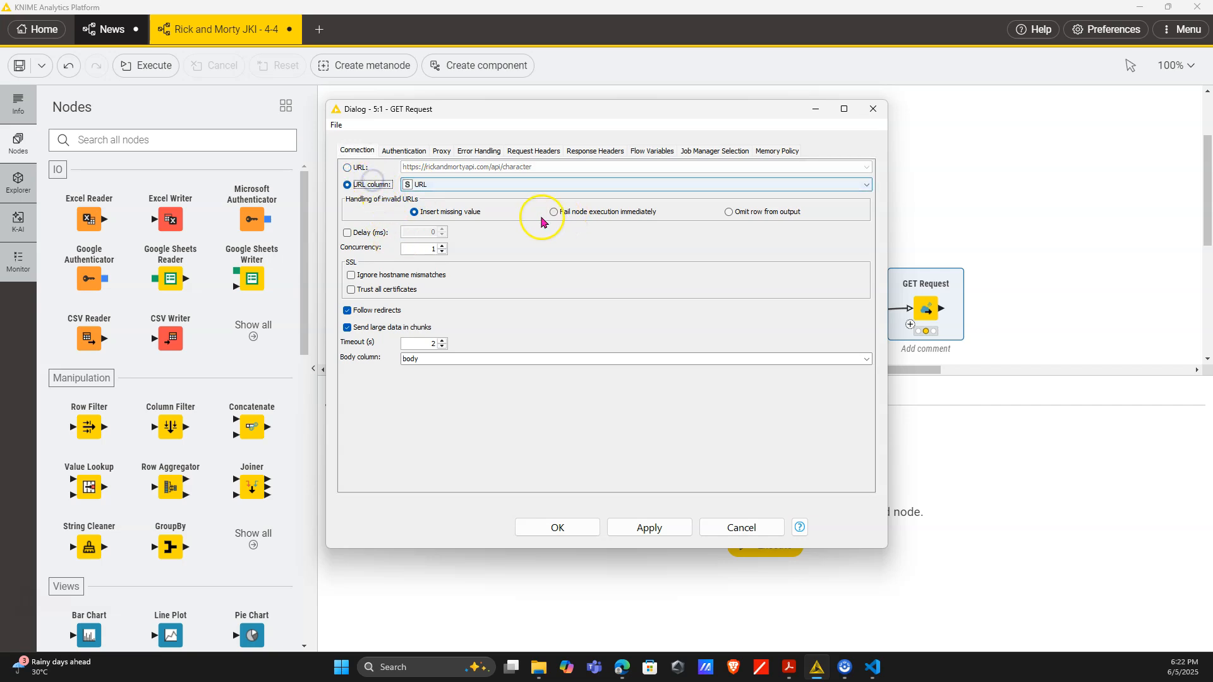
{"action": "left_click", "coordinate": [556, 530]}
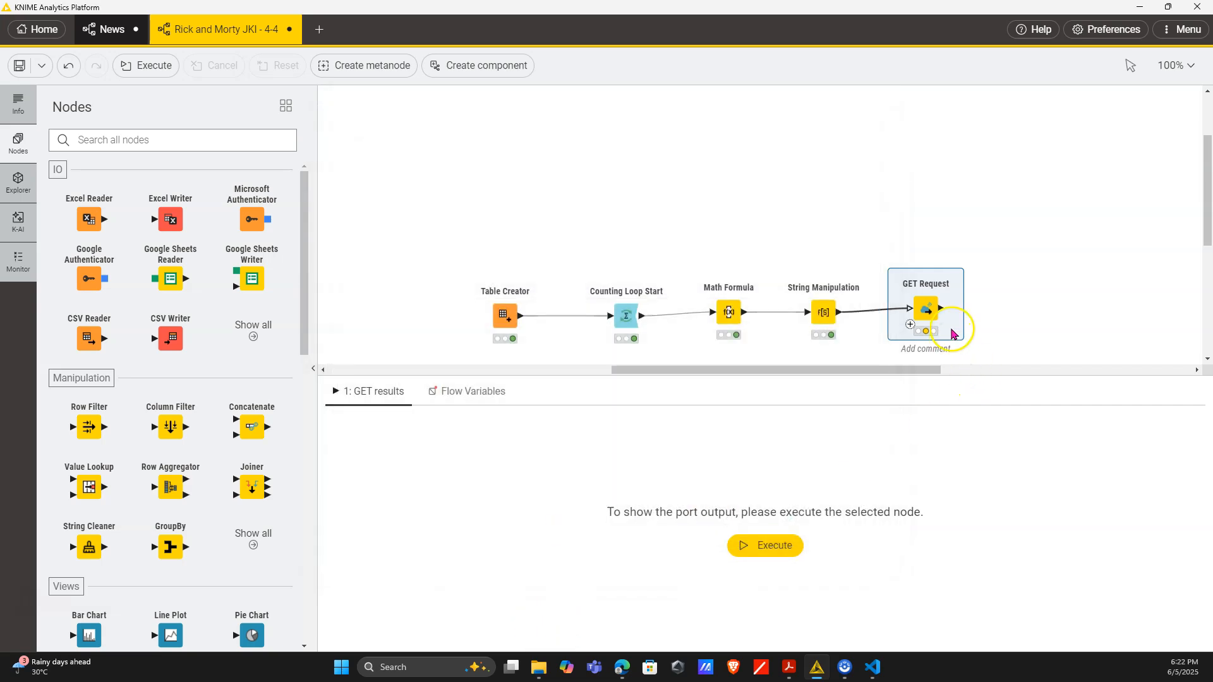
Step: Search the nodes for "loop", place a Loop End node after the GET Request and execute the GET Request
{"action": "left_click", "coordinate": [263, 140]}
{"action": "type", "text": "loop"}
{"action": "left_click_drag", "start_coordinate": [89, 223], "coordinate": [1058, 297]}
{"action": "left_click", "coordinate": [926, 307]}
{"action": "left_click", "coordinate": [917, 265]}
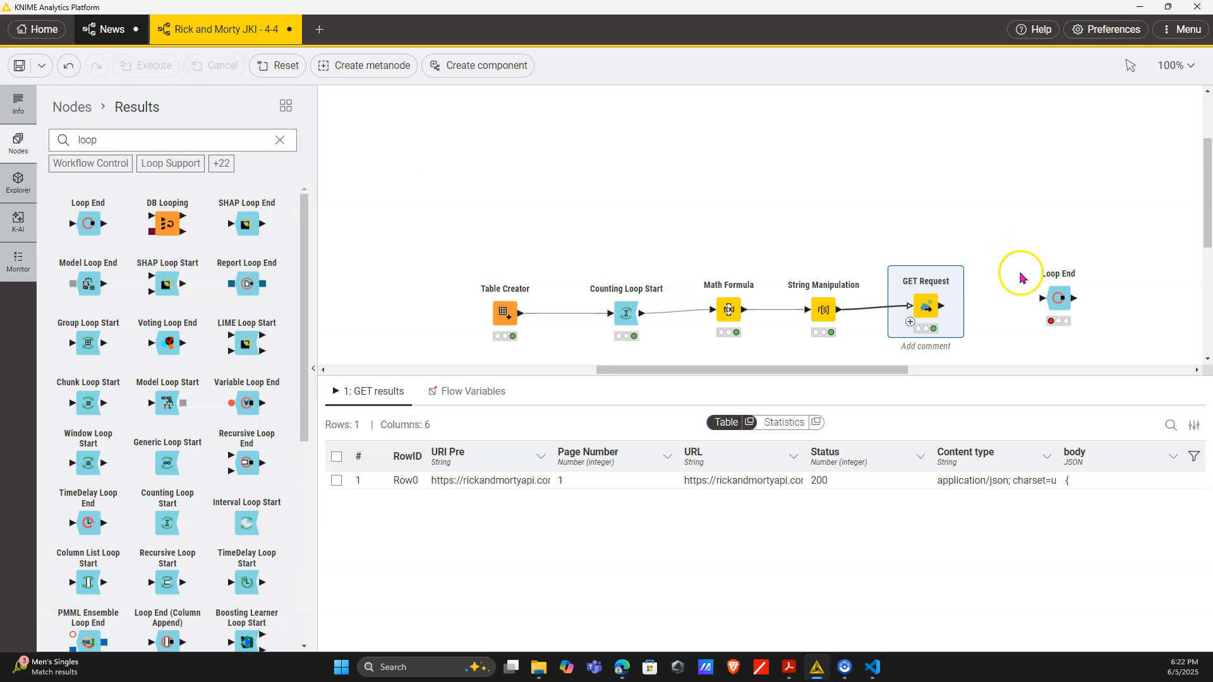
{"action": "left_click_drag", "start_coordinate": [1060, 309], "coordinate": [1170, 314]}
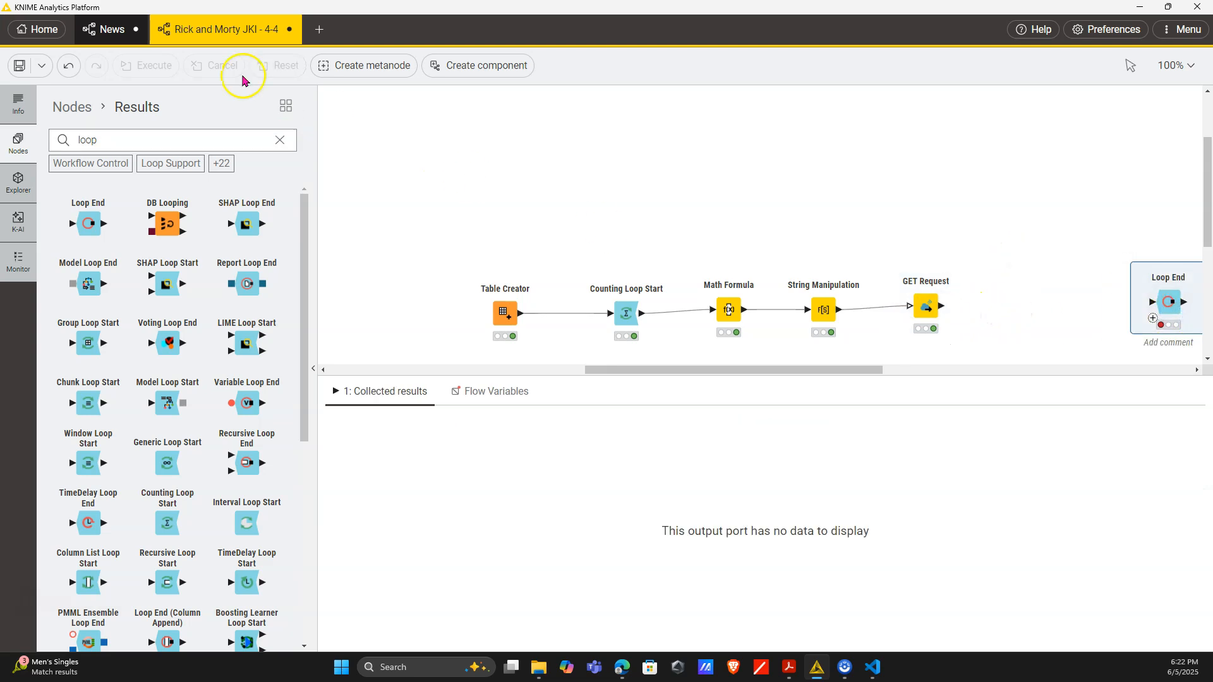
{"action": "left_click", "coordinate": [279, 140]}
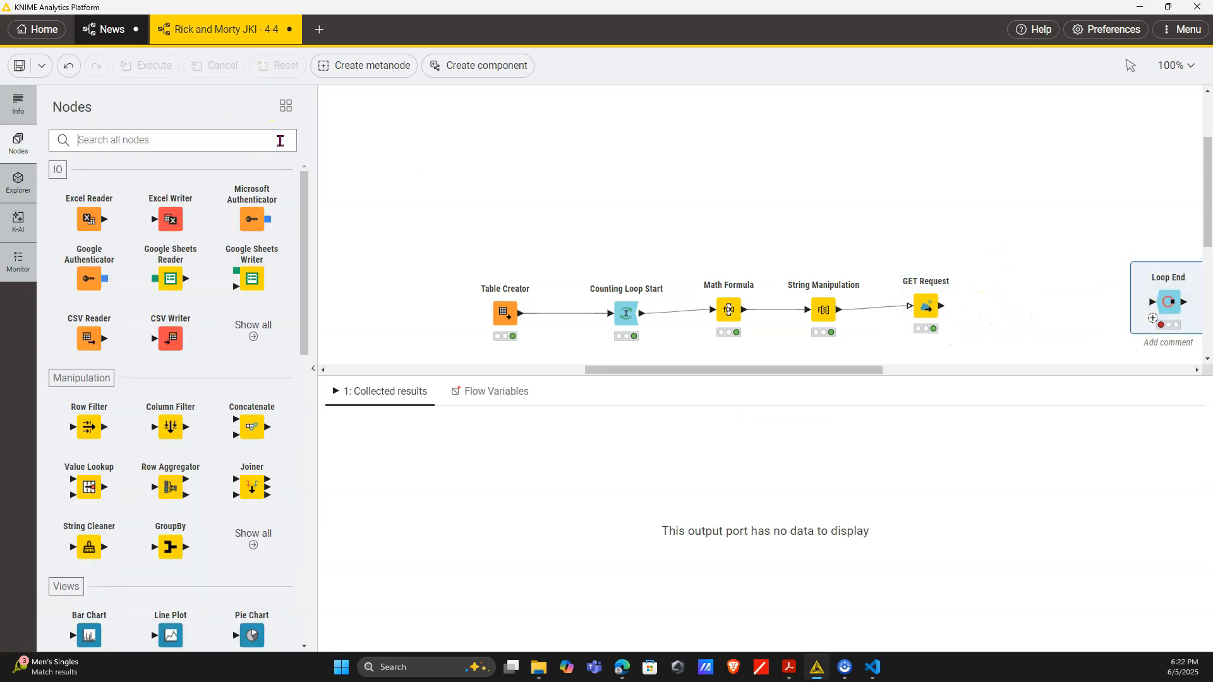
{"action": "type", "text": "json"}
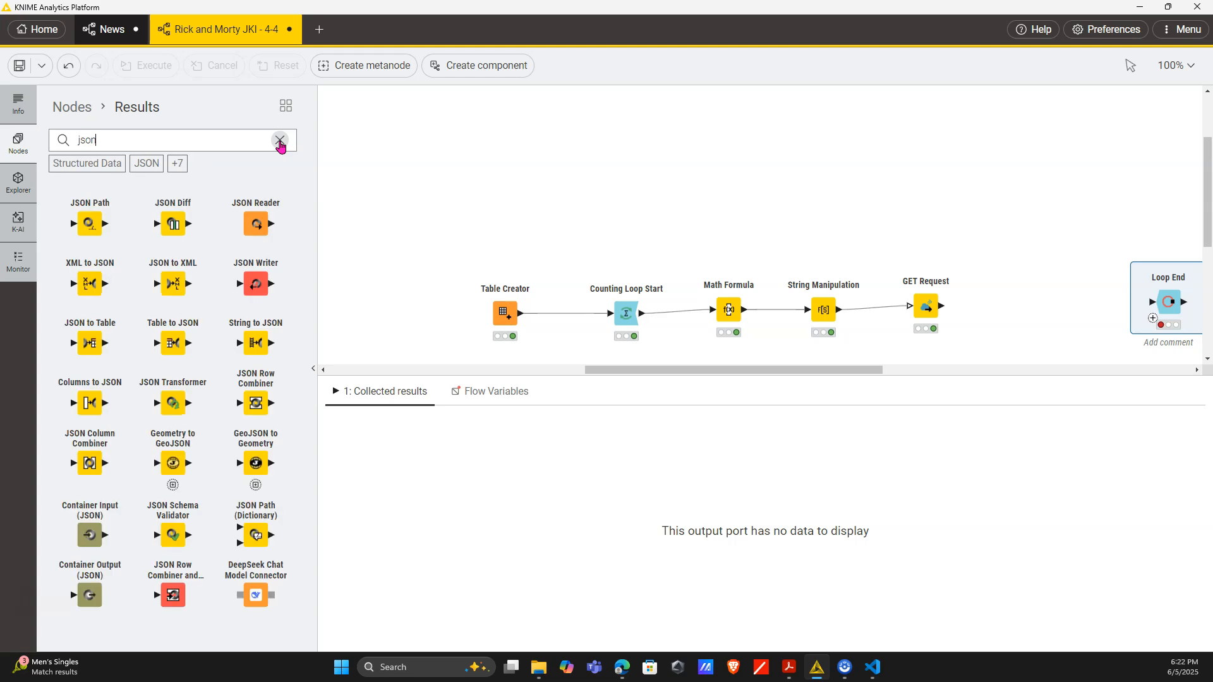
{"action": "left_click", "coordinate": [280, 140]}
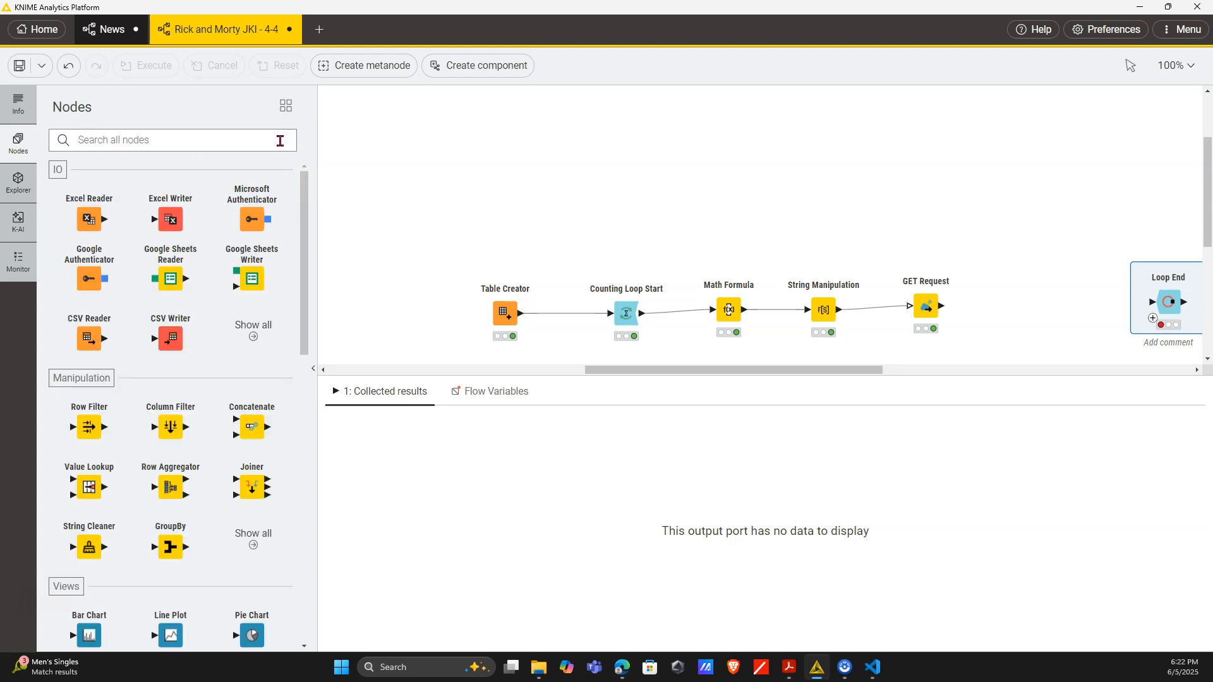
Step: Connect the GET Request to the Loop End node and step through one loop iteration
{"action": "left_click_drag", "start_coordinate": [941, 306], "coordinate": [1026, 282]}
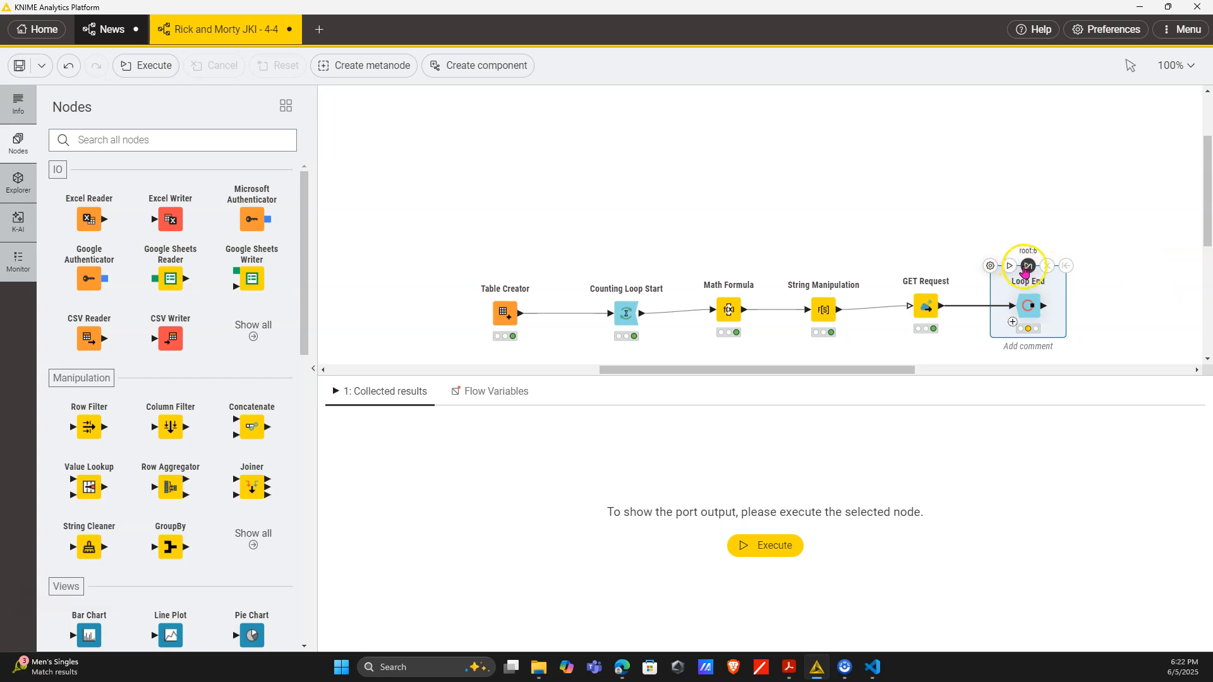
{"action": "left_click", "coordinate": [1028, 266]}
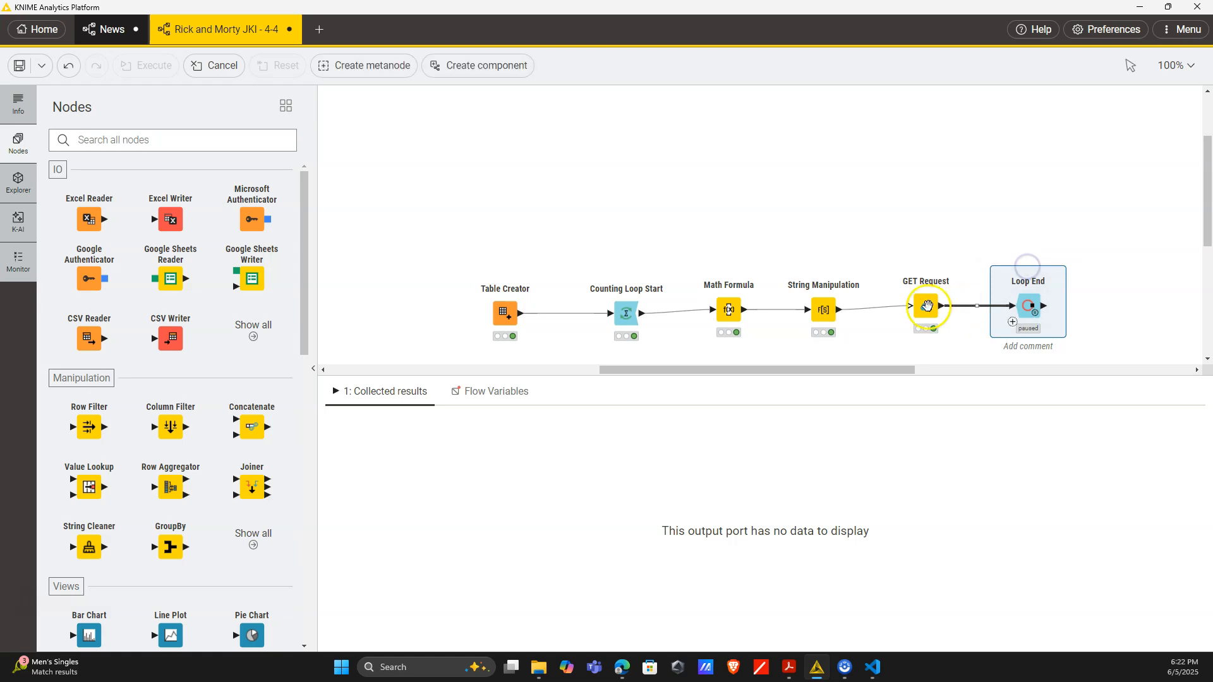
Step: Check the next and previous page links in the GET Request's JSON body, then resume the loop through its remaining iterations
{"action": "left_click", "coordinate": [927, 308]}
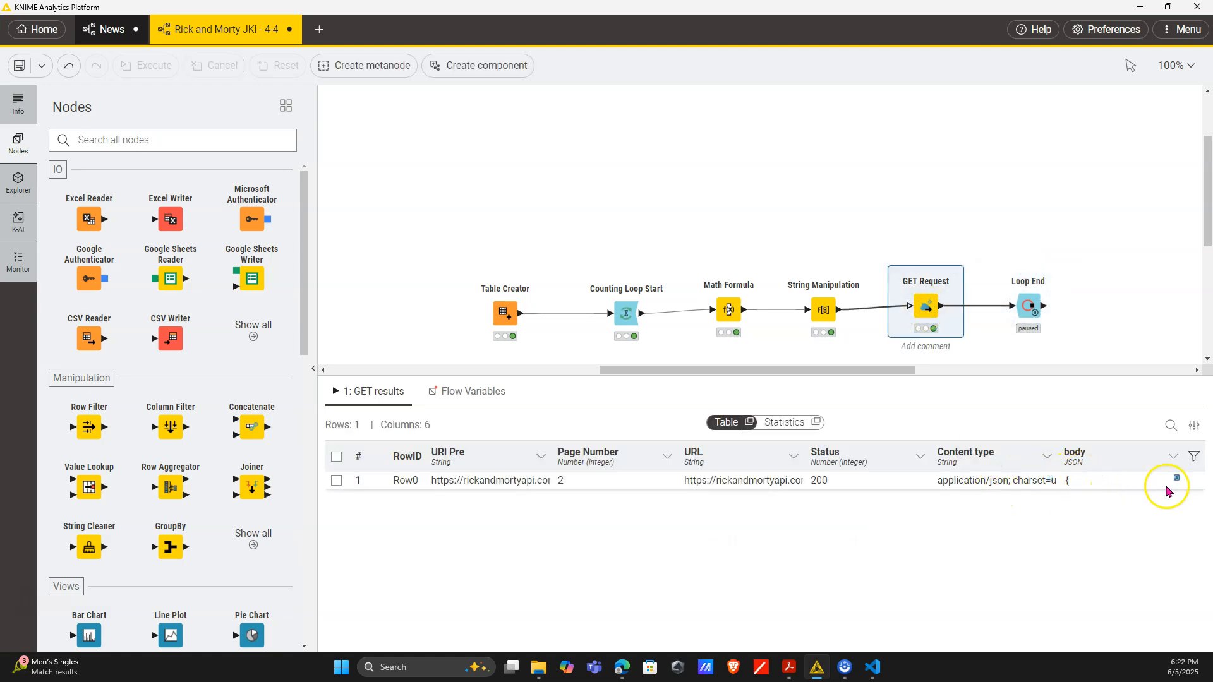
{"action": "left_click", "coordinate": [1174, 478]}
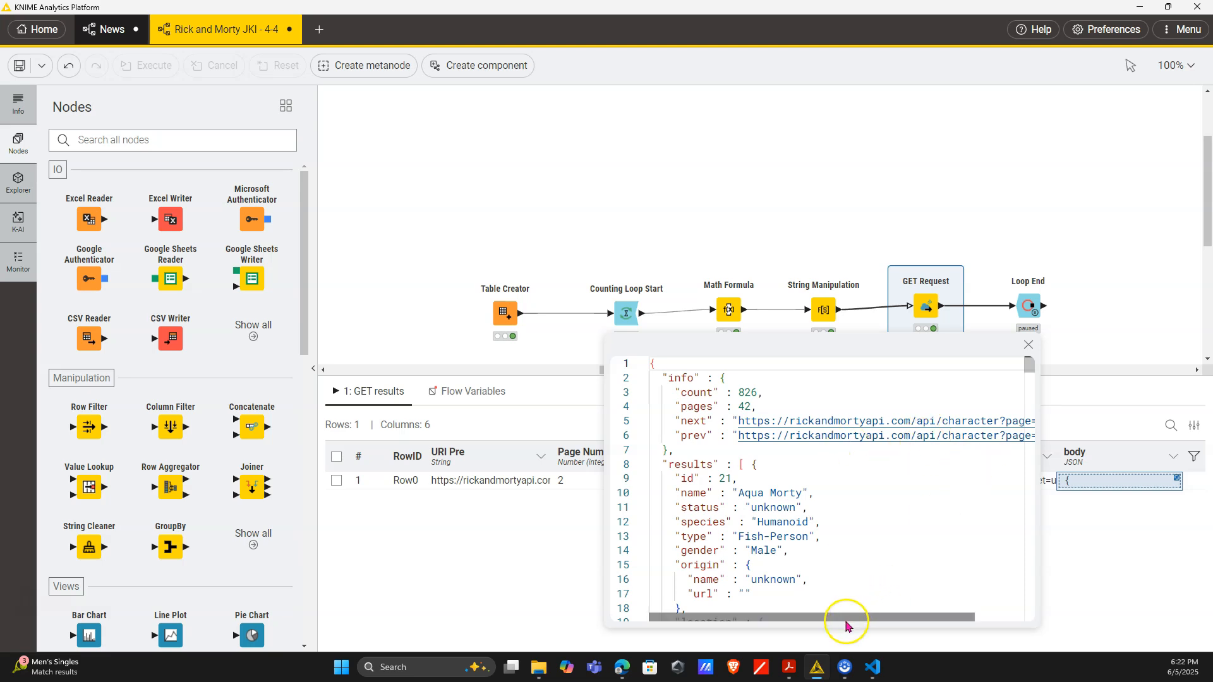
{"action": "left_click_drag", "start_coordinate": [846, 623], "coordinate": [956, 615]}
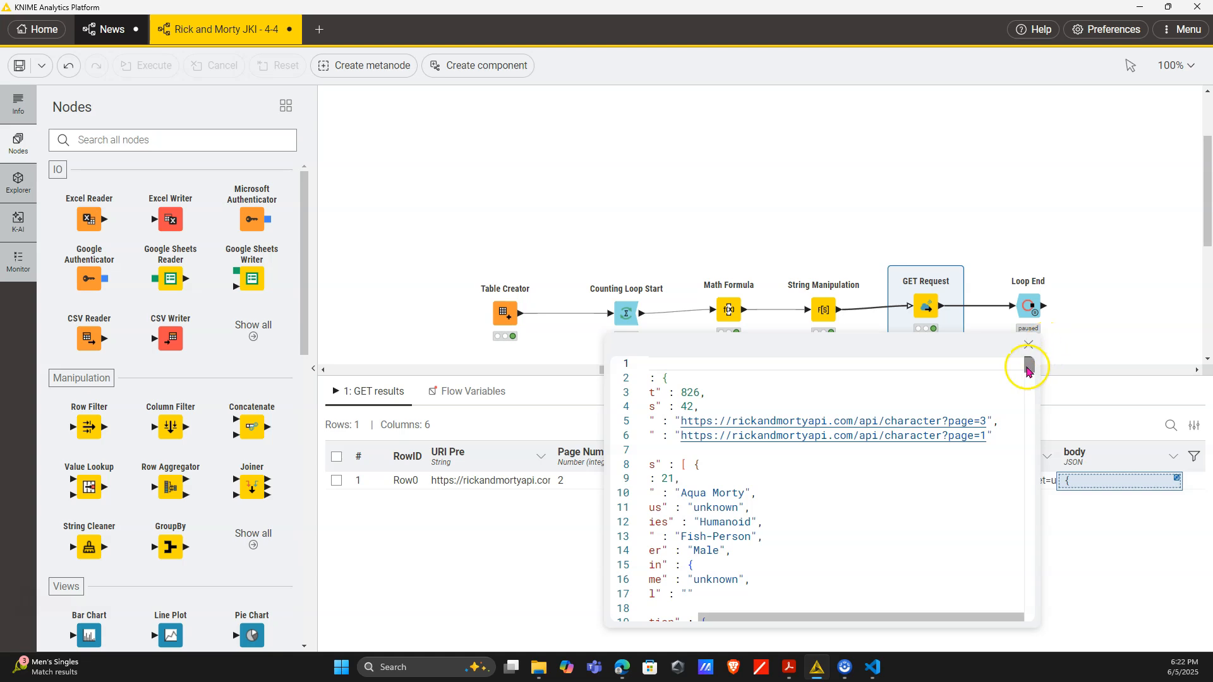
{"action": "left_click", "coordinate": [1026, 345]}
{"action": "left_click", "coordinate": [1028, 309]}
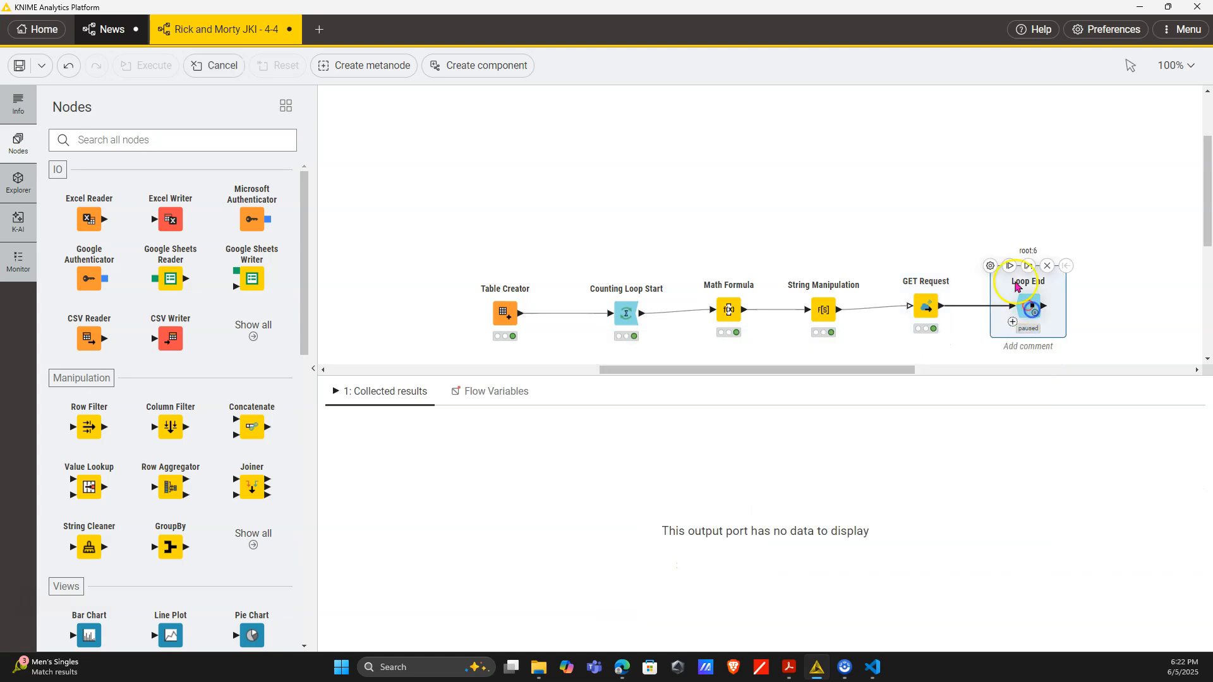
{"action": "left_click", "coordinate": [1011, 266]}
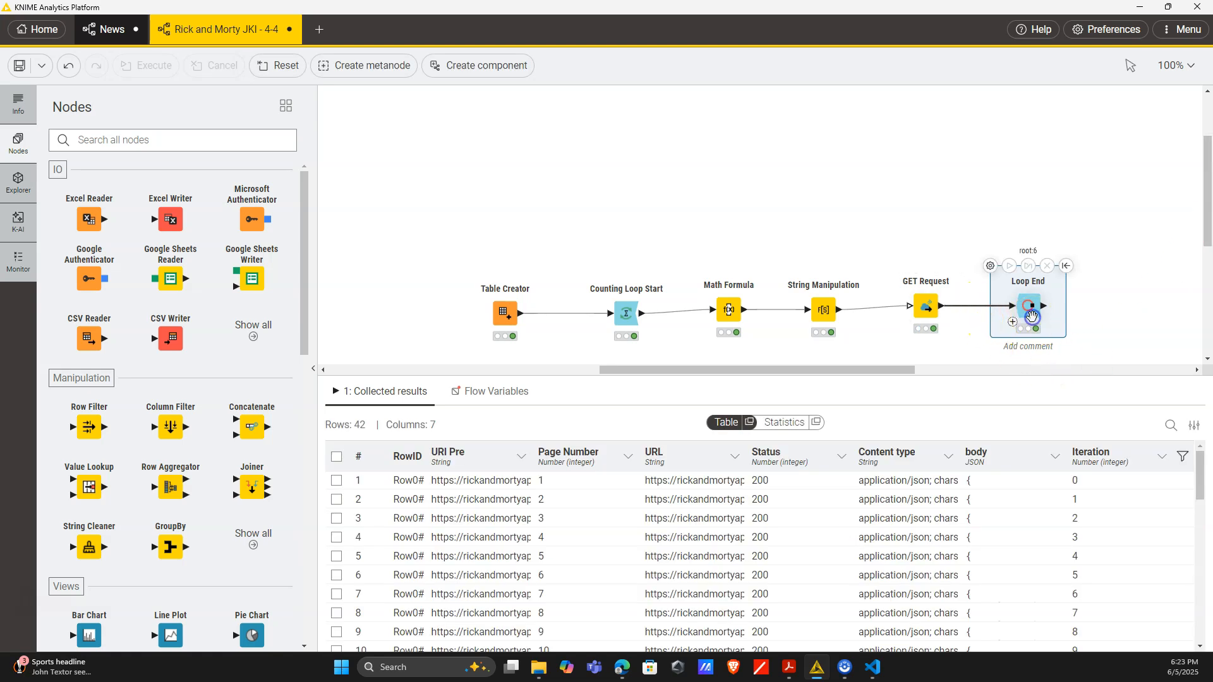
Step: Search the nodes for "js", add a JSON Path node connected to the Loop End's output and open its configuration
{"action": "left_click", "coordinate": [236, 144]}
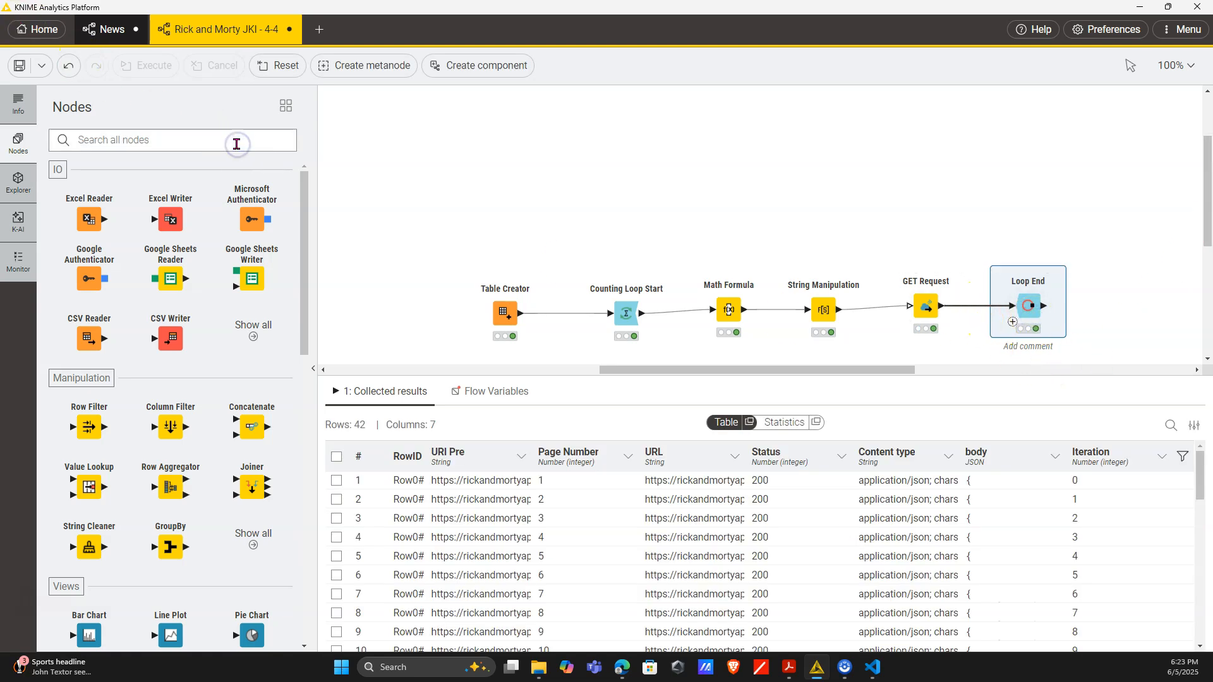
{"action": "type", "text": "js"}
{"action": "left_click_drag", "start_coordinate": [133, 201], "coordinate": [1137, 293]}
{"action": "left_click_drag", "start_coordinate": [1043, 306], "coordinate": [1121, 294]}
{"action": "left_click", "coordinate": [1110, 253]}
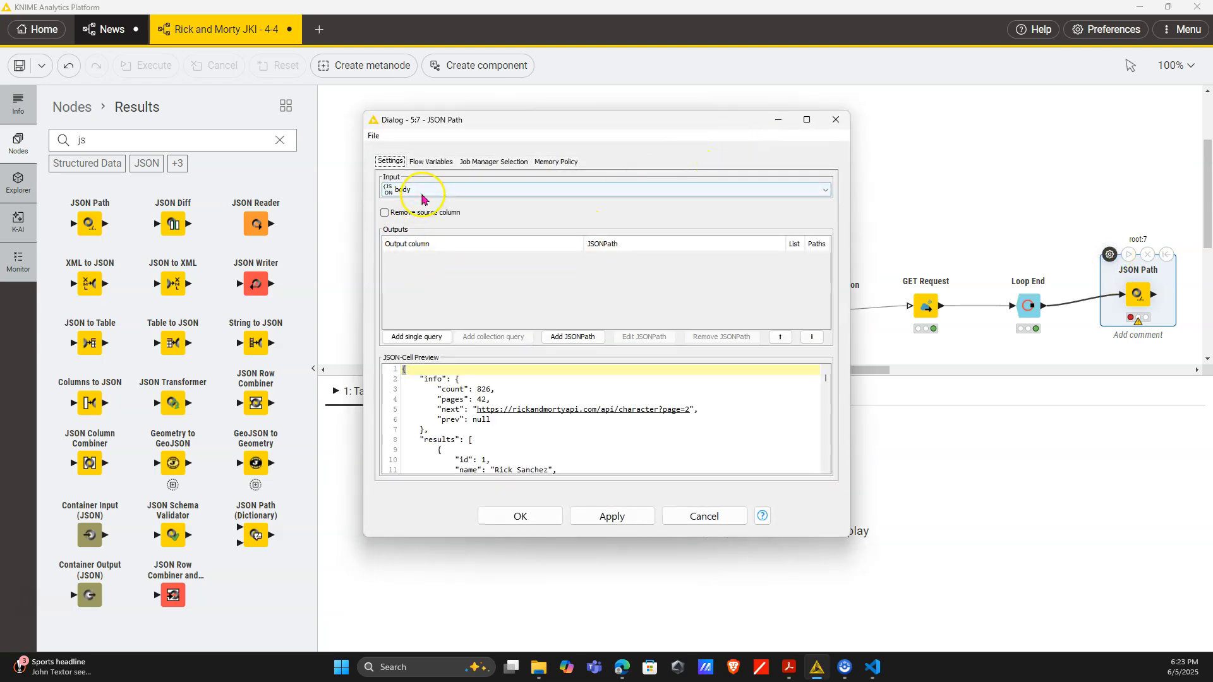
Step: Enable removal of the source column in the JSON Path settings and add a collection query for the results' id field
{"action": "left_click", "coordinate": [414, 214]}
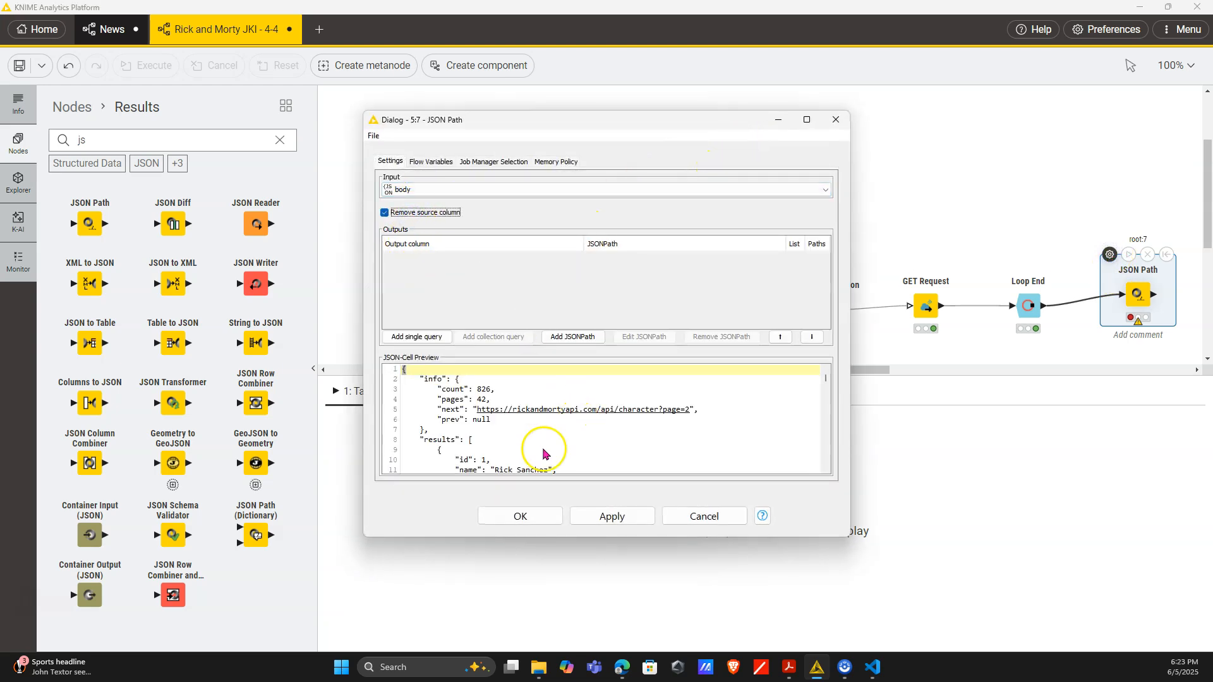
{"action": "scroll", "coordinate": [505, 414], "scroll_direction": "down", "scroll_amount": 2}
{"action": "left_click", "coordinate": [481, 399]}
{"action": "left_click", "coordinate": [490, 338]}
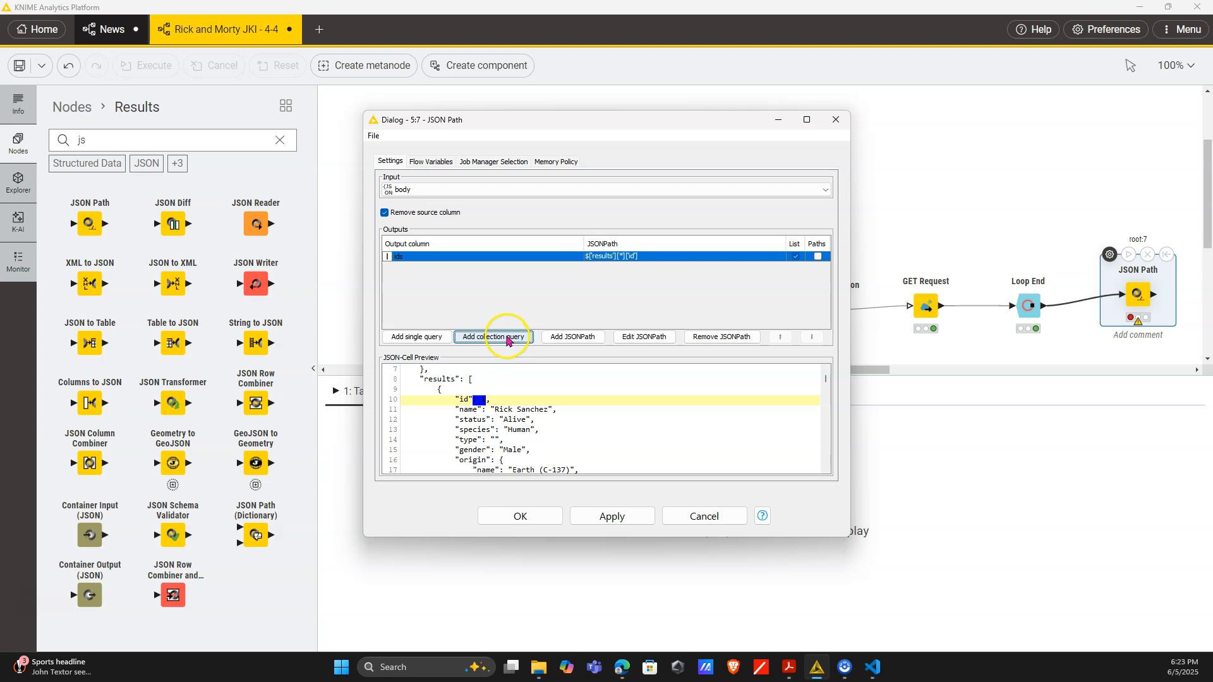
Step: Check how the character records repeat in the JSON preview and add a collection query for the name field
{"action": "scroll", "coordinate": [515, 401], "scroll_direction": "down", "scroll_amount": 16}
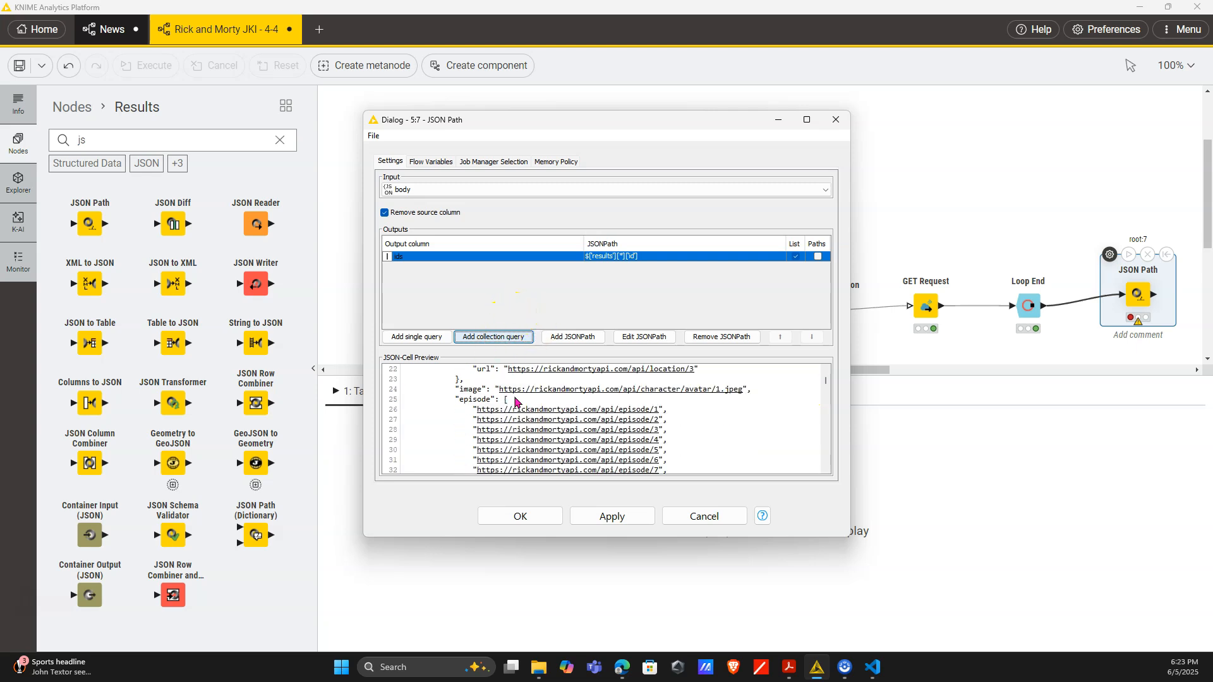
{"action": "scroll", "coordinate": [472, 419], "scroll_direction": "down", "scroll_amount": 9}
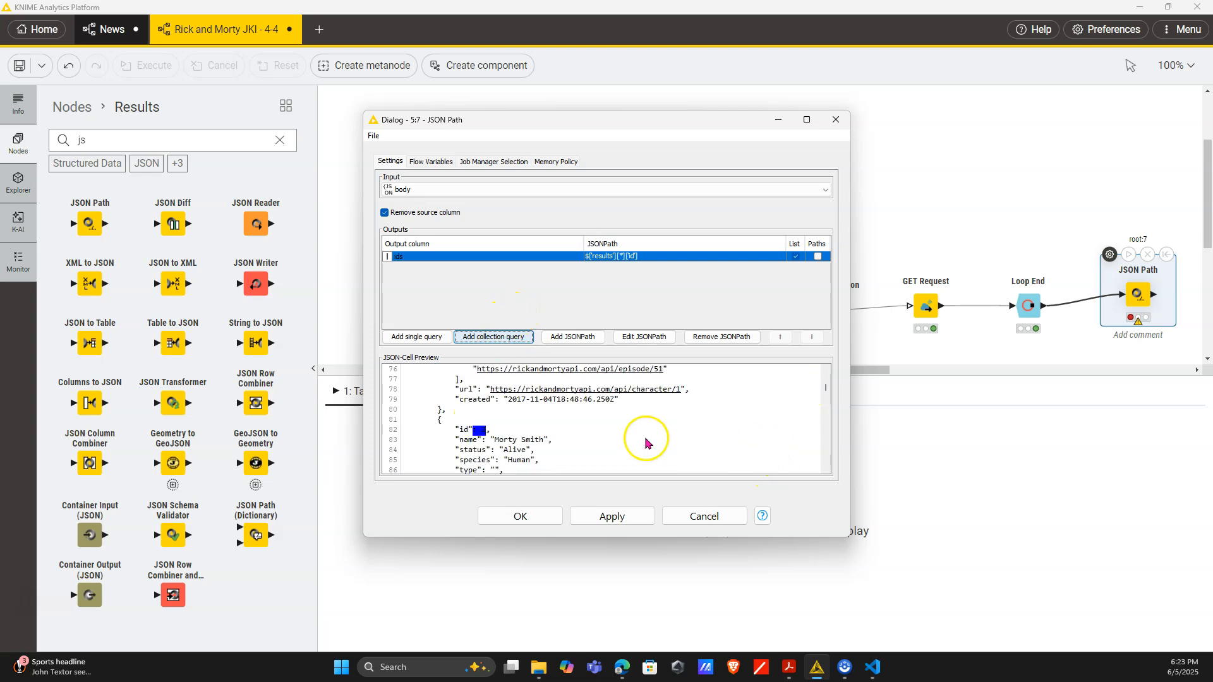
{"action": "scroll", "coordinate": [530, 420], "scroll_direction": "up", "scroll_amount": 20}
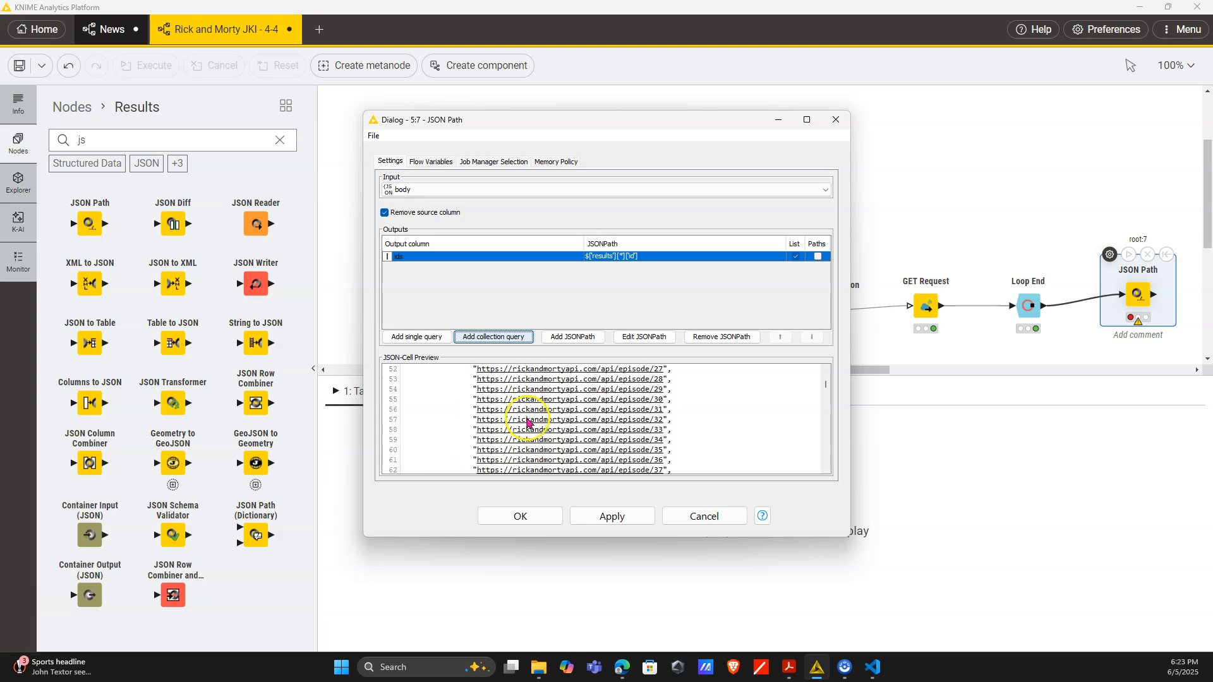
{"action": "scroll", "coordinate": [568, 417], "scroll_direction": "down", "scroll_amount": 9}
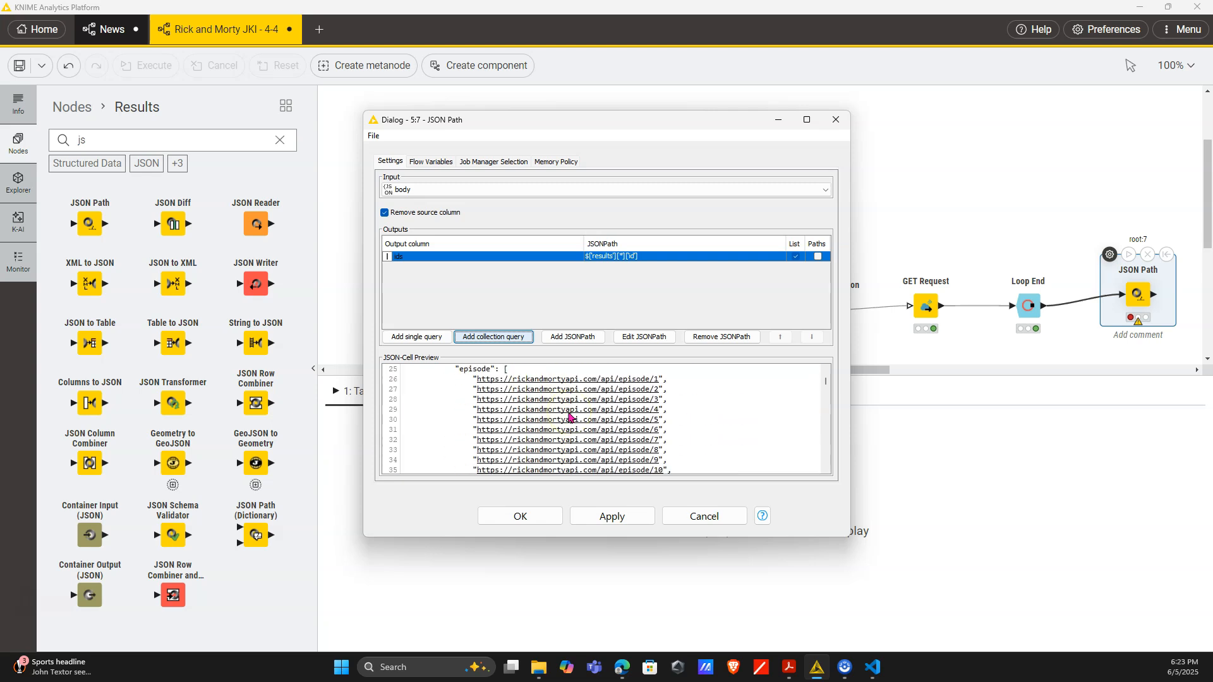
{"action": "scroll", "coordinate": [568, 417], "scroll_direction": "up", "scroll_amount": 8}
{"action": "left_click", "coordinate": [524, 381]}
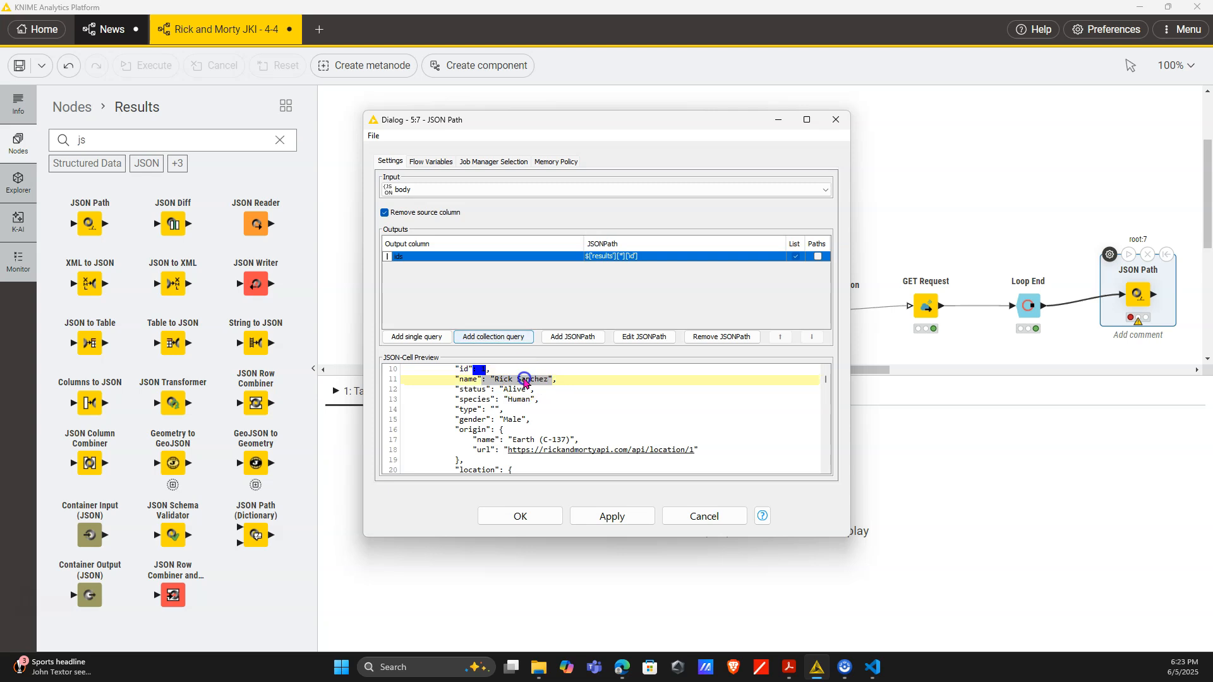
{"action": "left_click", "coordinate": [504, 341]}
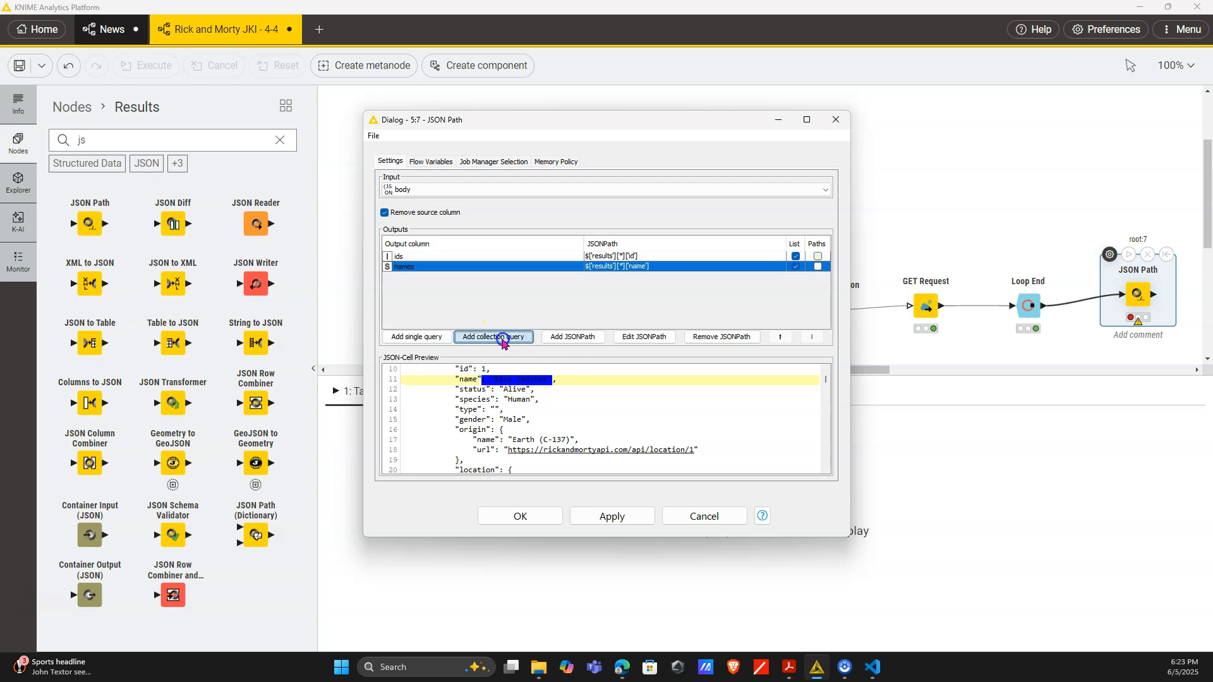
Step: Add collection queries for the species and gender fields, accept the JSON Path settings and execute the node
{"action": "left_click", "coordinate": [517, 392]}
{"action": "left_click", "coordinate": [516, 401]}
{"action": "left_click", "coordinate": [510, 343]}
{"action": "left_click", "coordinate": [510, 343]}
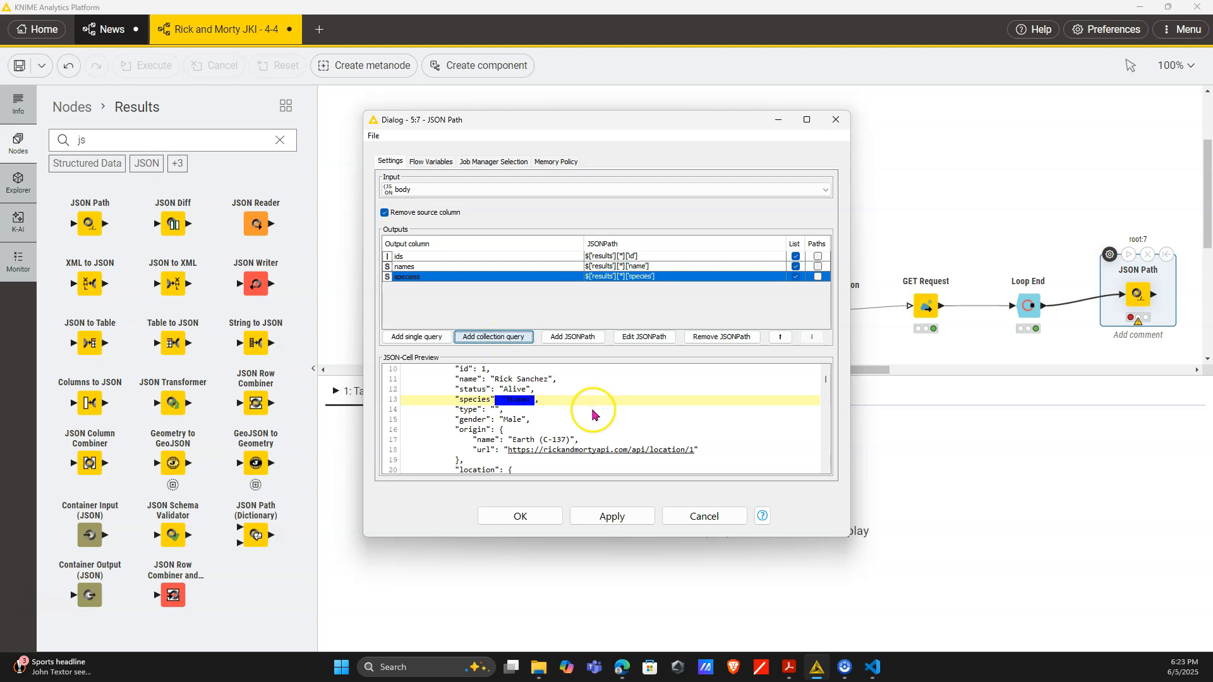
{"action": "left_click", "coordinate": [513, 420]}
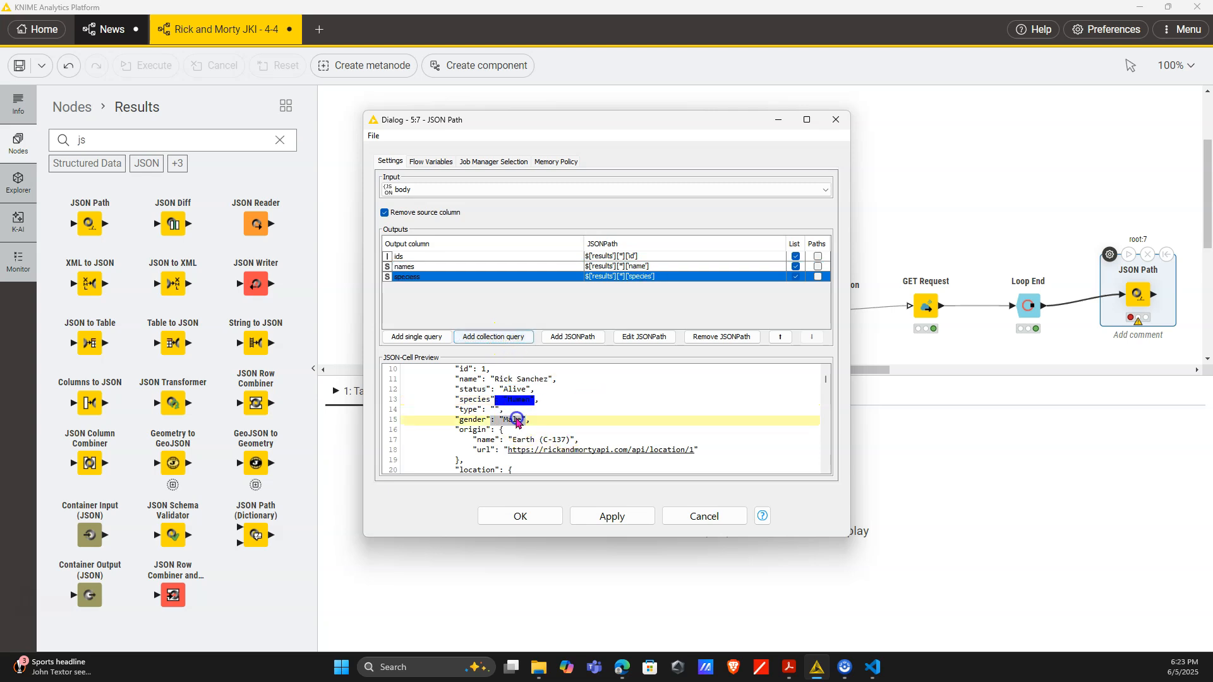
{"action": "left_click", "coordinate": [510, 343]}
{"action": "left_click", "coordinate": [520, 516]}
{"action": "left_click", "coordinate": [1152, 253]}
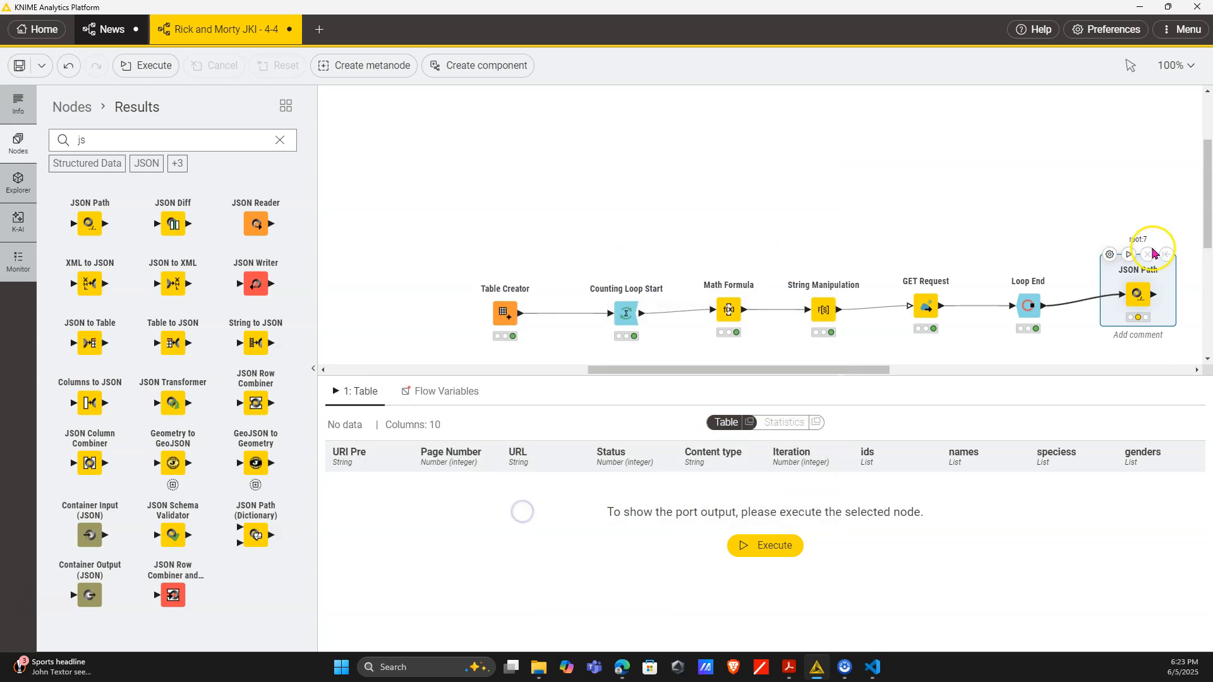
Step: Clear the node search and line up the JSON Path node with the Loop End node
{"action": "left_click_drag", "start_coordinate": [823, 372], "coordinate": [961, 373]}
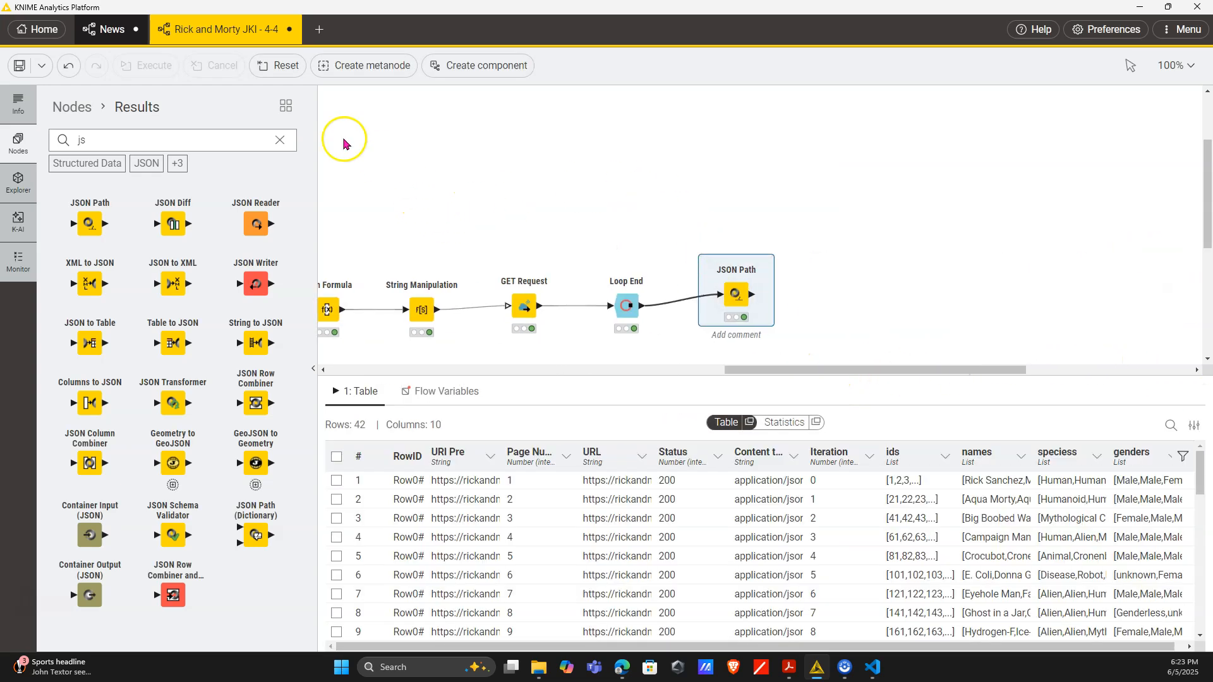
{"action": "left_click", "coordinate": [278, 141]}
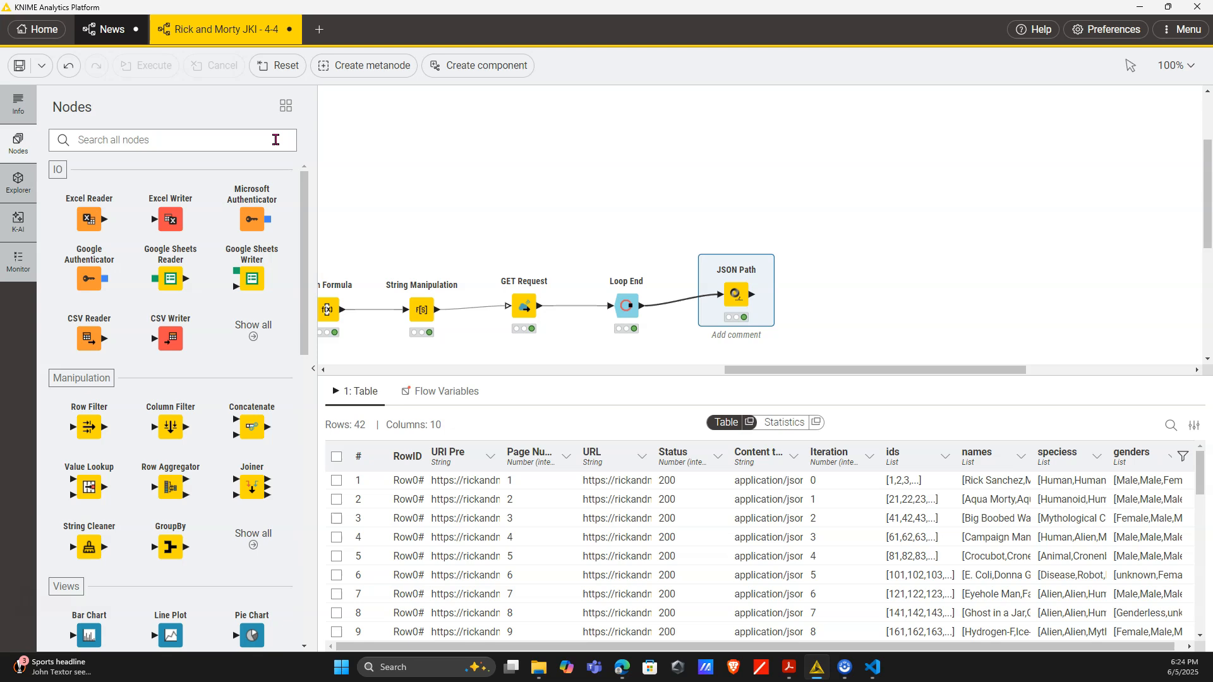
{"action": "left_click_drag", "start_coordinate": [734, 293], "coordinate": [727, 305]}
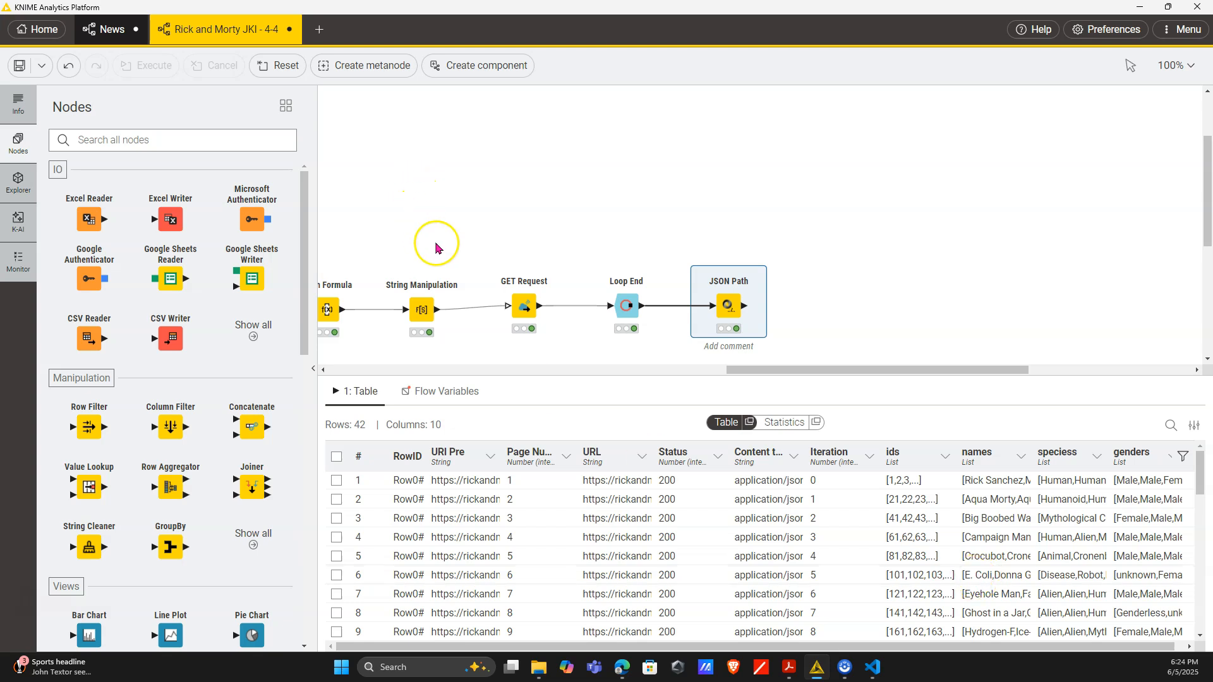
Step: Search the nodes for "col", add a Column Filter connected to the JSON Path output and open its configuration
{"action": "left_click", "coordinate": [178, 142]}
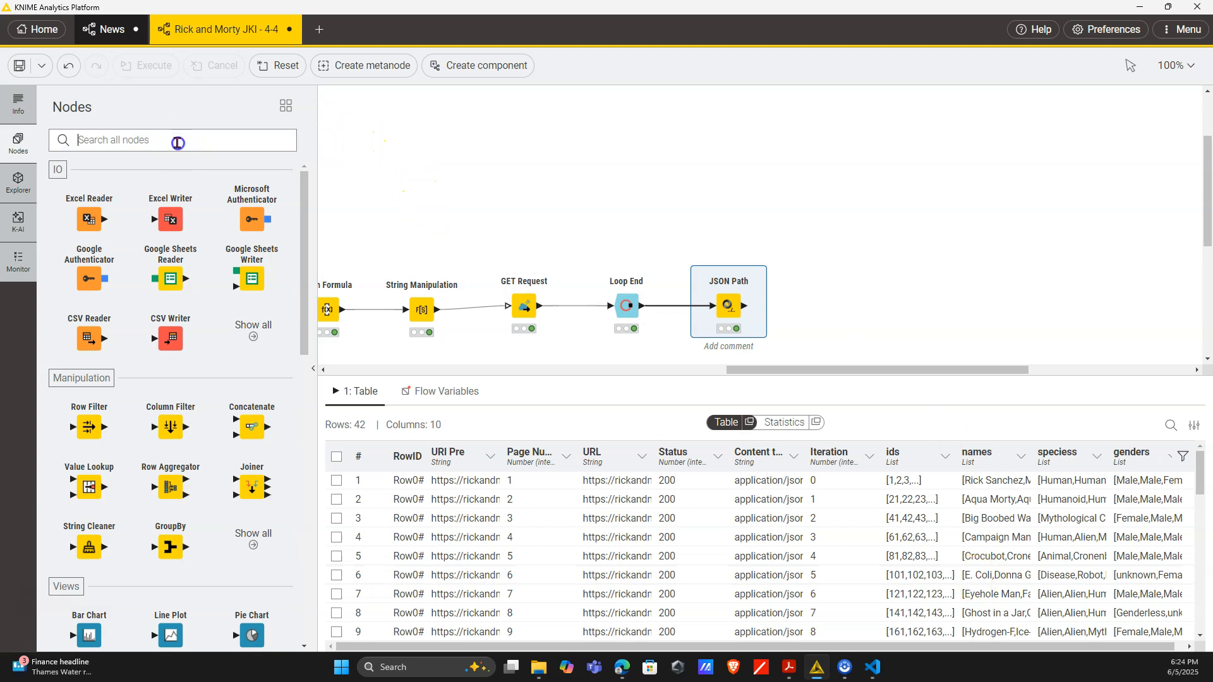
{"action": "type", "text": "col"}
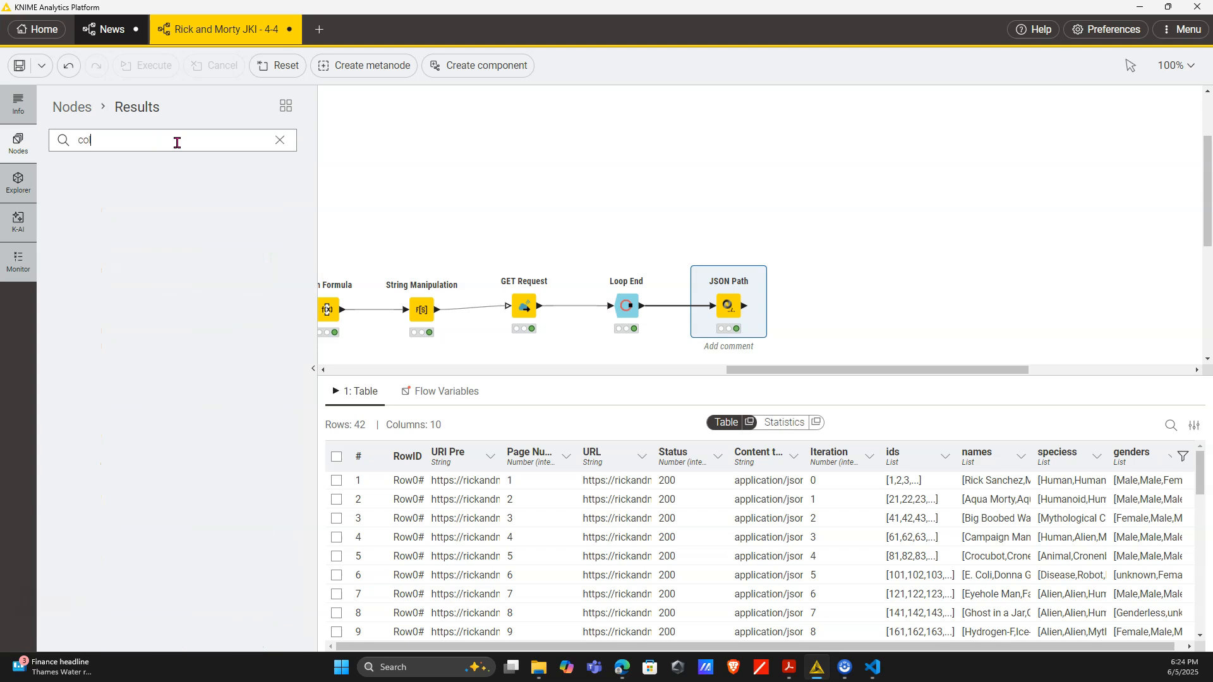
{"action": "left_click_drag", "start_coordinate": [273, 238], "coordinate": [832, 302]}
{"action": "double_click", "coordinate": [797, 264]}
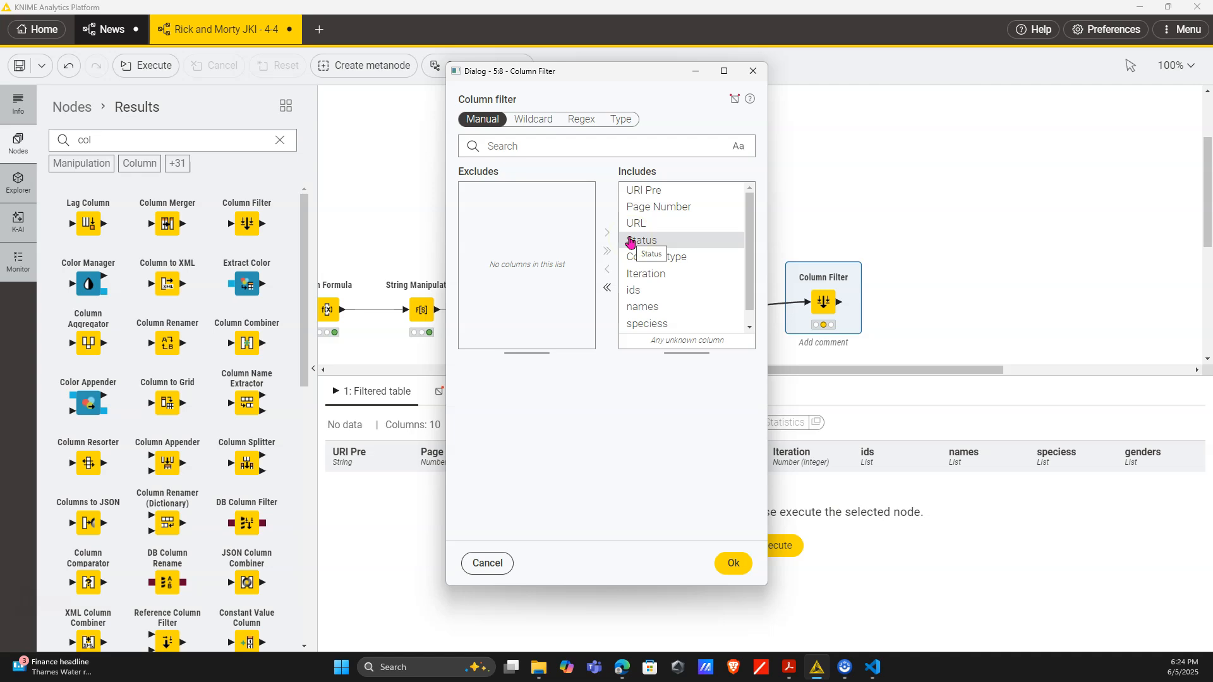
Step: Exclude URI Pre, Page Number, URL, Status, Content type and Iteration in the Column Filter and execute it
{"action": "left_click", "coordinate": [651, 261]}
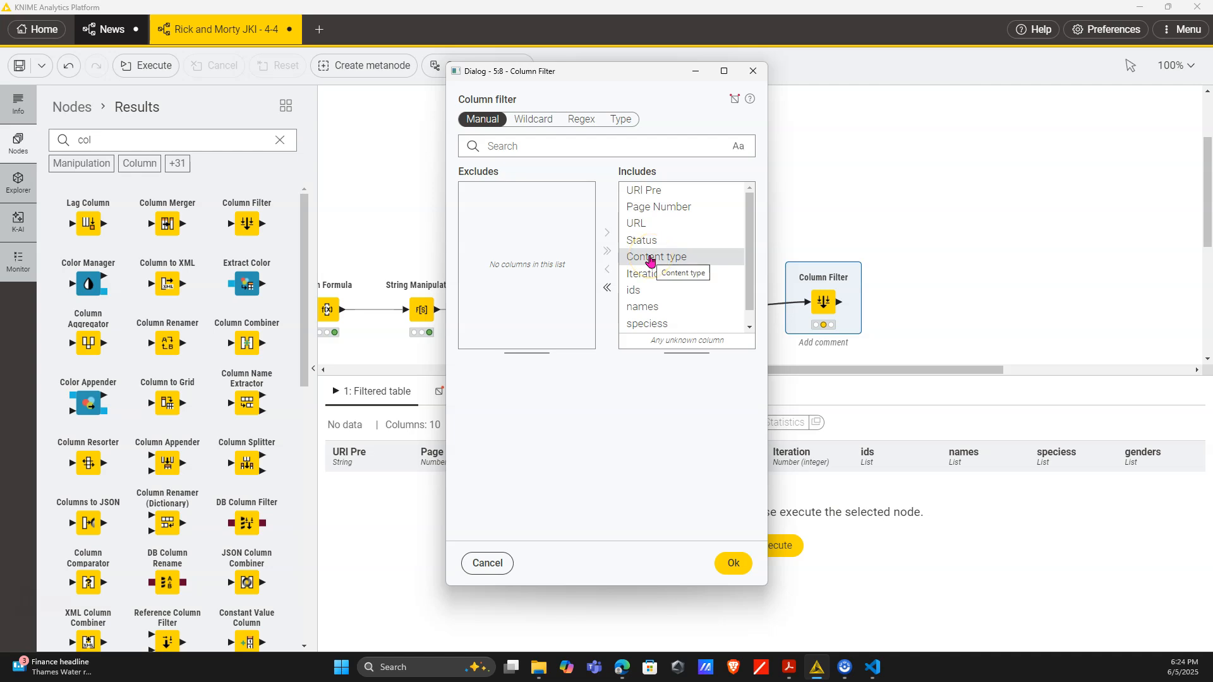
{"action": "left_click", "coordinate": [657, 226]}
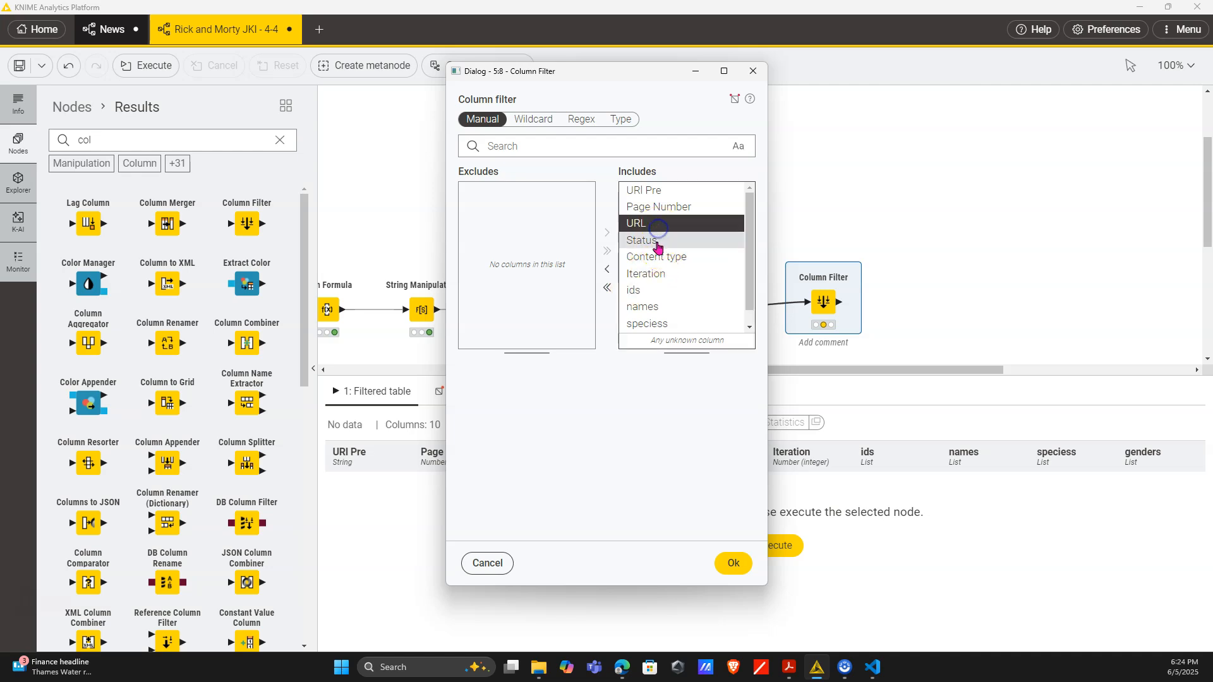
{"action": "double_click", "coordinate": [657, 256]}
{"action": "double_click", "coordinate": [657, 240]}
{"action": "double_click", "coordinate": [657, 223]}
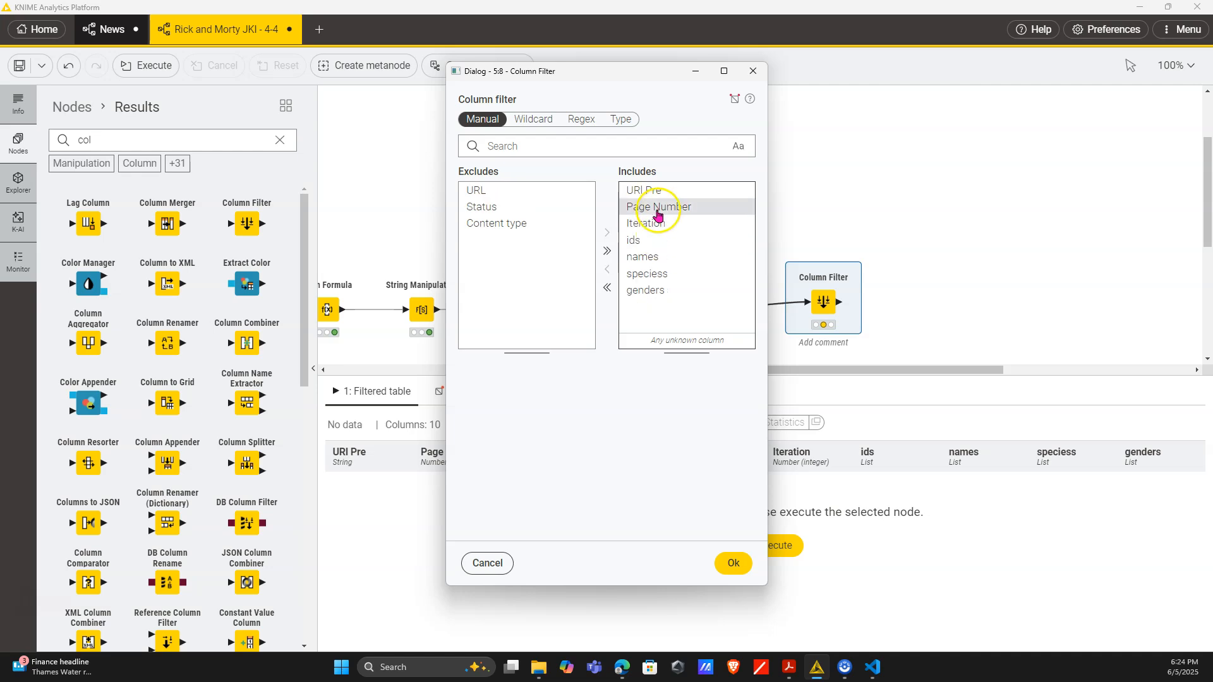
{"action": "double_click", "coordinate": [658, 210]}
{"action": "double_click", "coordinate": [657, 199]}
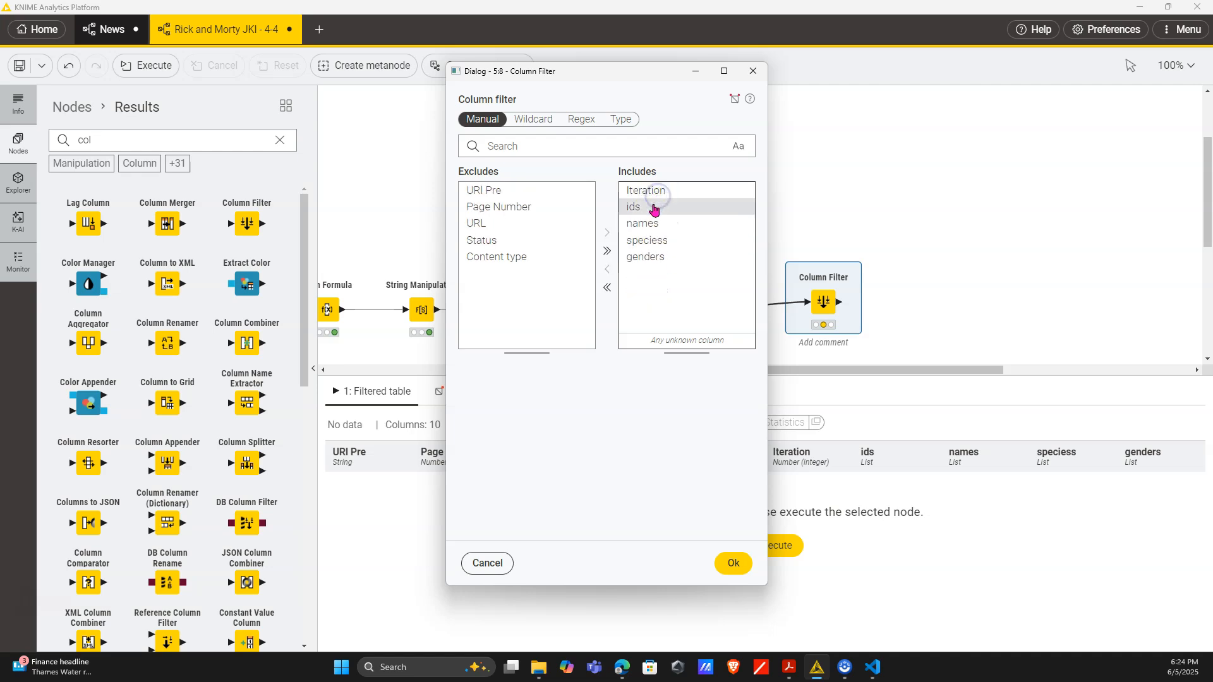
{"action": "left_click", "coordinate": [629, 210]}
{"action": "double_click", "coordinate": [644, 190]}
{"action": "left_click", "coordinate": [733, 563]}
{"action": "left_click", "coordinate": [815, 268]}
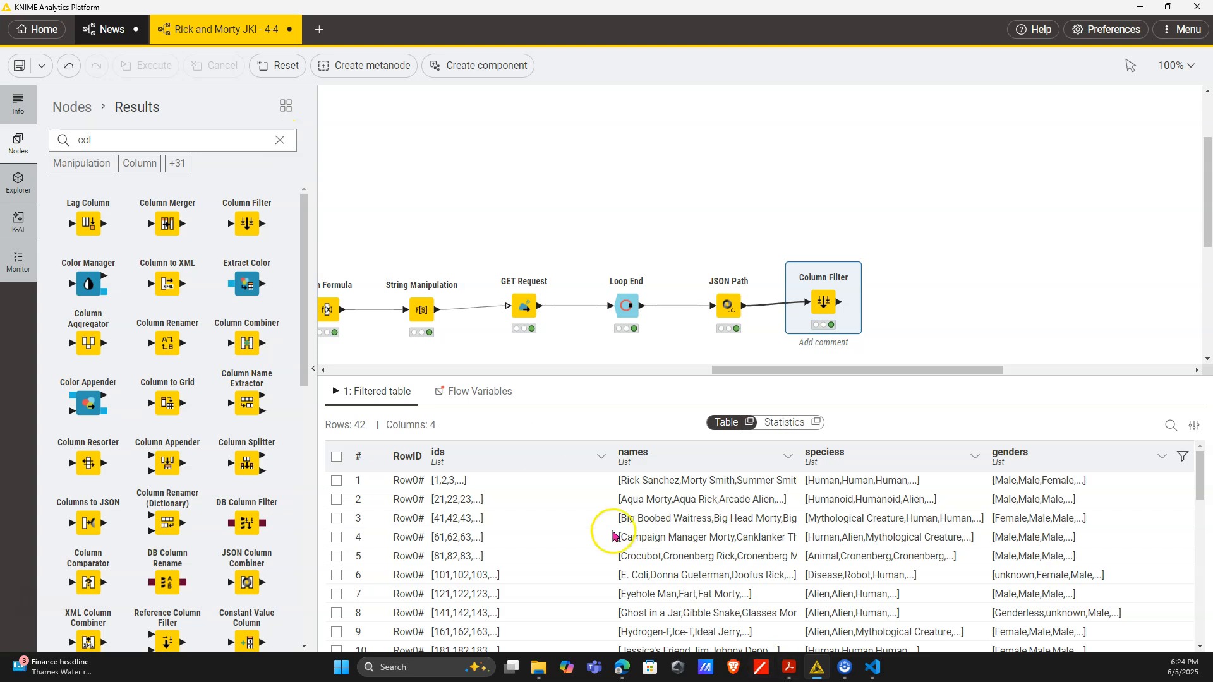
{"action": "scroll", "coordinate": [627, 542], "scroll_direction": "down", "scroll_amount": 11}
{"action": "scroll", "coordinate": [638, 556], "scroll_direction": "up", "scroll_amount": 11}
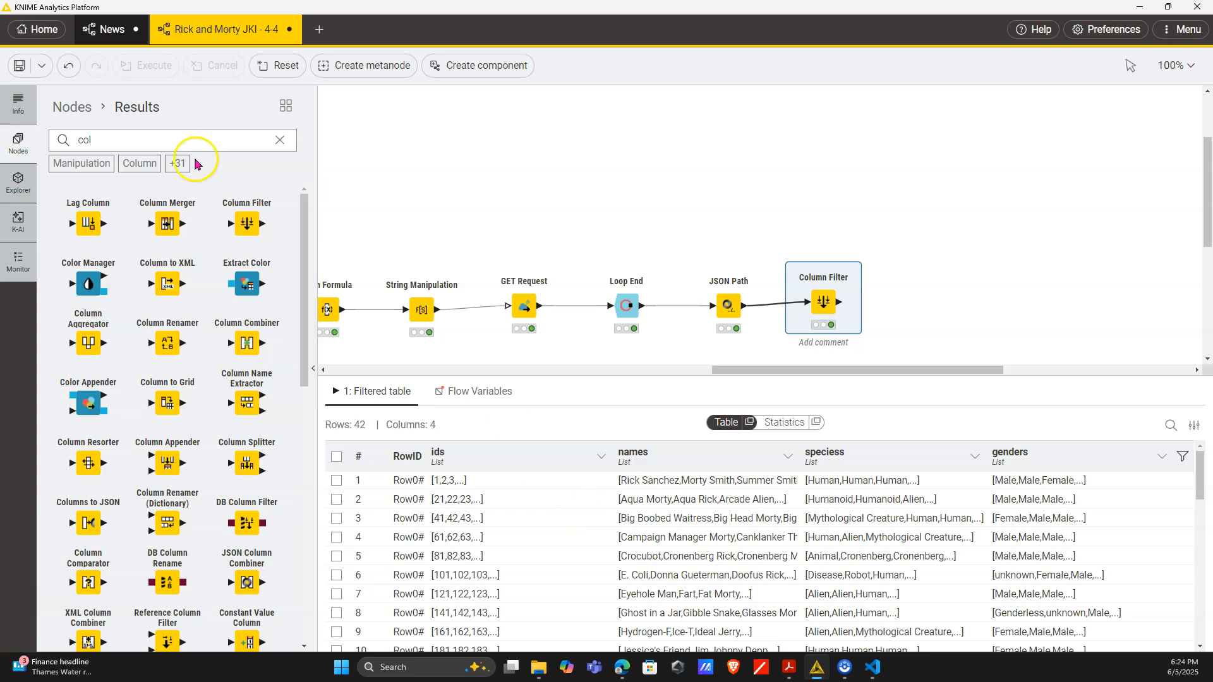
Step: Search the nodes for "ung" and add an Ungroup node connected to the Column Filter's output
{"action": "left_click", "coordinate": [279, 140]}
{"action": "type", "text": "ung"}
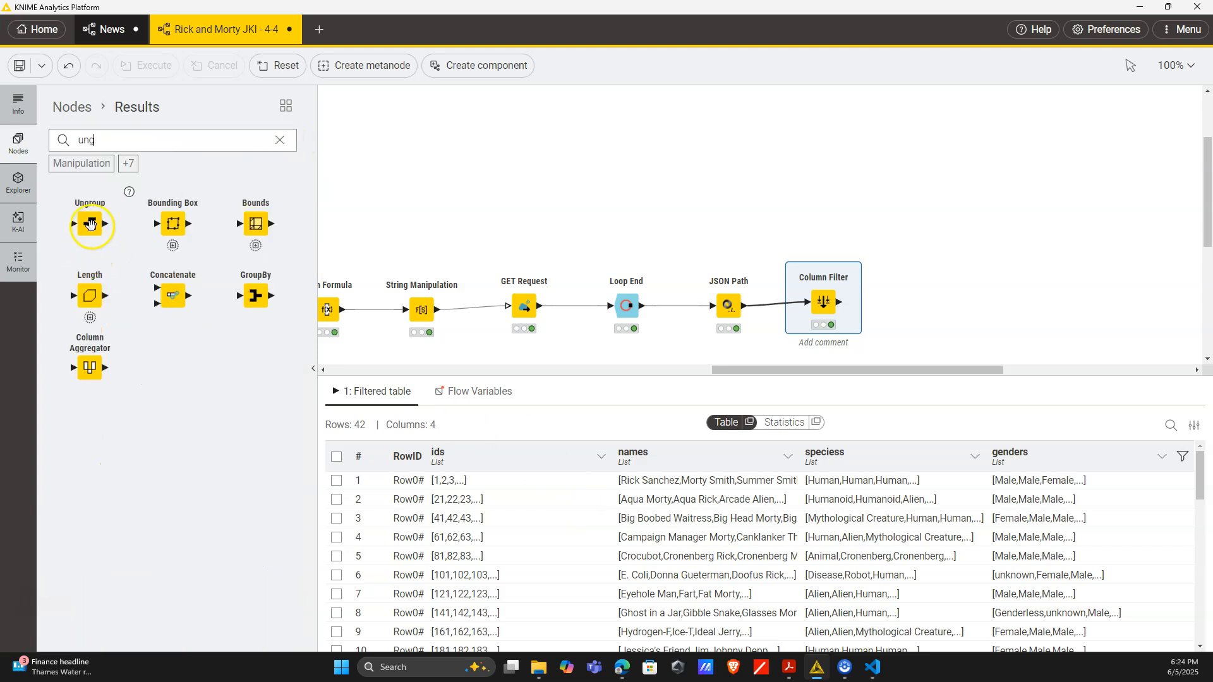
{"action": "left_click_drag", "start_coordinate": [90, 224], "coordinate": [930, 305]}
{"action": "left_click_drag", "start_coordinate": [841, 308], "coordinate": [927, 308]}
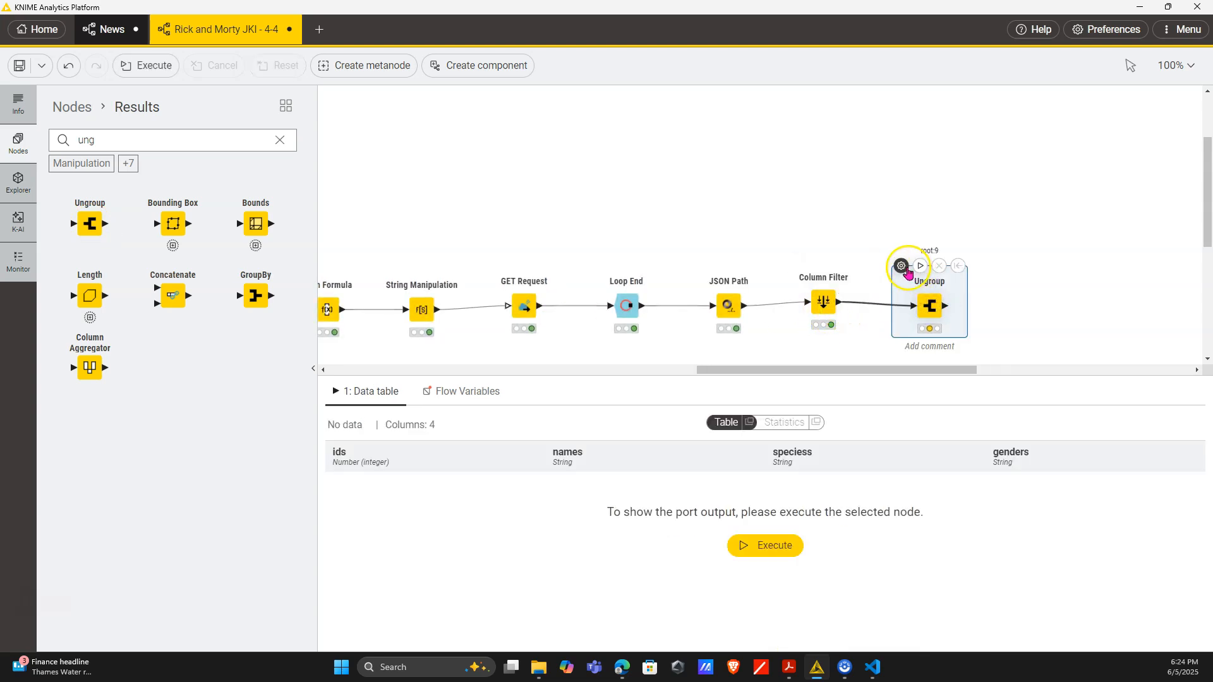
Step: Accept the Ungroup settings with ids, names, speciess and genders included, execute the node and review its output rows
{"action": "left_click", "coordinate": [903, 266]}
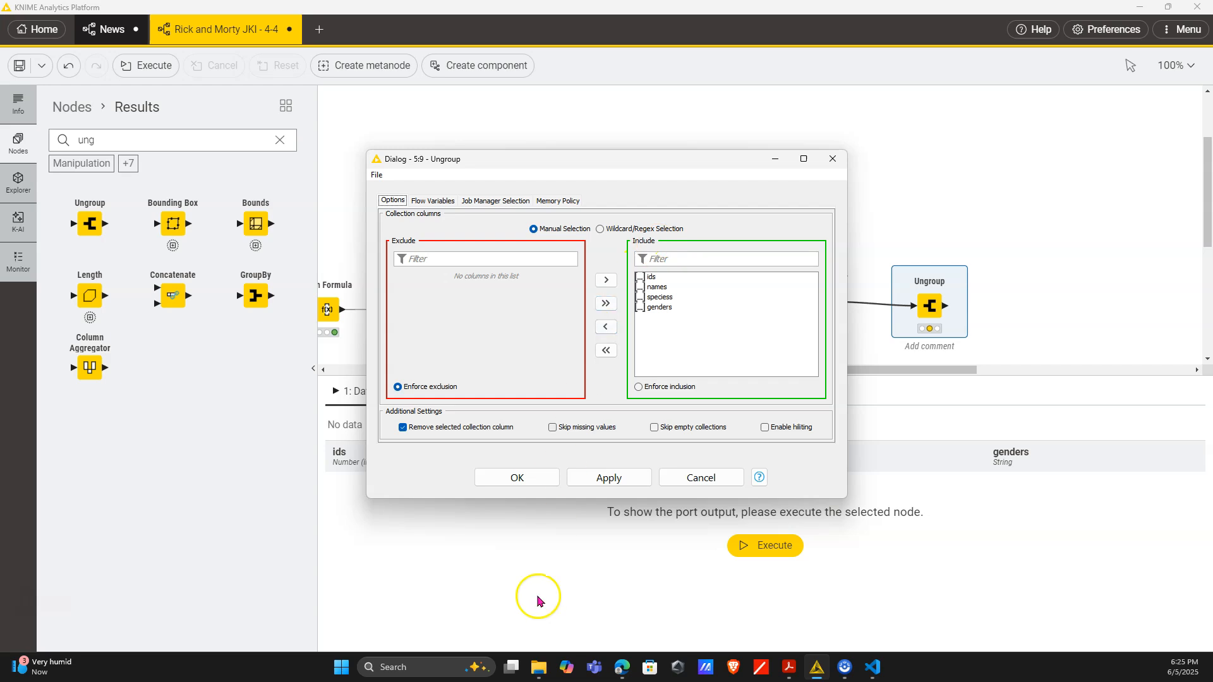
{"action": "left_click", "coordinate": [531, 480]}
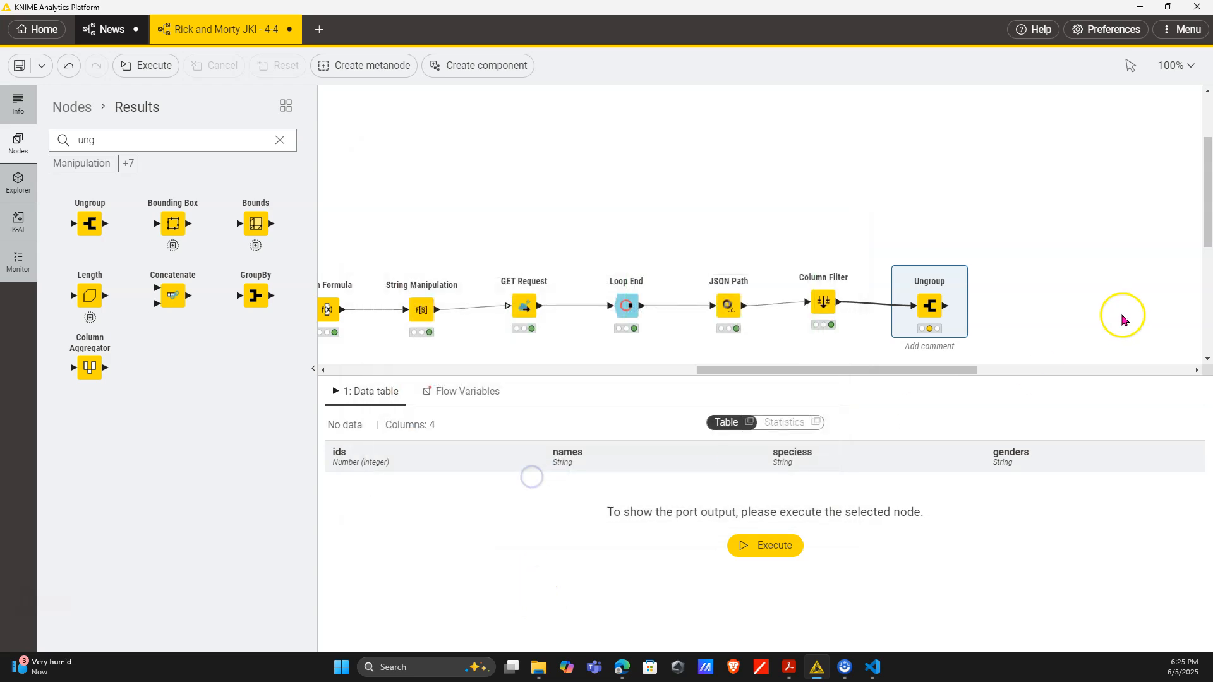
{"action": "left_click", "coordinate": [923, 266]}
{"action": "scroll", "coordinate": [670, 555], "scroll_direction": "down", "scroll_amount": 20}
{"action": "scroll", "coordinate": [669, 564], "scroll_direction": "down", "scroll_amount": 20}
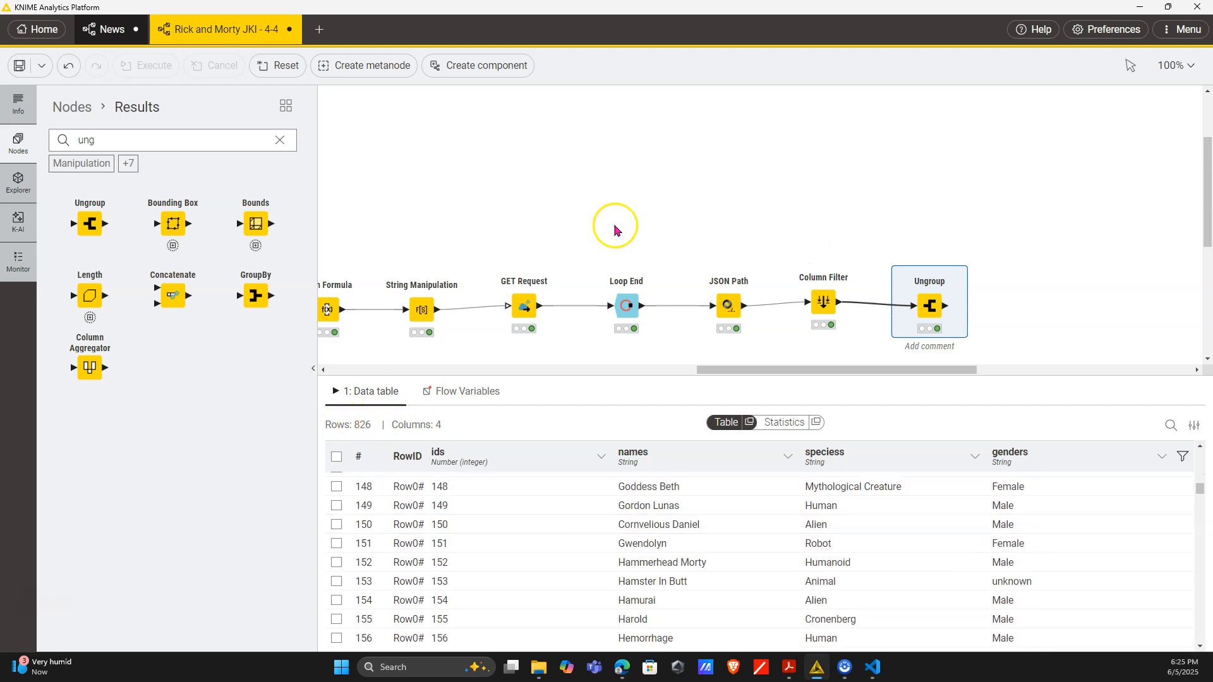
Step: Examine the info section of the GET Request's JSON body for the character count and number of pages
{"action": "left_click_drag", "start_coordinate": [782, 373], "coordinate": [632, 377]}
{"action": "scroll", "coordinate": [650, 251], "scroll_direction": "up", "scroll_amount": 2}
{"action": "scroll", "coordinate": [650, 250], "scroll_direction": "down", "scroll_amount": 5}
{"action": "scroll", "coordinate": [651, 254], "scroll_direction": "up", "scroll_amount": 5}
{"action": "scroll", "coordinate": [651, 256], "scroll_direction": "down", "scroll_amount": 1}
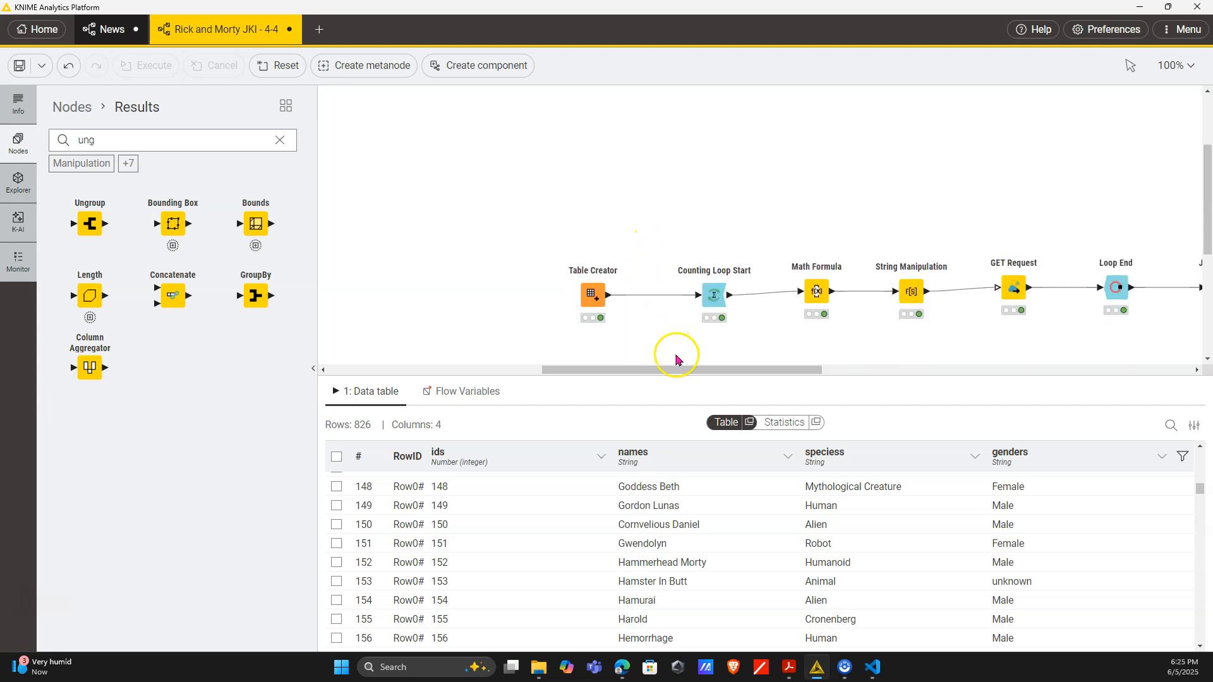
{"action": "left_click_drag", "start_coordinate": [677, 371], "coordinate": [731, 379]}
{"action": "left_click", "coordinate": [821, 306]}
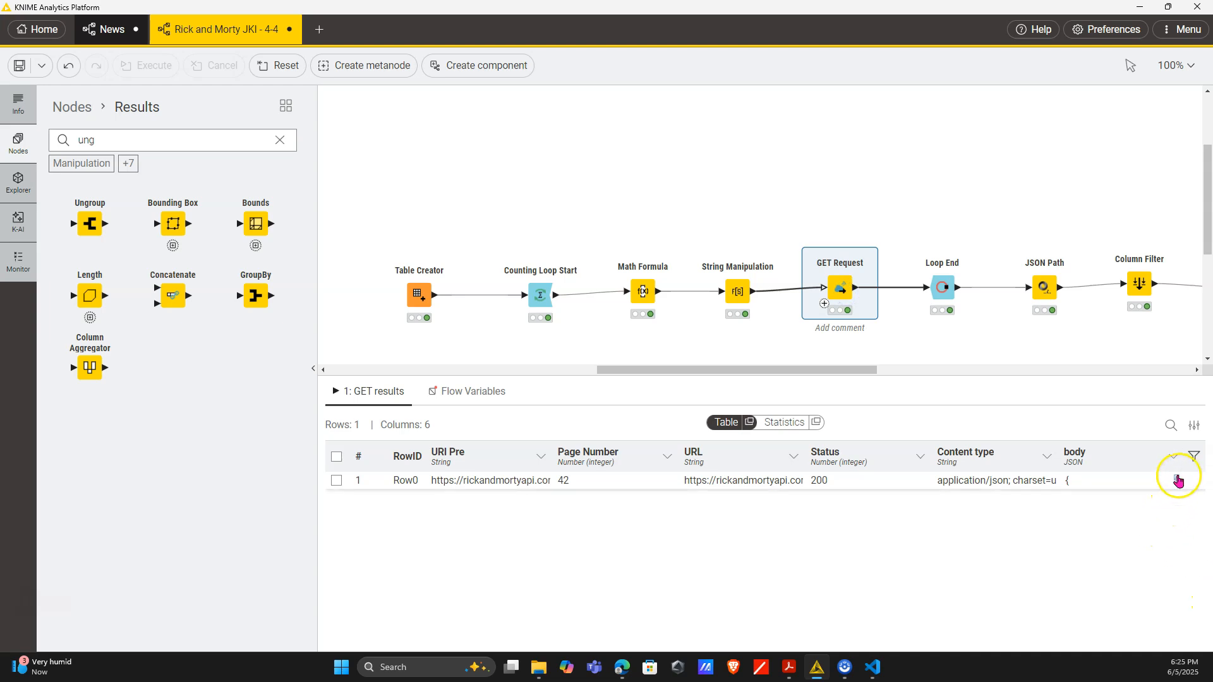
{"action": "left_click", "coordinate": [1176, 477]}
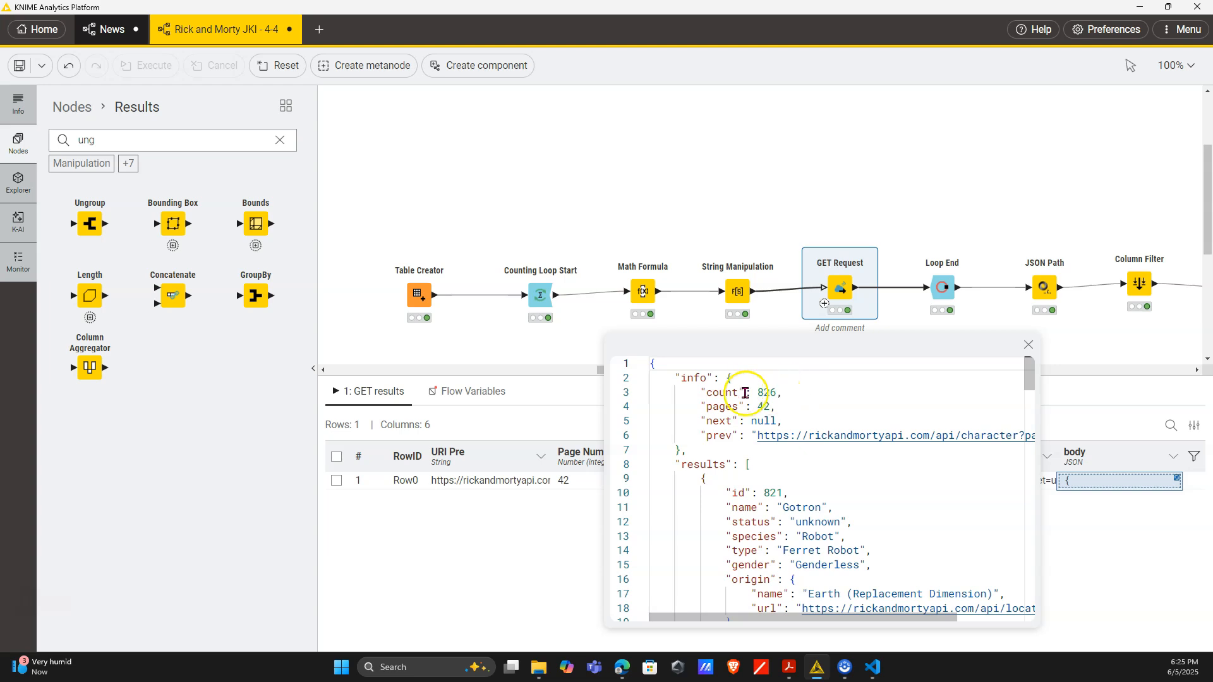
{"action": "left_click", "coordinate": [1028, 344]}
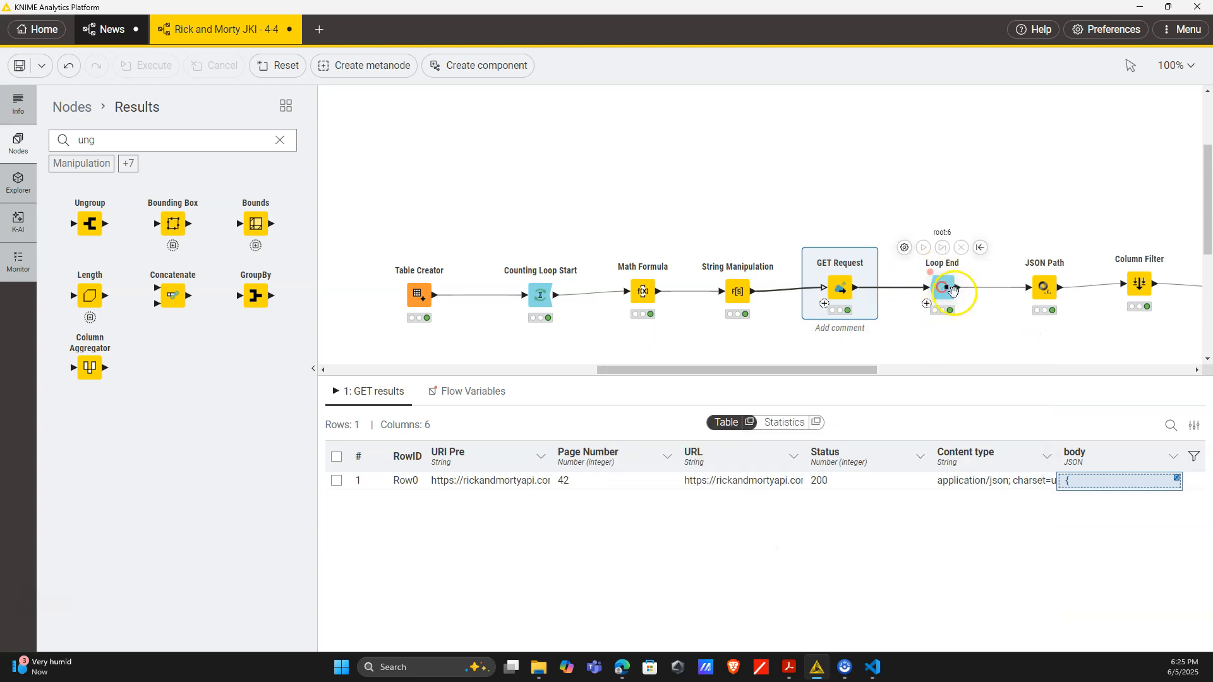
Step: Branch a second JSON Path node off the Loop End's output, placed above the existing chain
{"action": "left_click_drag", "start_coordinate": [957, 290], "coordinate": [954, 186]}
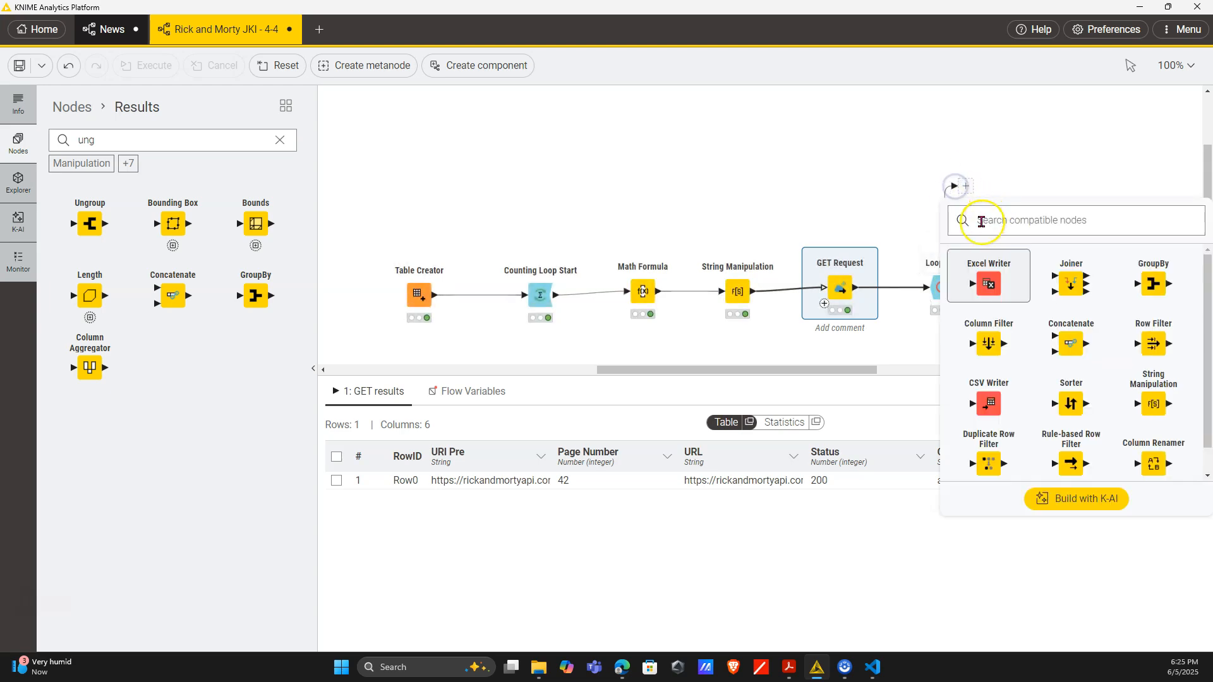
{"action": "type", "text": "j"}
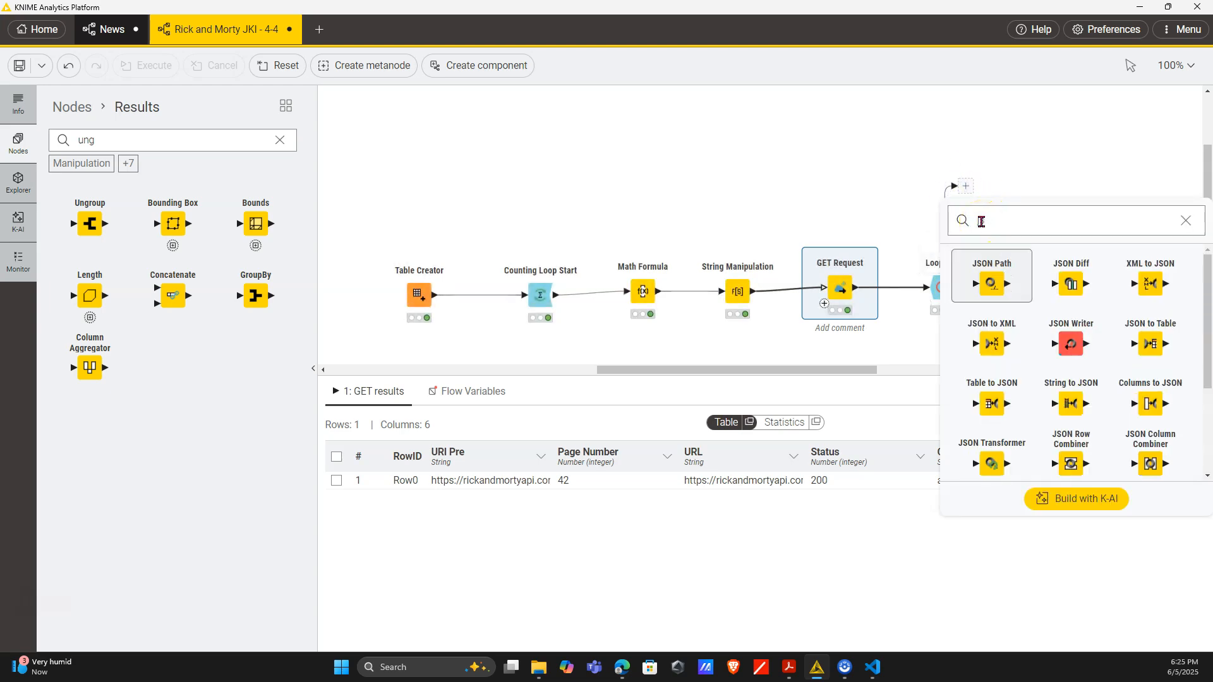
{"action": "left_click", "coordinate": [1013, 269]}
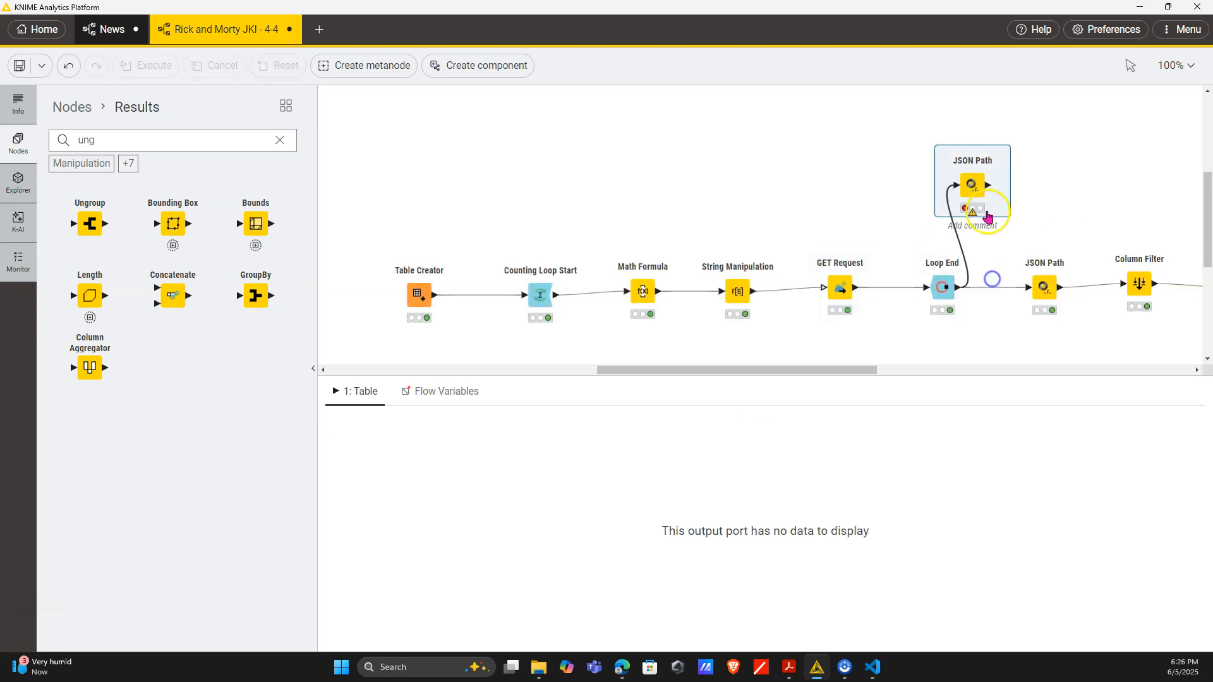
Step: Configure the new JSON Path node with a single query for the info section's next URL and execute it
{"action": "double_click", "coordinate": [951, 149]}
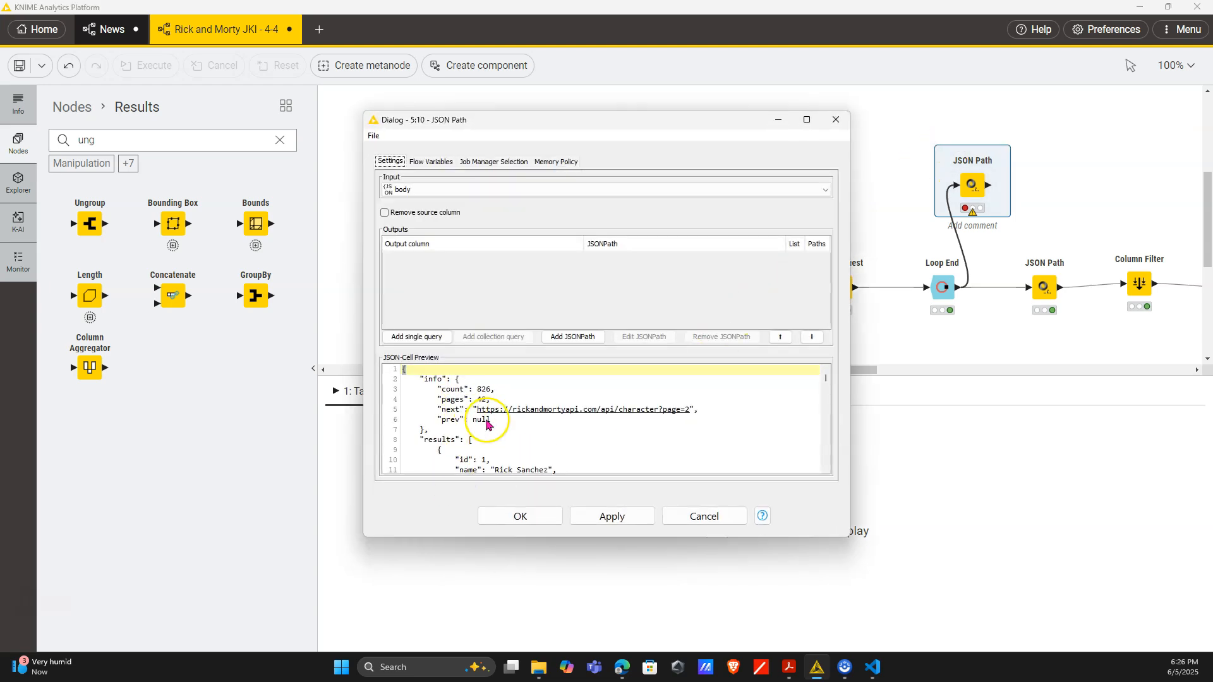
{"action": "left_click", "coordinate": [684, 418]}
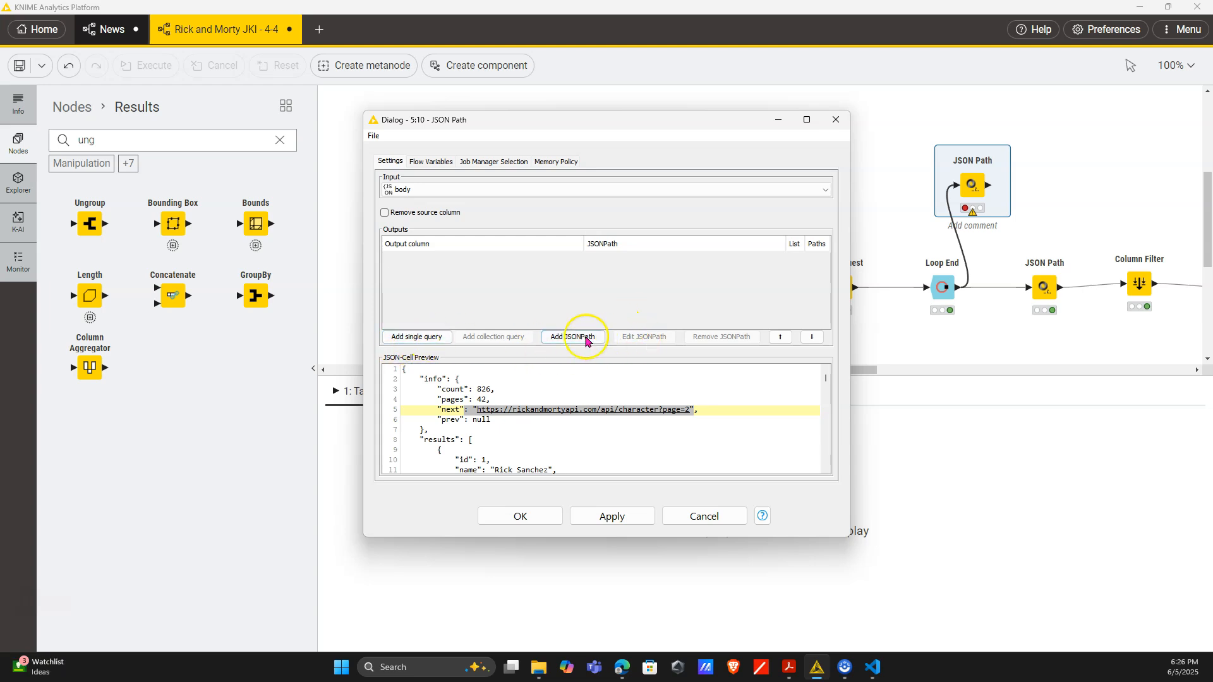
{"action": "left_click", "coordinate": [414, 337]}
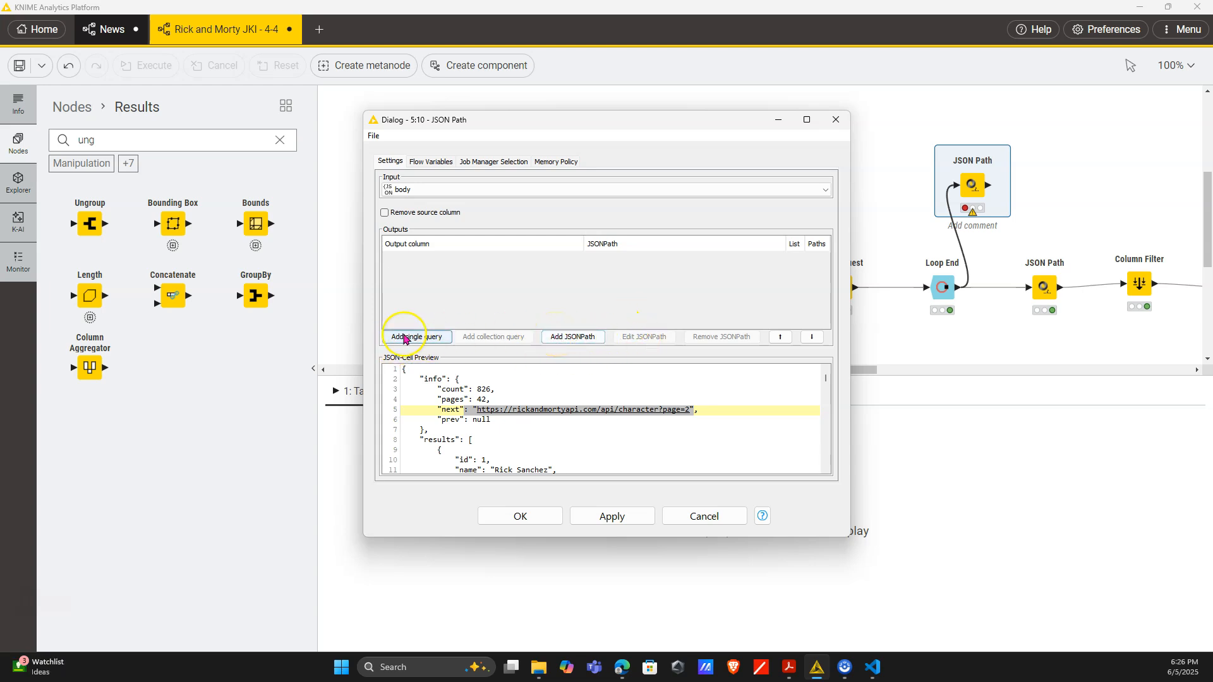
{"action": "left_click", "coordinate": [520, 517]}
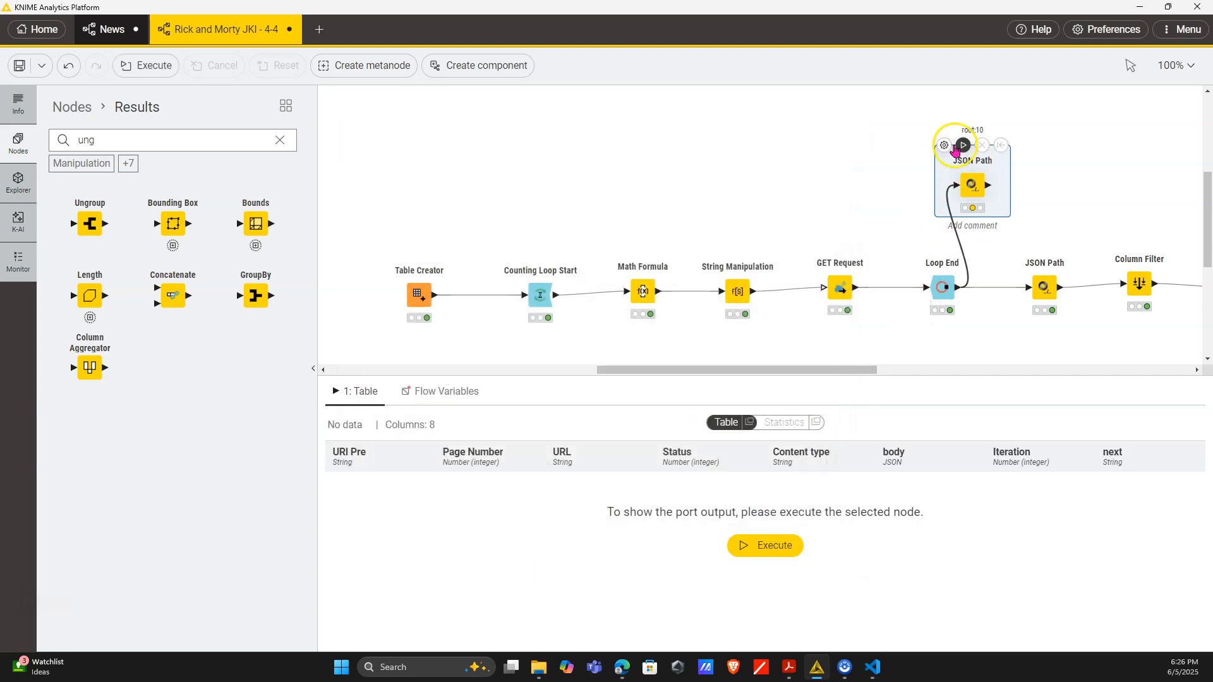
{"action": "left_click", "coordinate": [962, 144]}
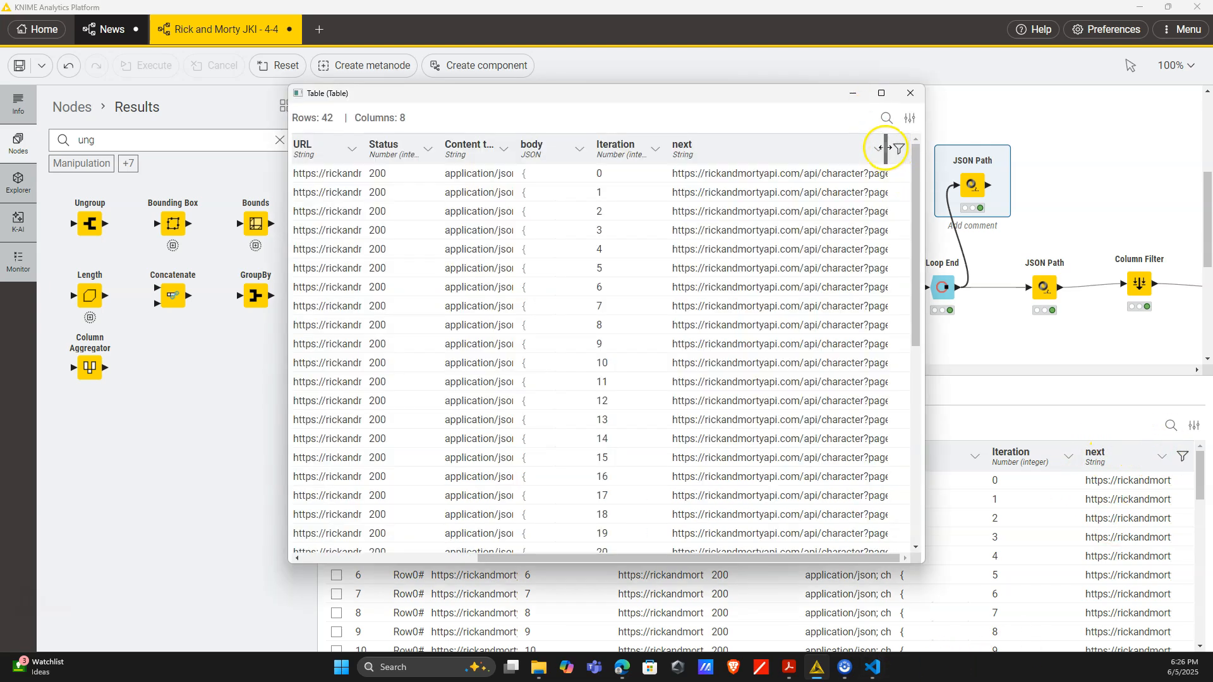
Step: Widen the next column in the detached output table, examine its page URLs across the rows, and close the table
{"action": "left_click_drag", "start_coordinate": [885, 149], "coordinate": [952, 149]}
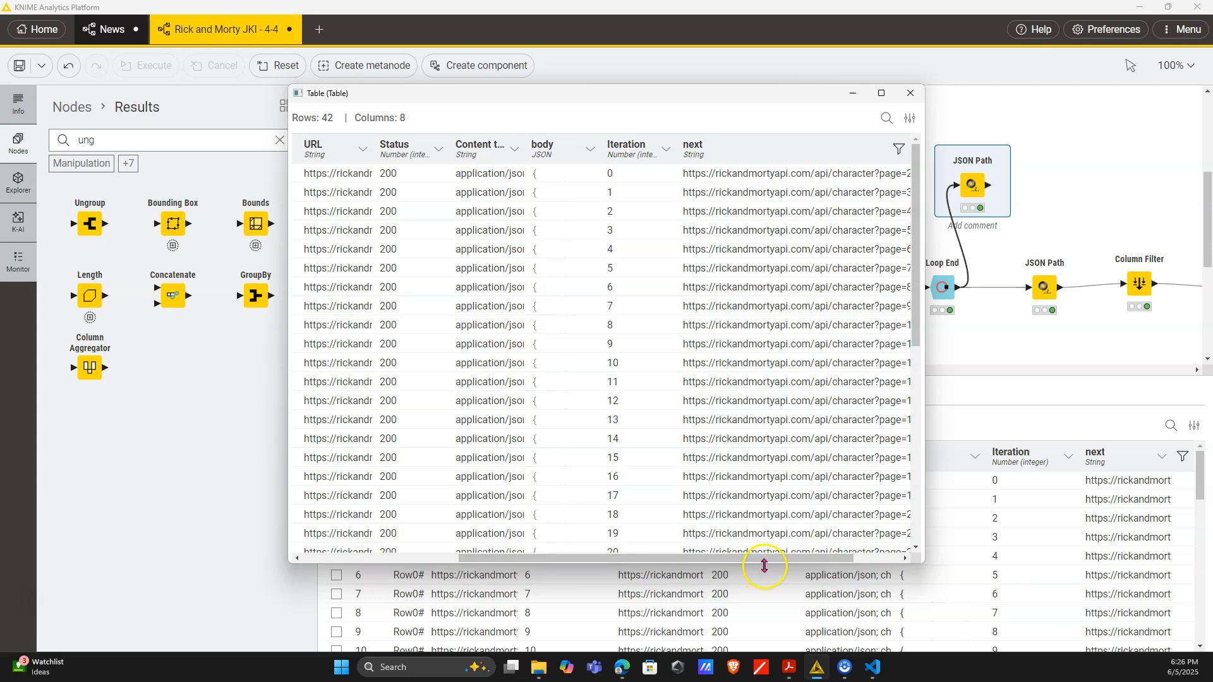
{"action": "left_click_drag", "start_coordinate": [774, 559], "coordinate": [902, 550]}
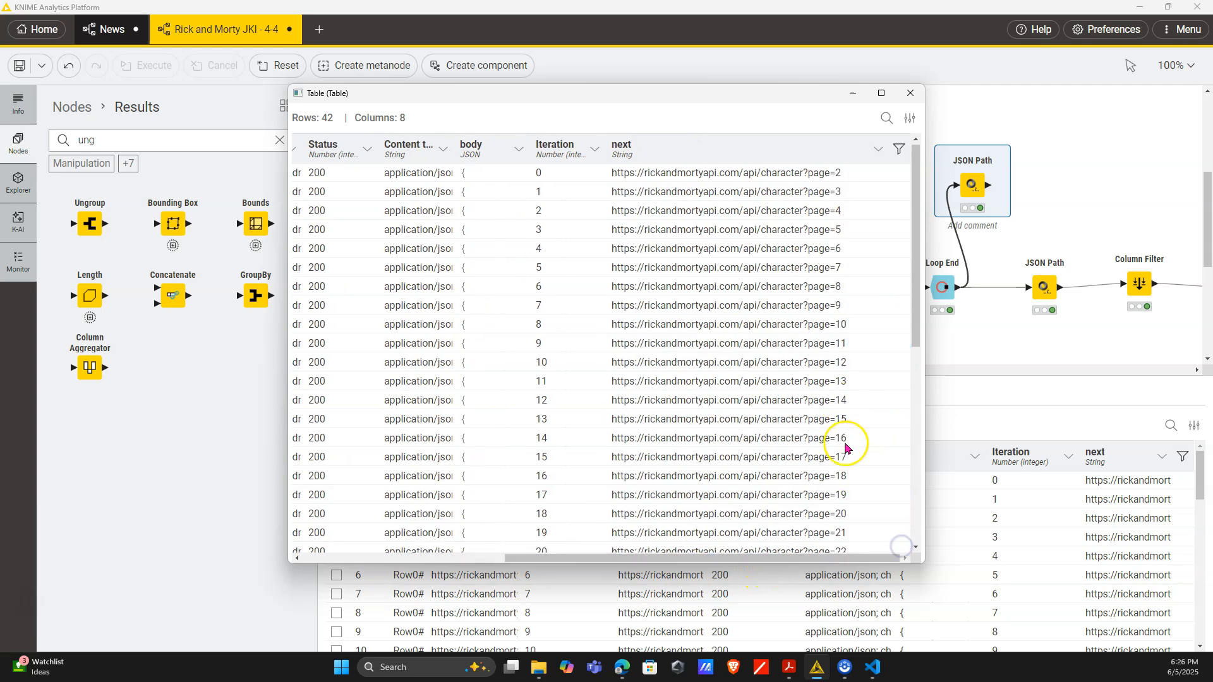
{"action": "scroll", "coordinate": [846, 436], "scroll_direction": "down", "scroll_amount": 7}
{"action": "scroll", "coordinate": [844, 388], "scroll_direction": "up", "scroll_amount": 7}
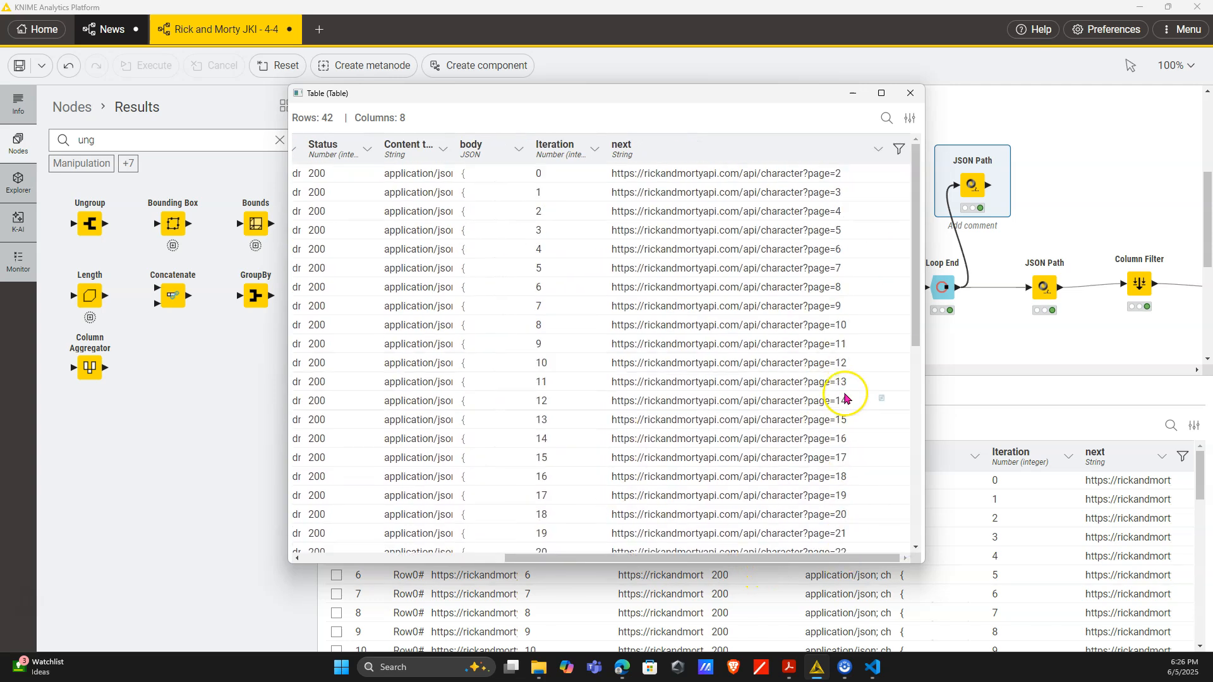
{"action": "left_click", "coordinate": [911, 95]}
Step: Show the Ungroup node's output table and enlarge the canvas area to review the whole workflow
{"action": "left_click_drag", "start_coordinate": [831, 372], "coordinate": [932, 373]}
{"action": "left_click", "coordinate": [914, 289]}
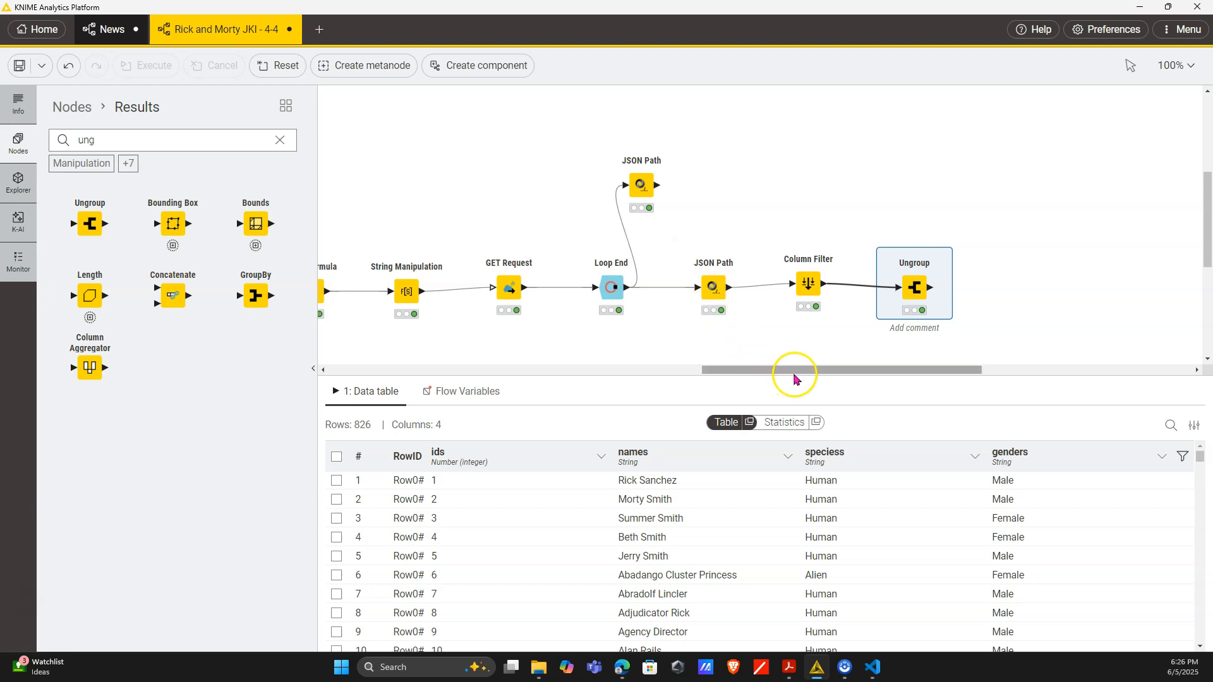
{"action": "left_click_drag", "start_coordinate": [791, 376], "coordinate": [791, 432]}
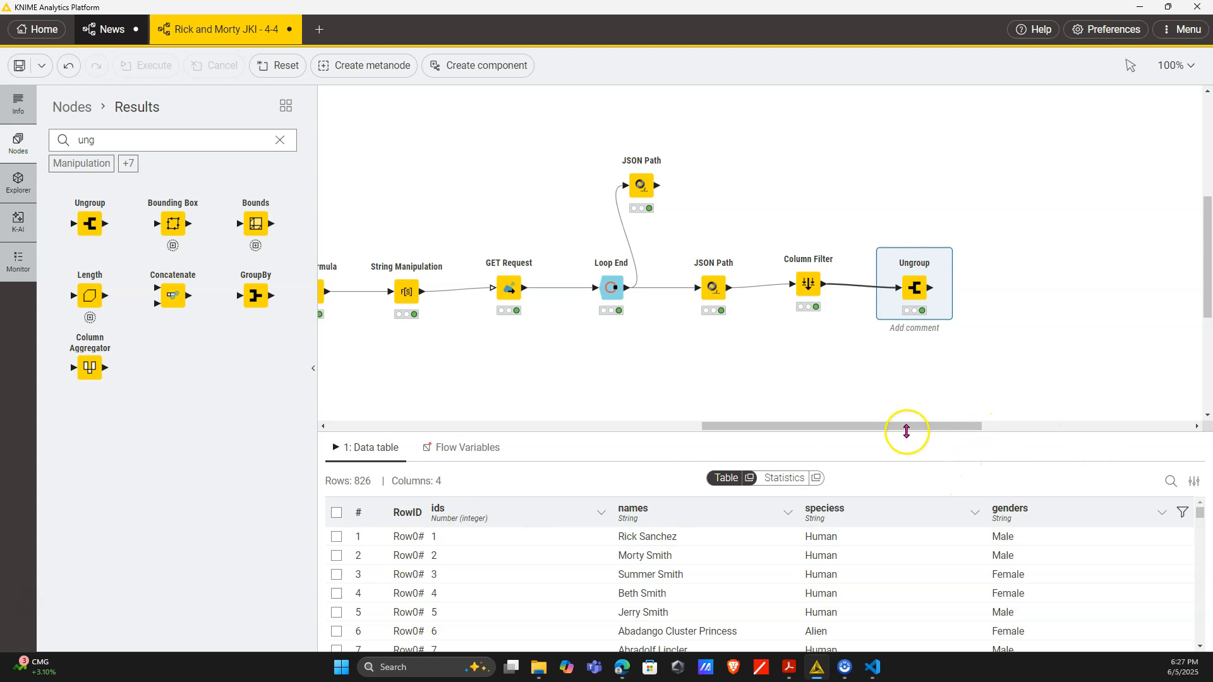
{"action": "left_click_drag", "start_coordinate": [906, 431], "coordinate": [823, 460]}
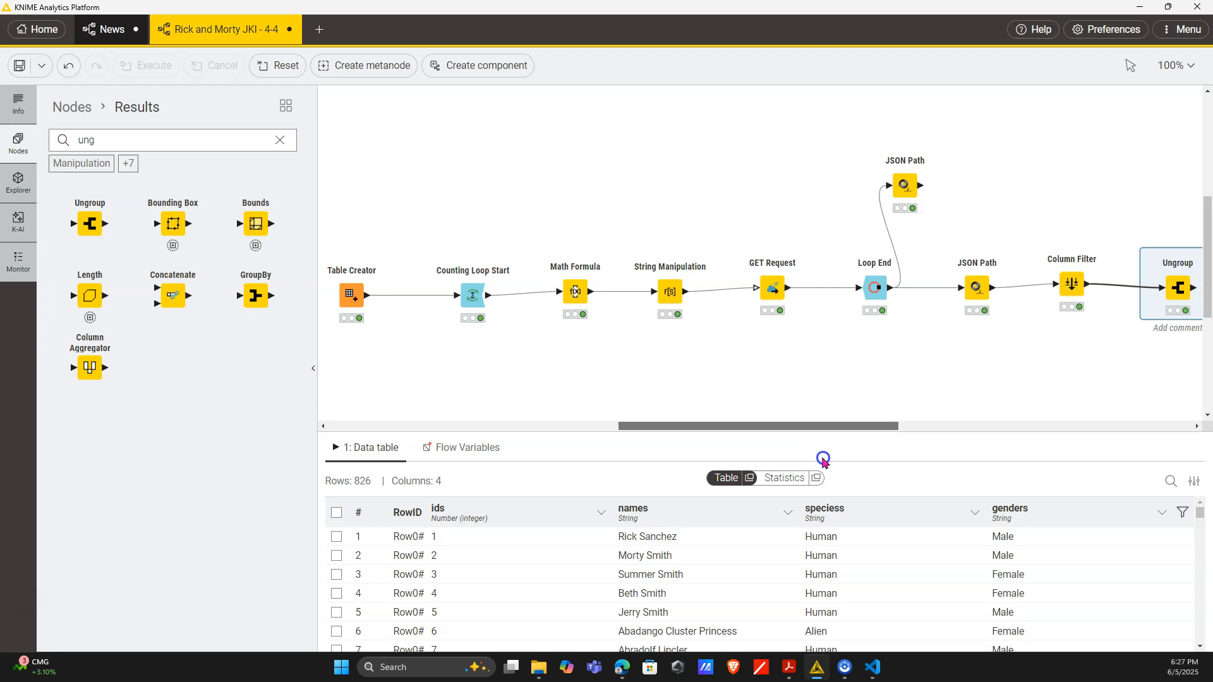